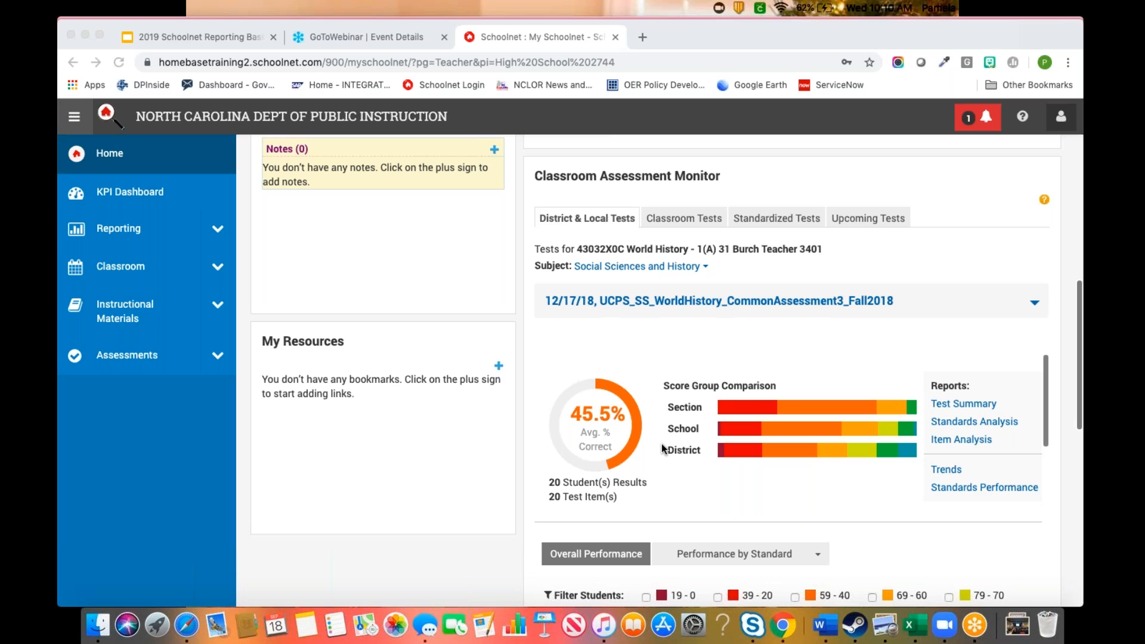
Open the Test Summary report for UCPS_SS_WorldHistory_CommonAssessment3_Fall2018 and review its score groups and performance comparison by student.
scroll(664, 447, down, 1)
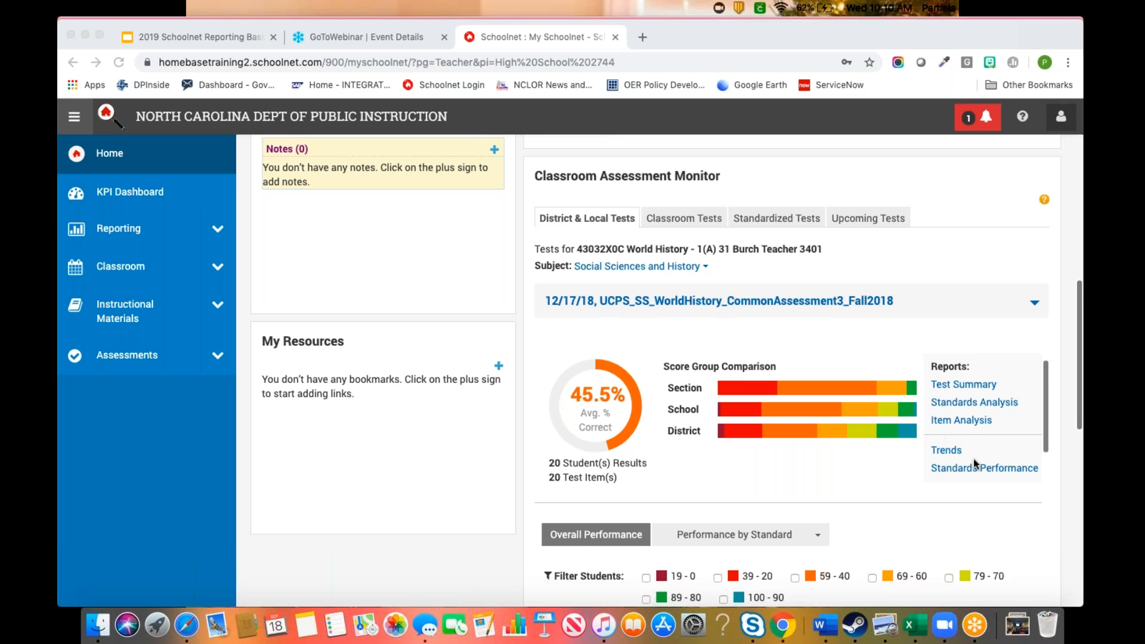
click(948, 389)
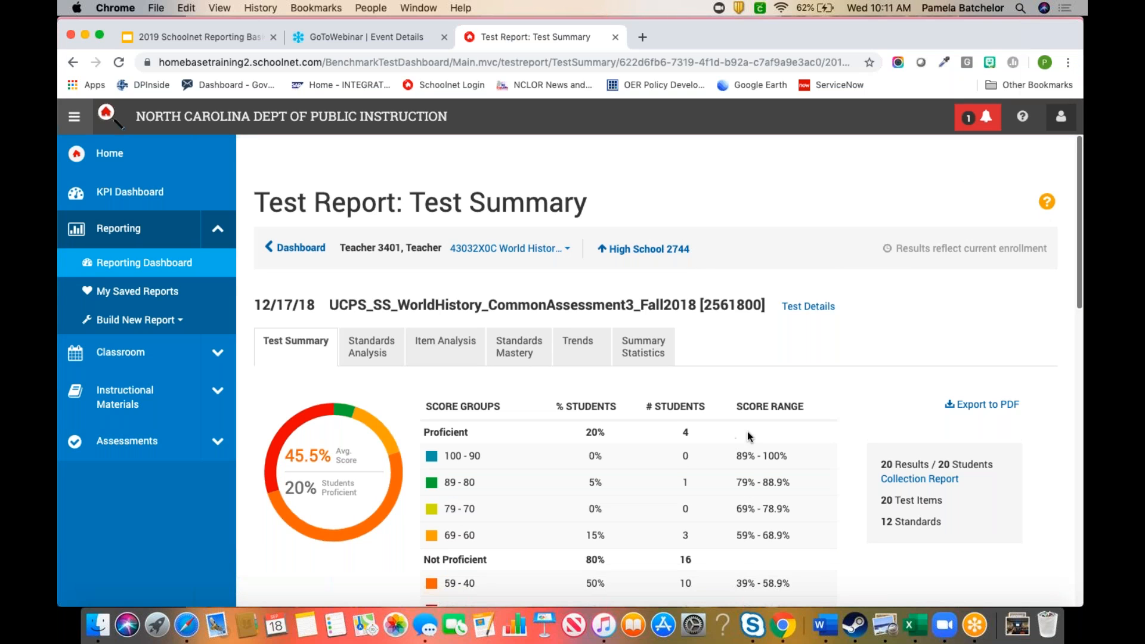
scroll(839, 352, down, 3)
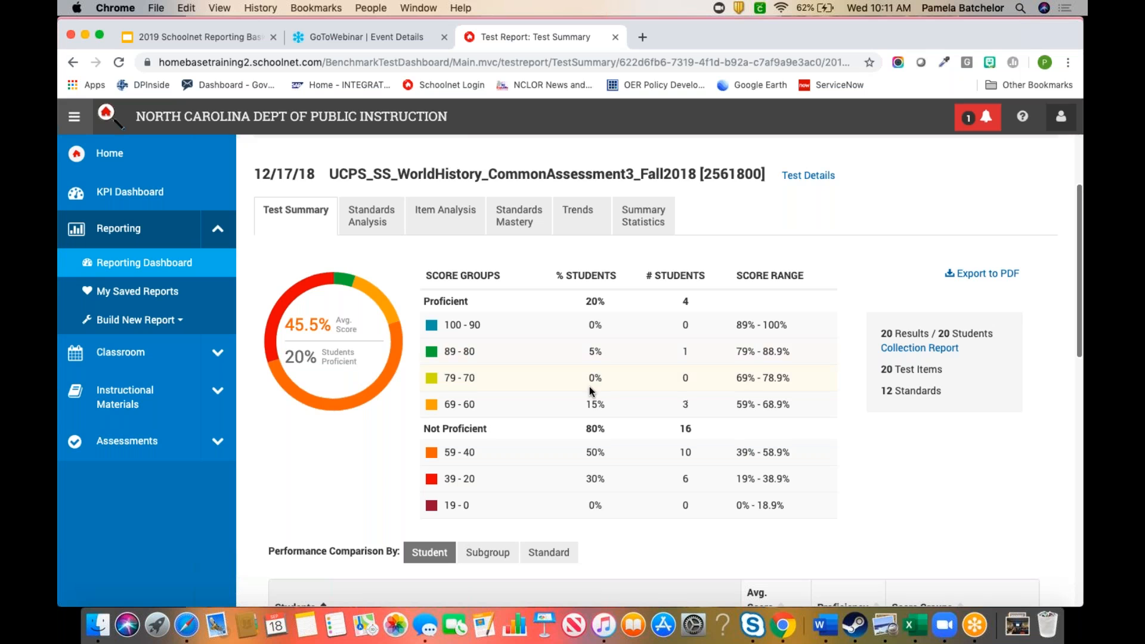
scroll(534, 420, down, 1)
scroll(533, 421, down, 5)
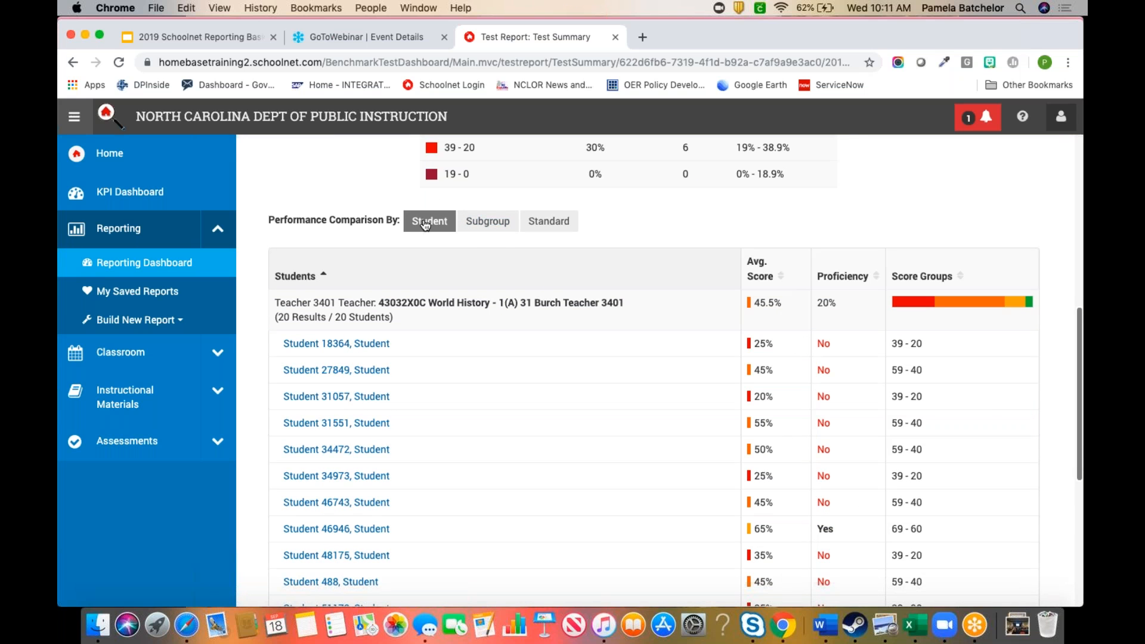
Compare performance by subgroup and by standard, reviewing the average score and related instructional materials for each standard.
click(489, 222)
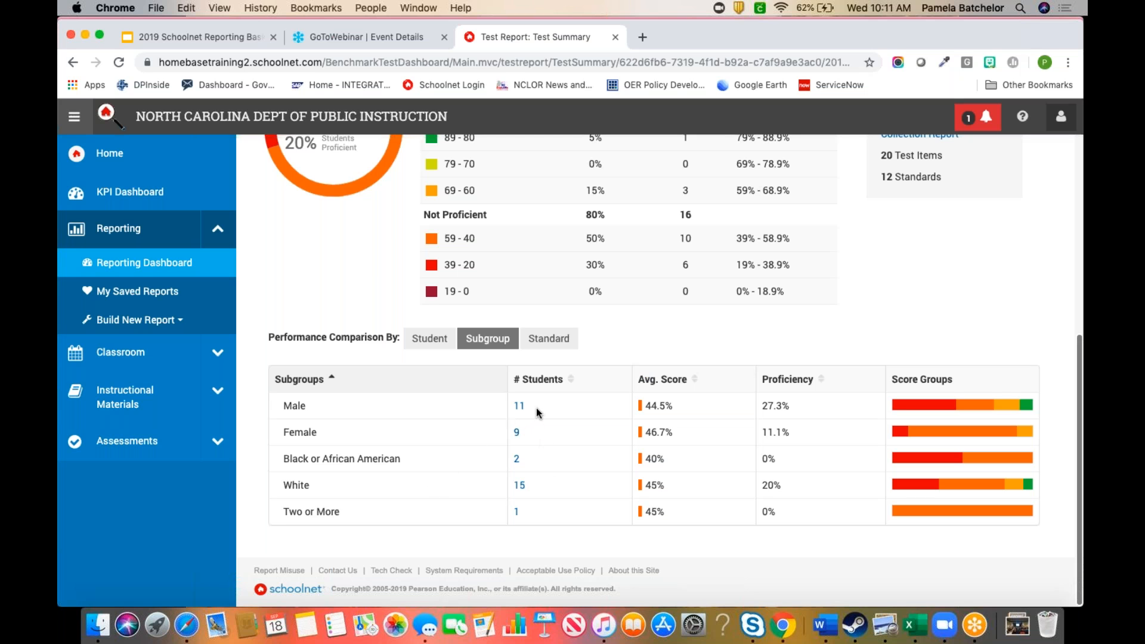
click(549, 339)
scroll(549, 346, down, 2)
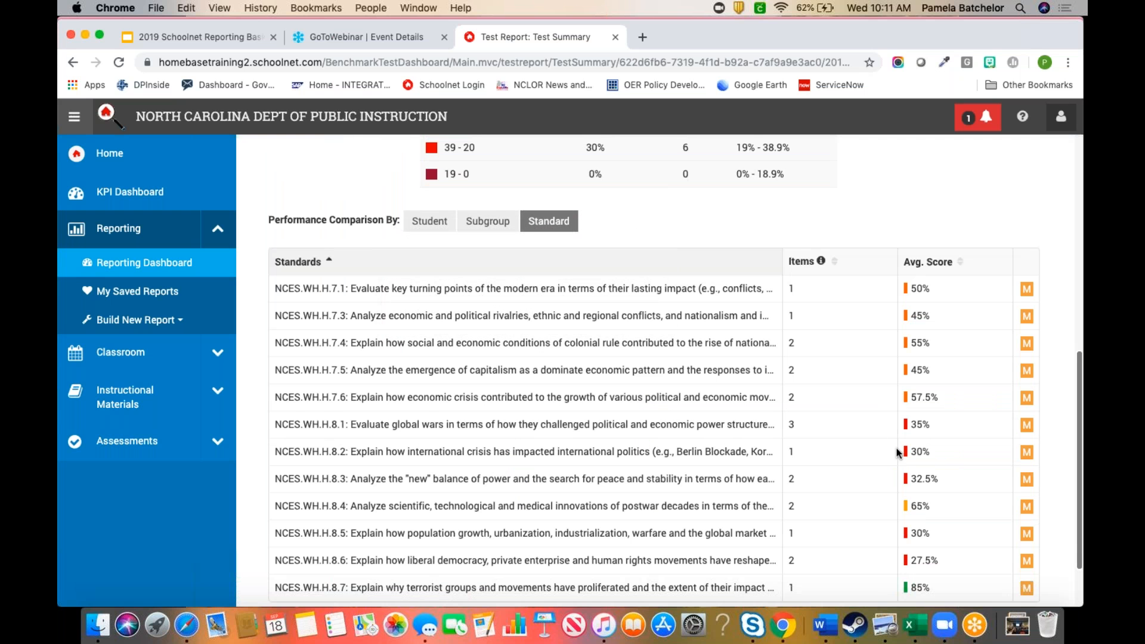
scroll(896, 448, down, 2)
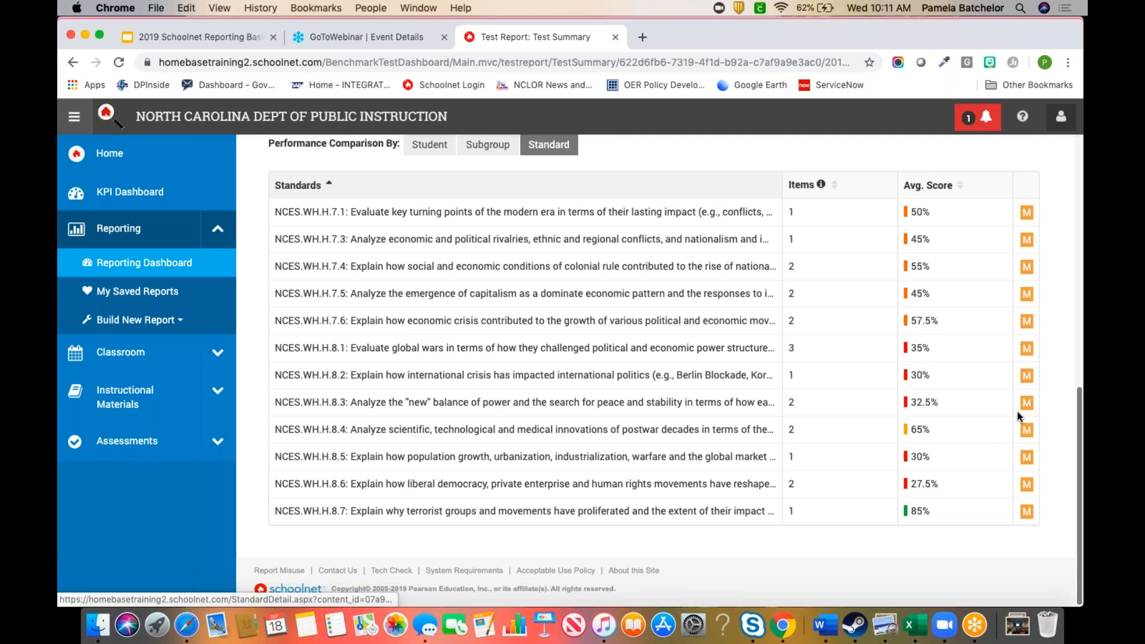
mouse_move(993, 446)
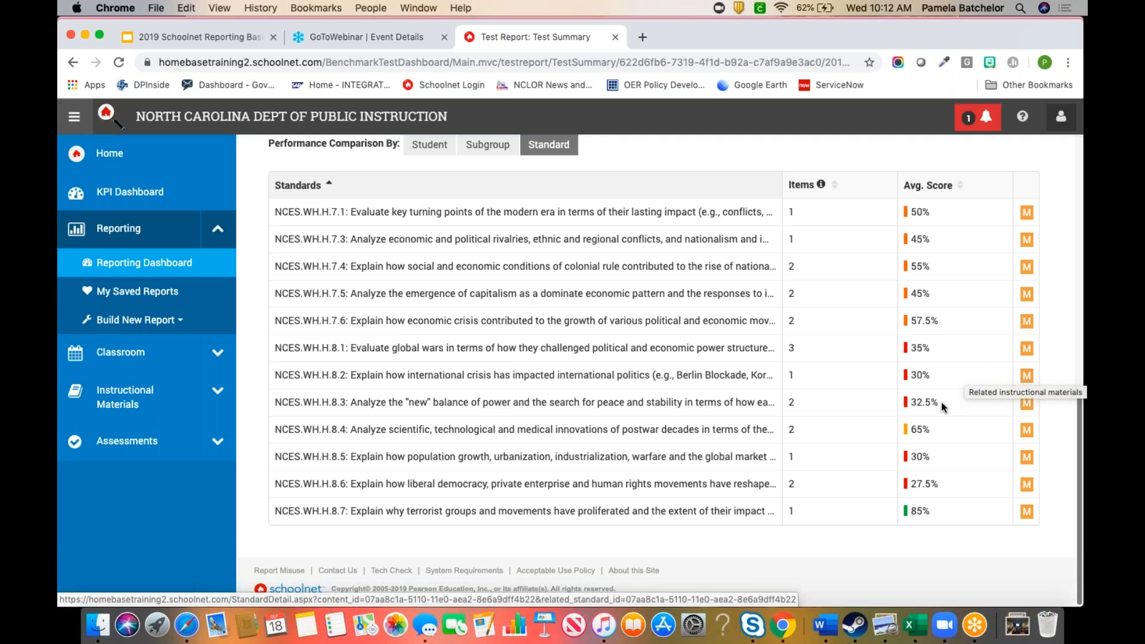
mouse_move(926, 385)
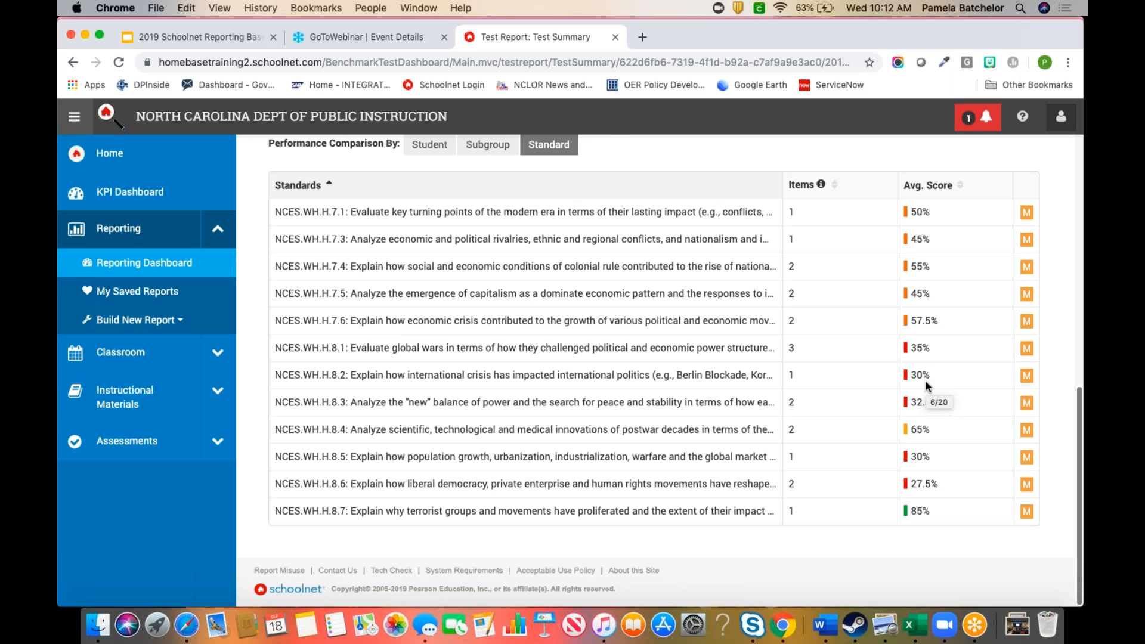
click(1077, 64)
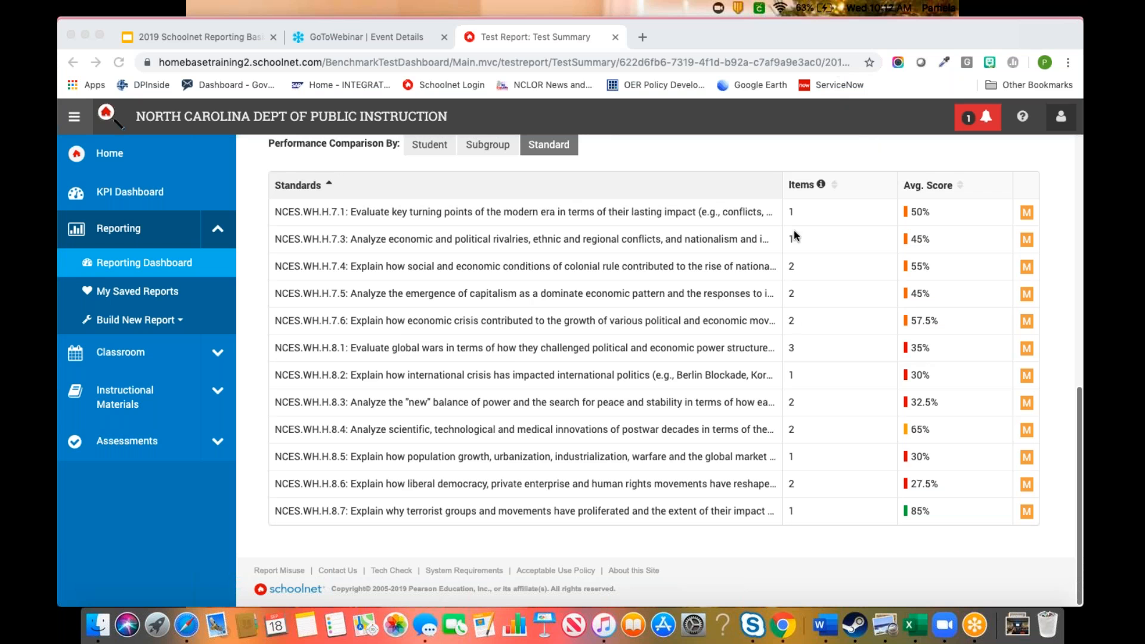
Open the Standards Analysis report and review the results-by-standard chart and the item counts in the student comparison table.
scroll(790, 327, up, 10)
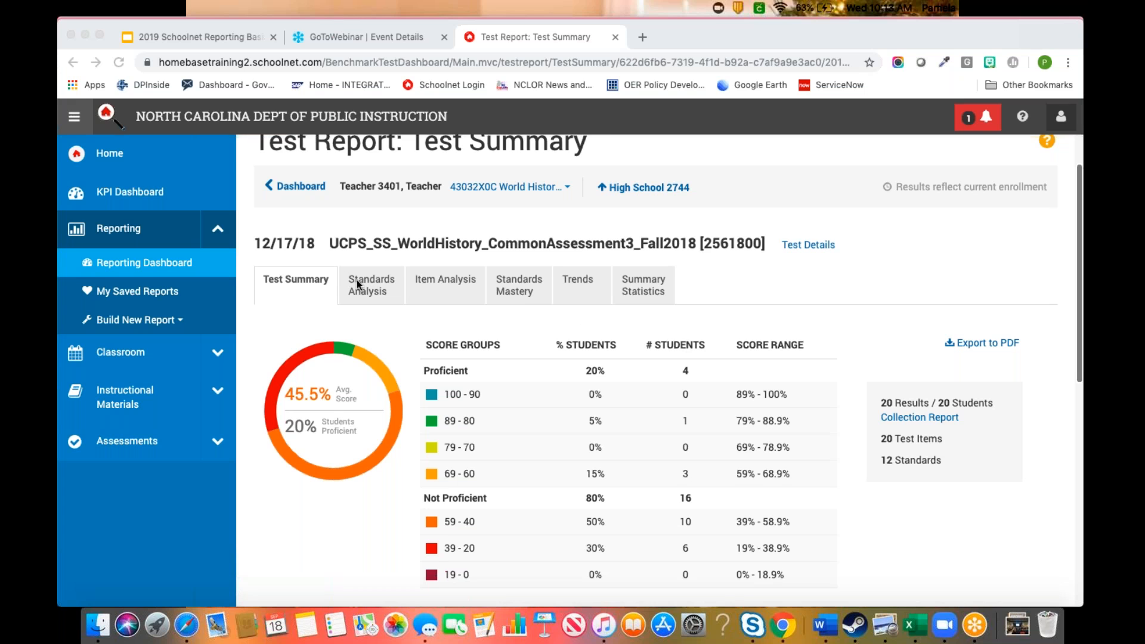
click(385, 294)
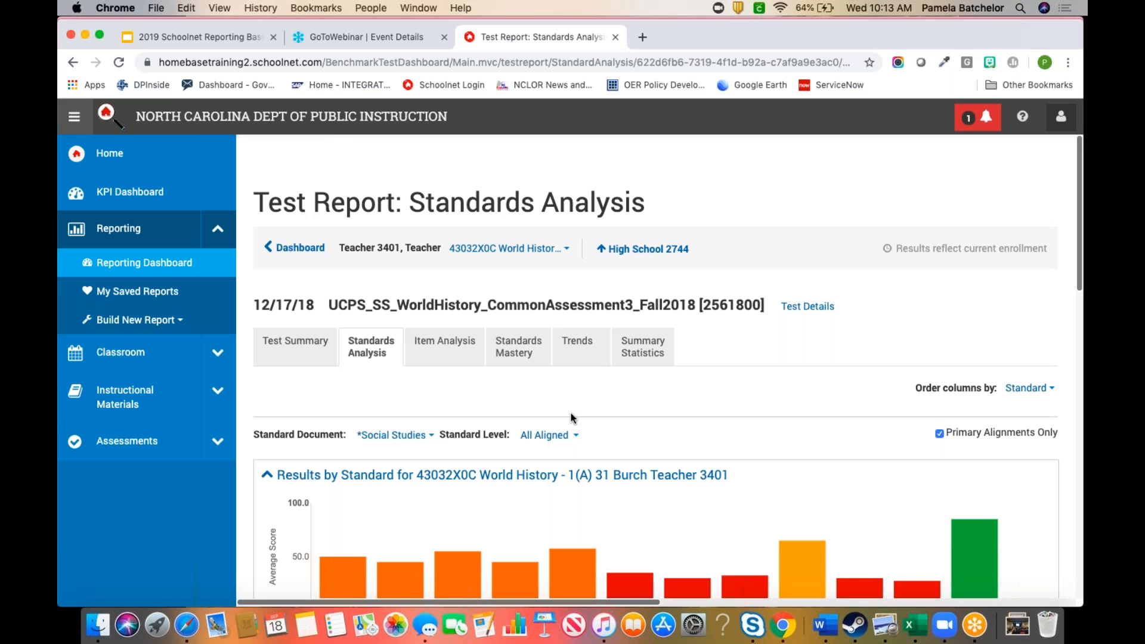
scroll(570, 412, down, 3)
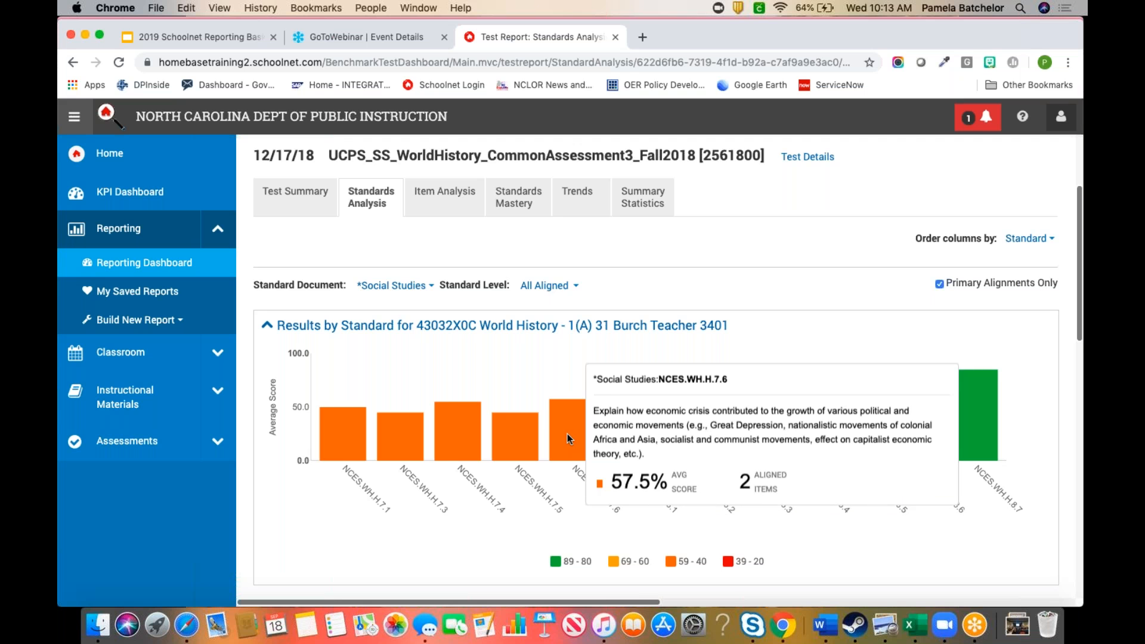
scroll(567, 434, down, 5)
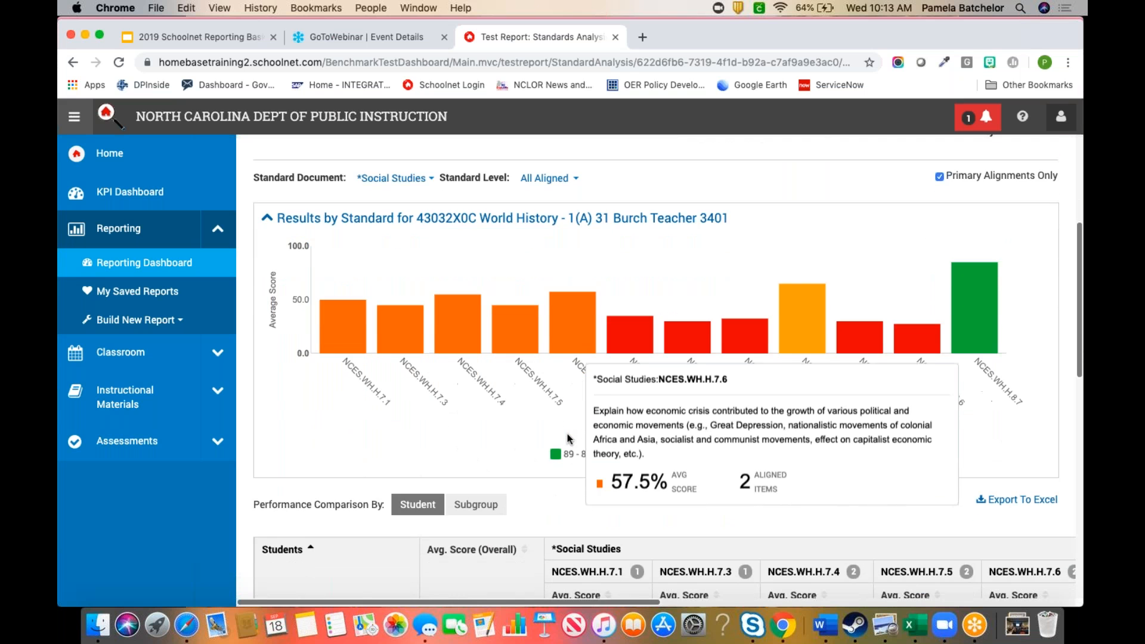
scroll(567, 434, down, 2)
scroll(566, 434, down, 3)
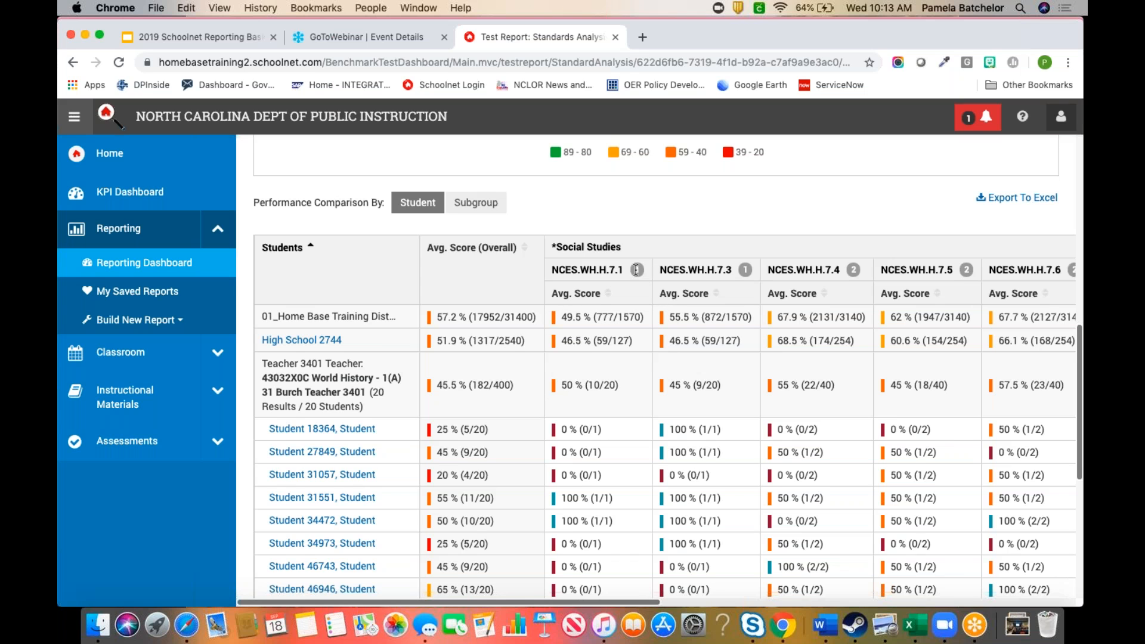
mouse_move(636, 269)
click(1084, 70)
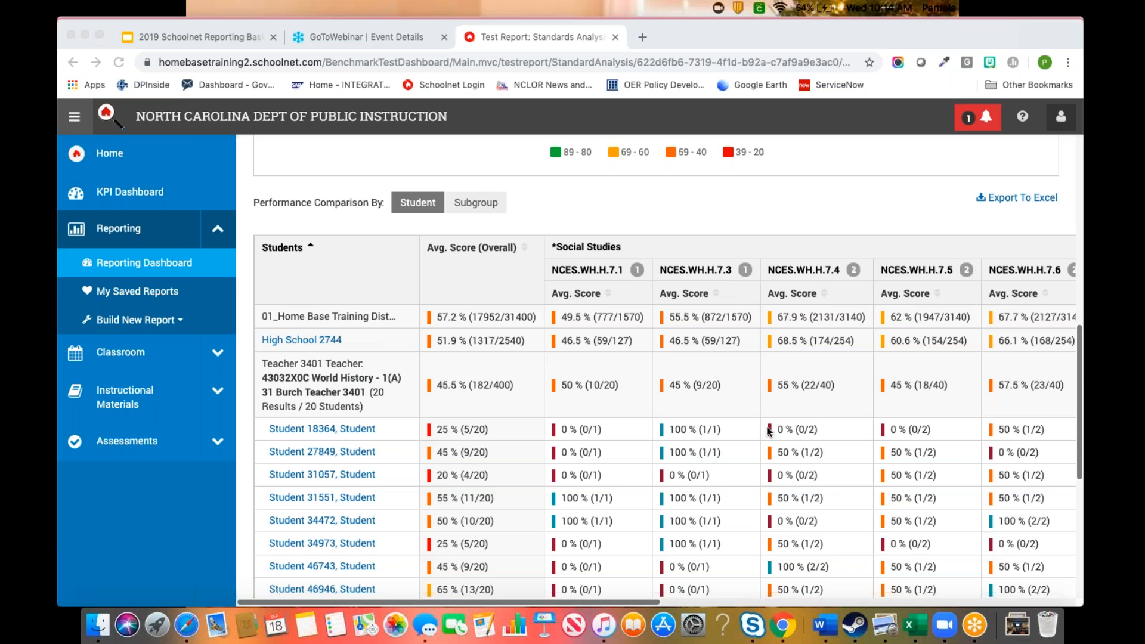
Examine the district, school, section and student scores across the standards columns, comparing them with the results-by-standard chart.
scroll(714, 359, down, 5)
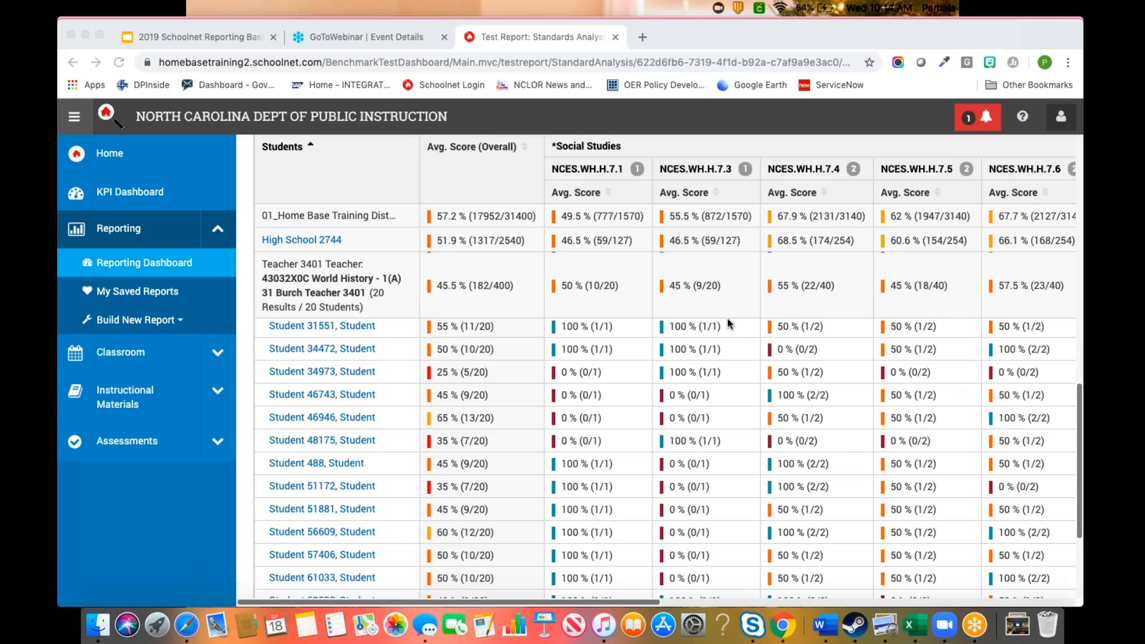
scroll(727, 324, up, 10)
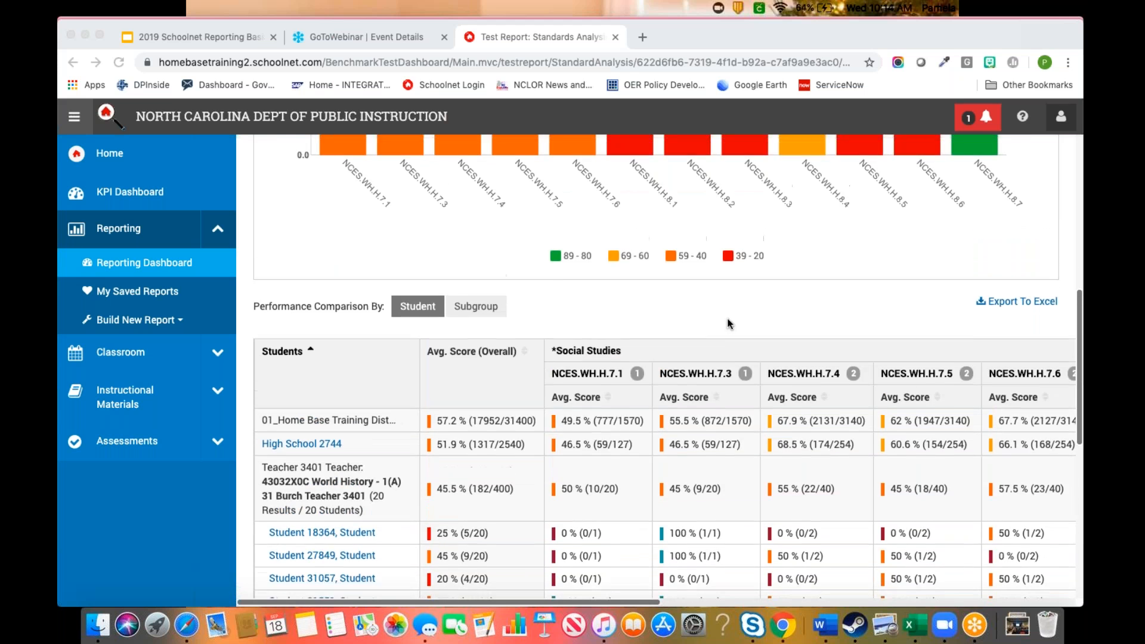
scroll(727, 324, up, 2)
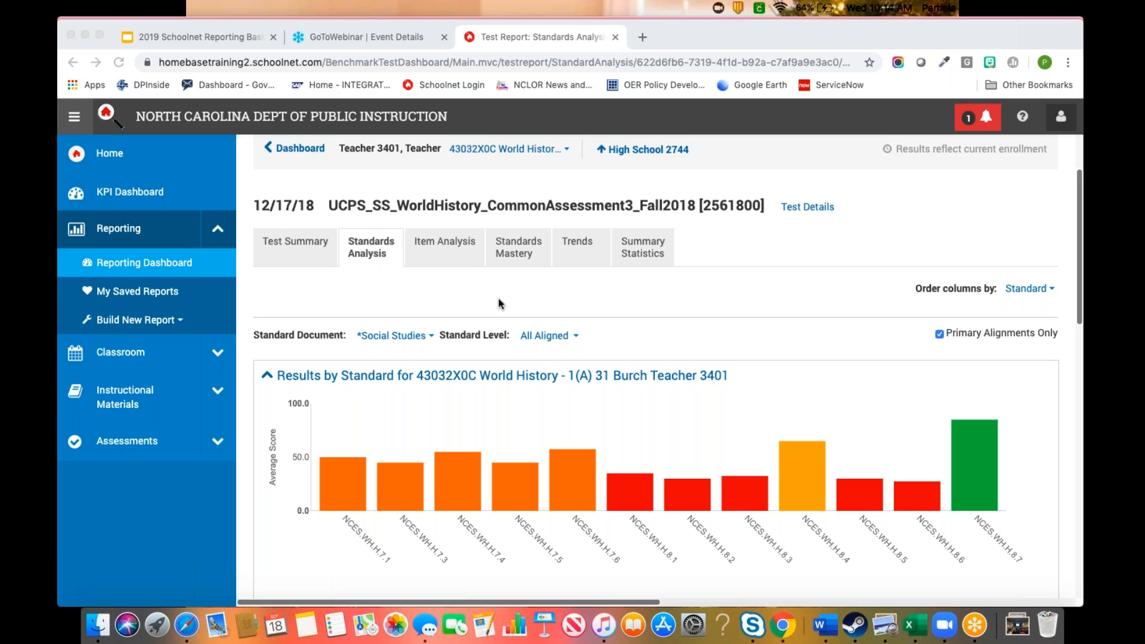
scroll(499, 303, down, 6)
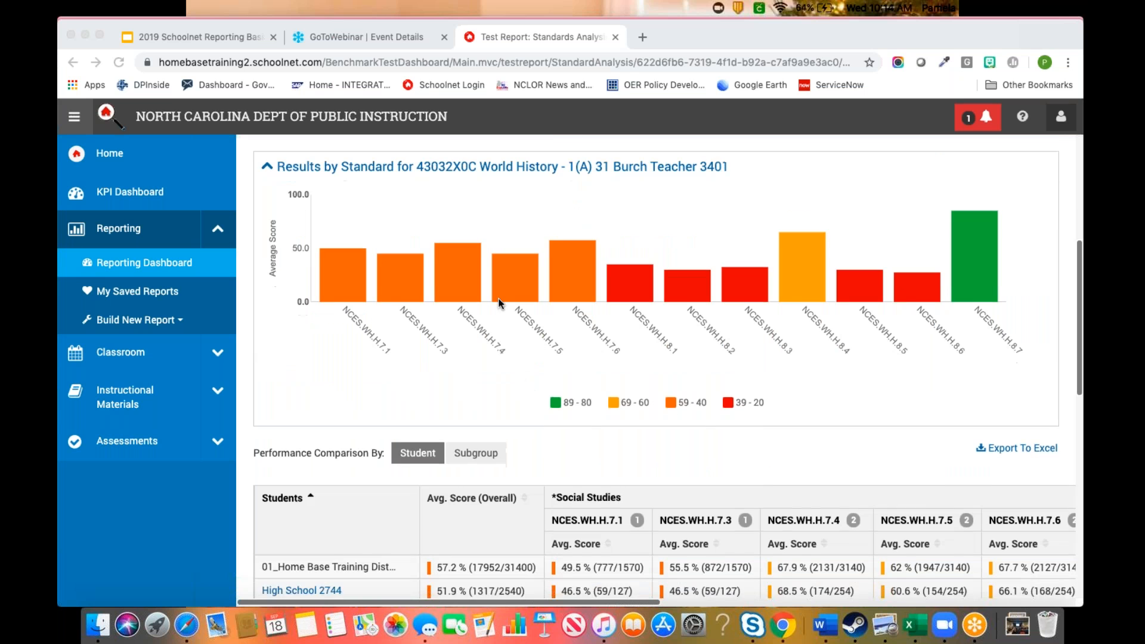
scroll(498, 303, down, 1)
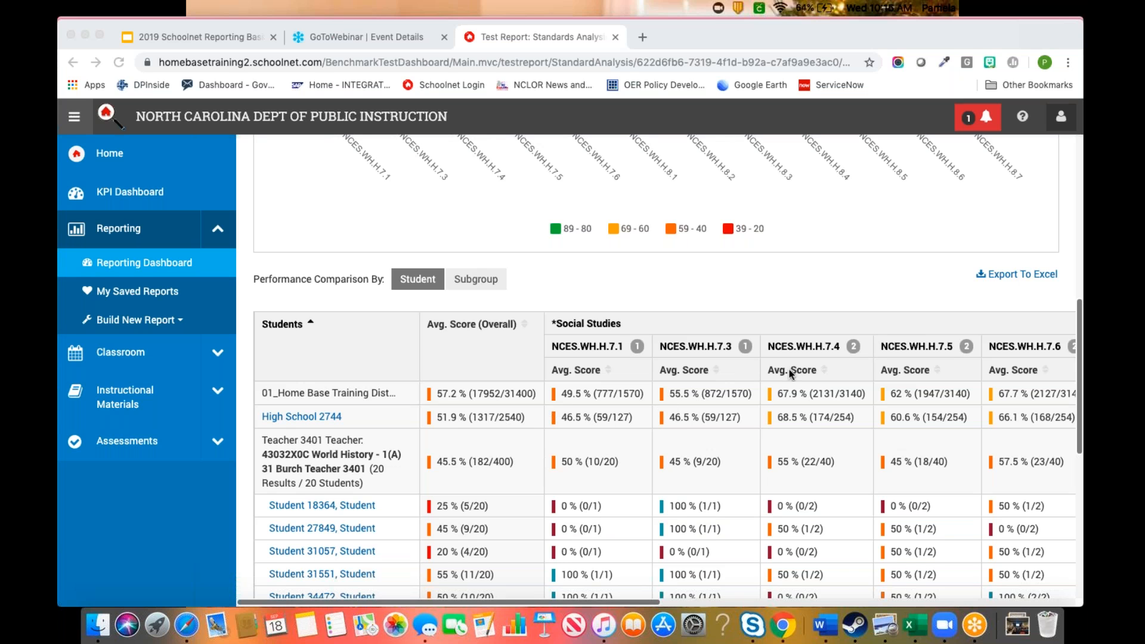
scroll(712, 366, right, 6)
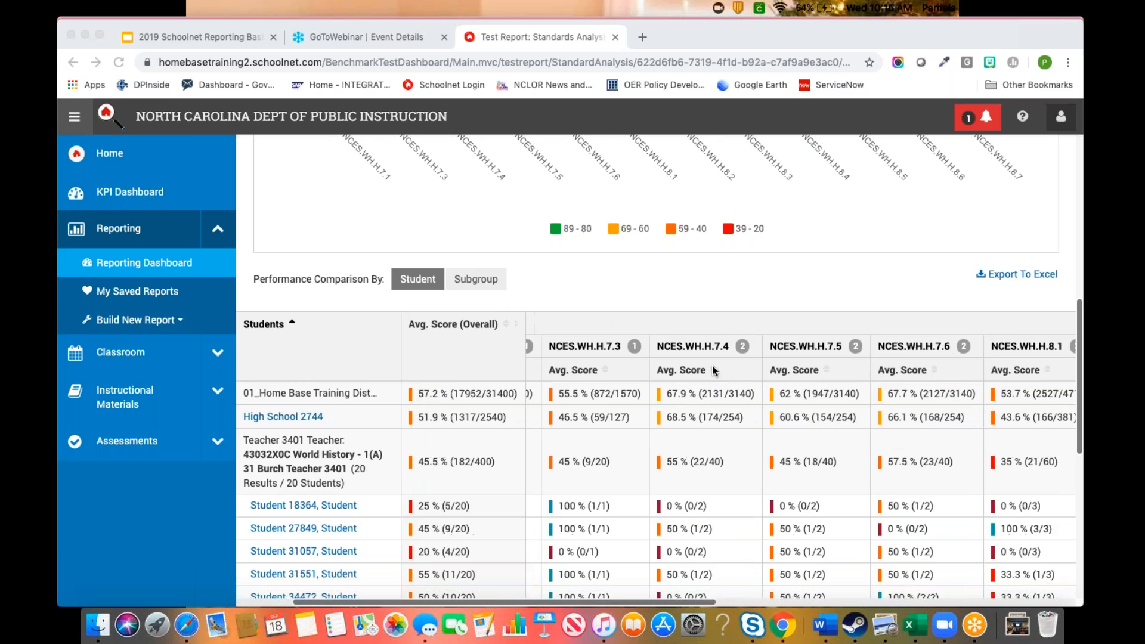
scroll(712, 366, right, 3)
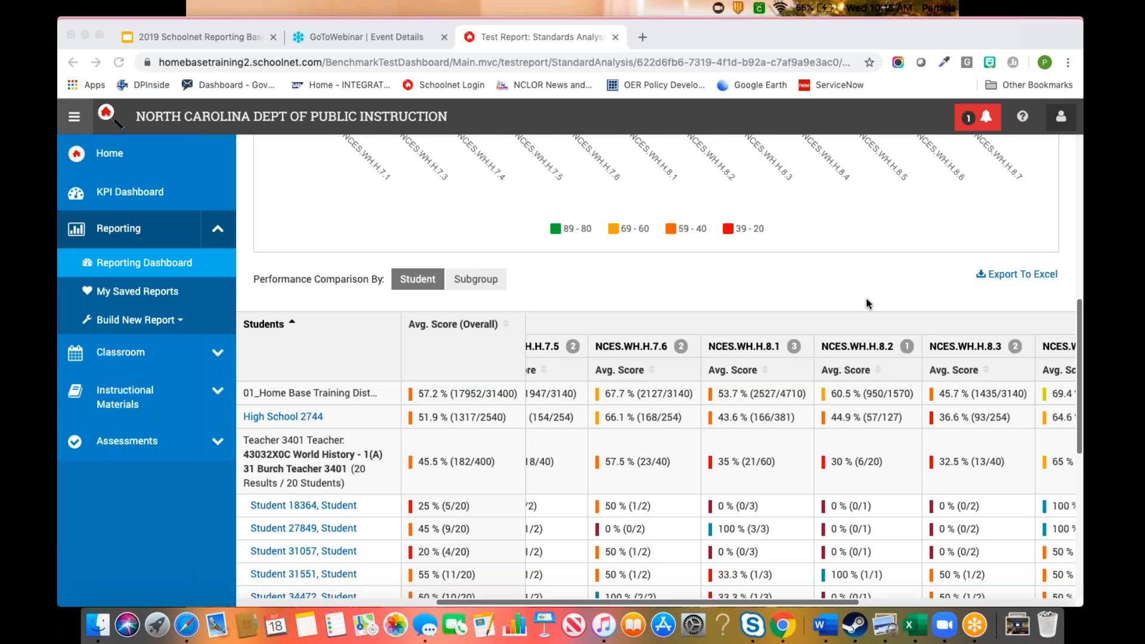
scroll(868, 304, up, 3)
scroll(755, 519, down, 2)
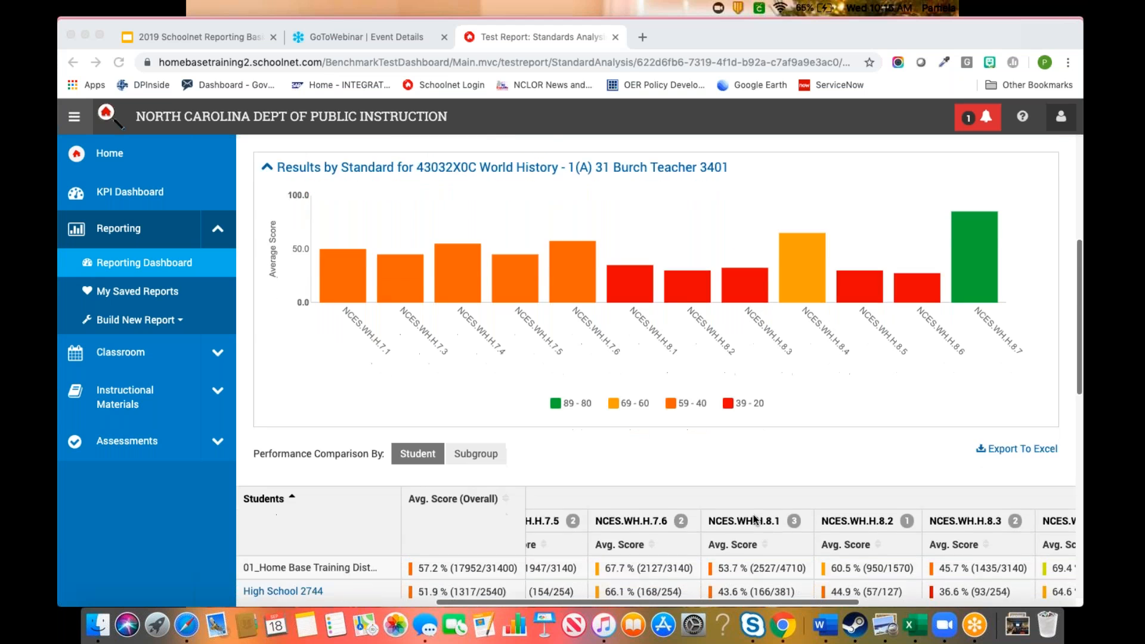
scroll(755, 519, left, 5)
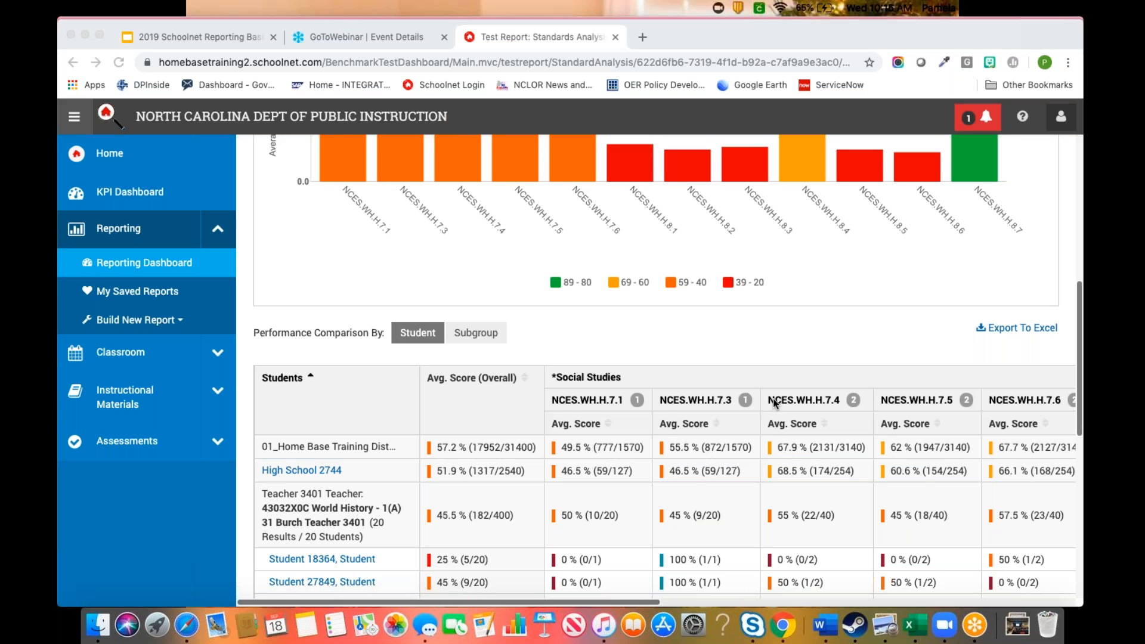
scroll(774, 403, up, 7)
scroll(773, 399, up, 2)
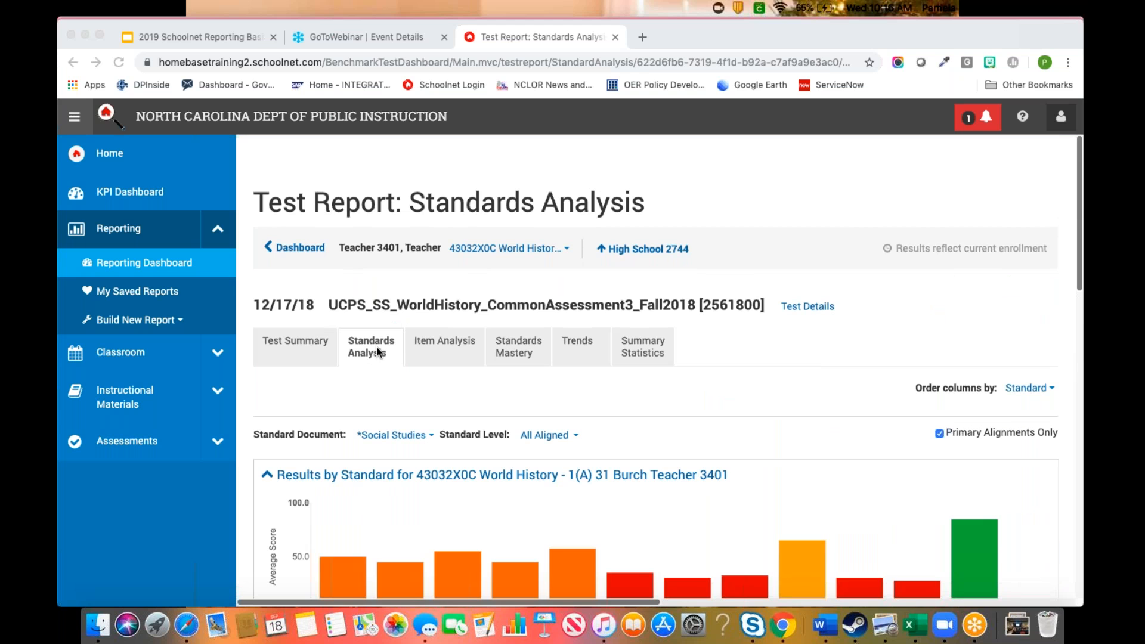
Collapse the side navigation and open the Item Analysis report for the World History assessment.
click(442, 345)
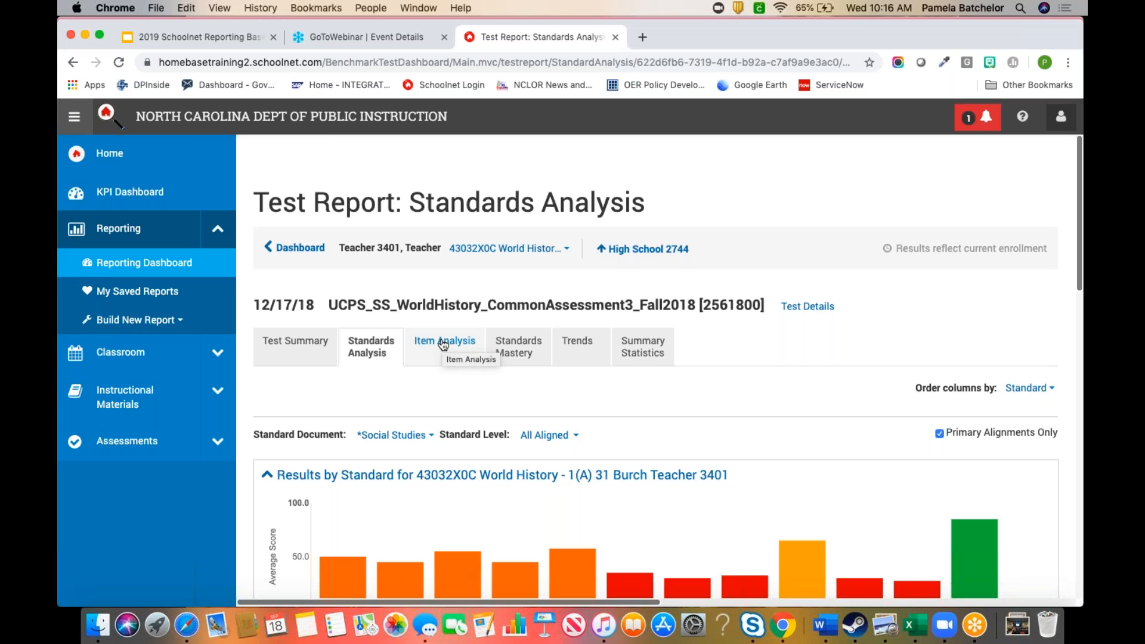
click(443, 345)
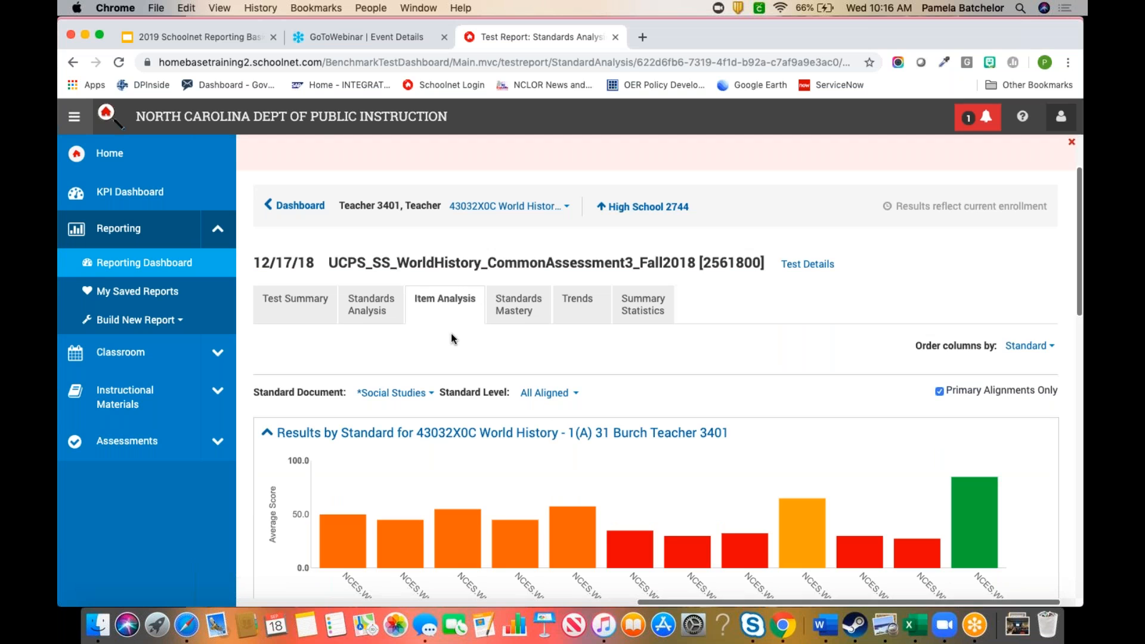
scroll(451, 332, up, 3)
click(229, 117)
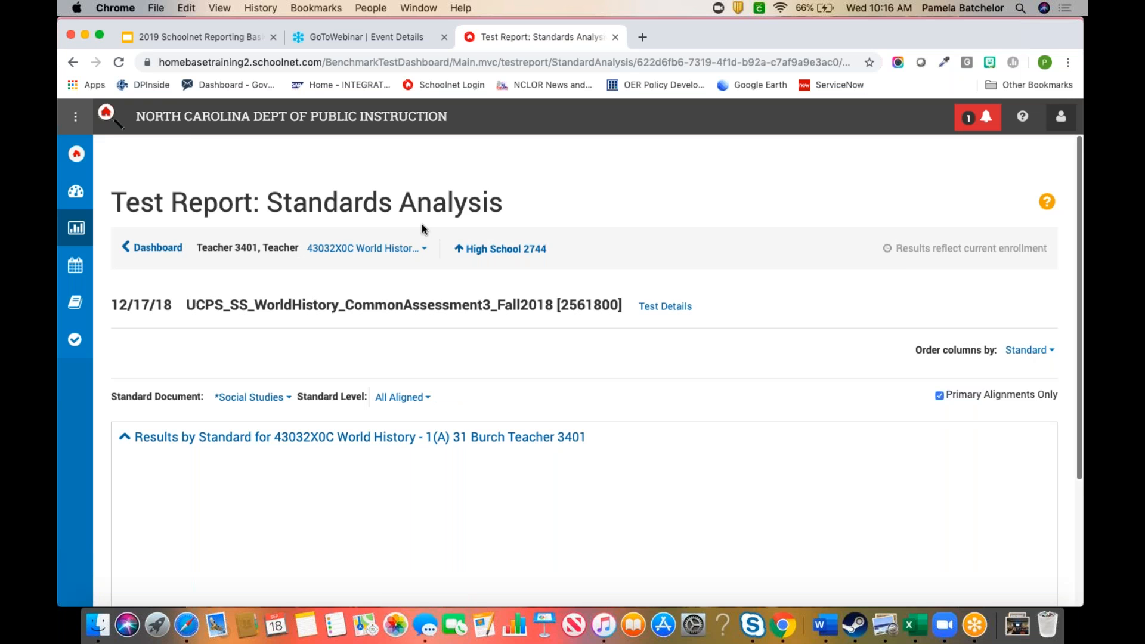
click(307, 343)
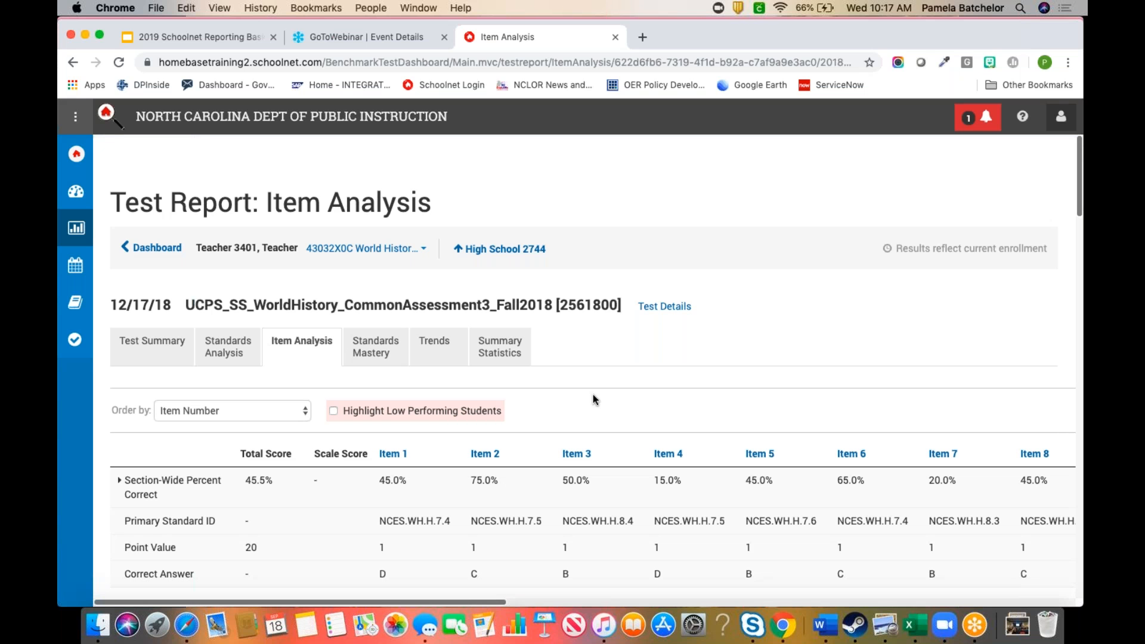
Review the item analysis table and open the detail of Item 1 with its distribution of student responses.
scroll(593, 394, down, 3)
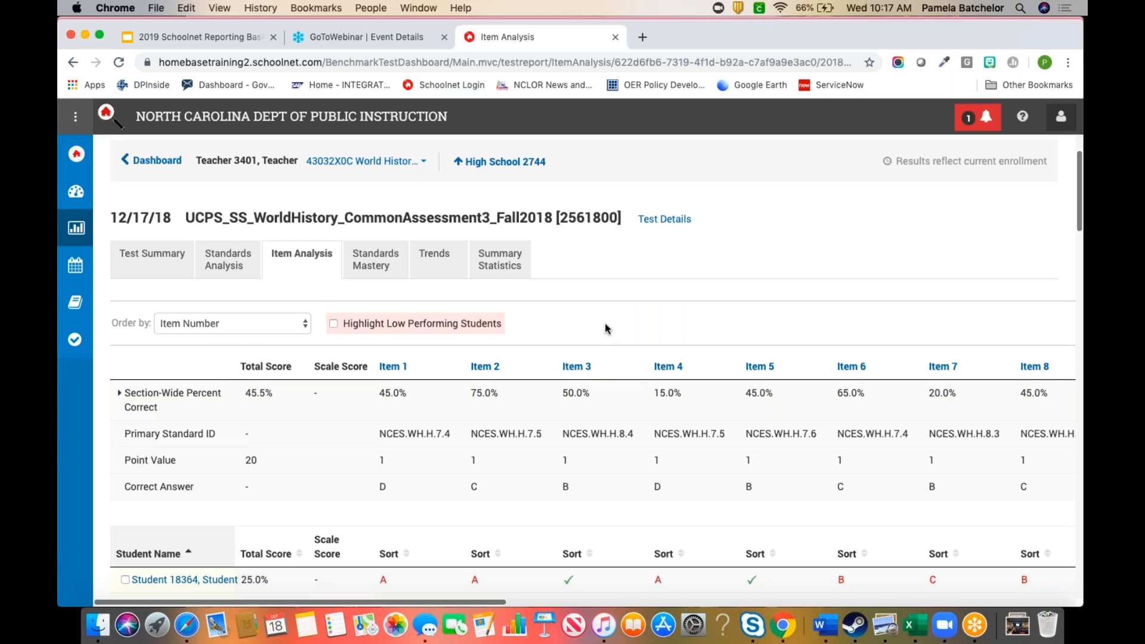
scroll(605, 323, down, 2)
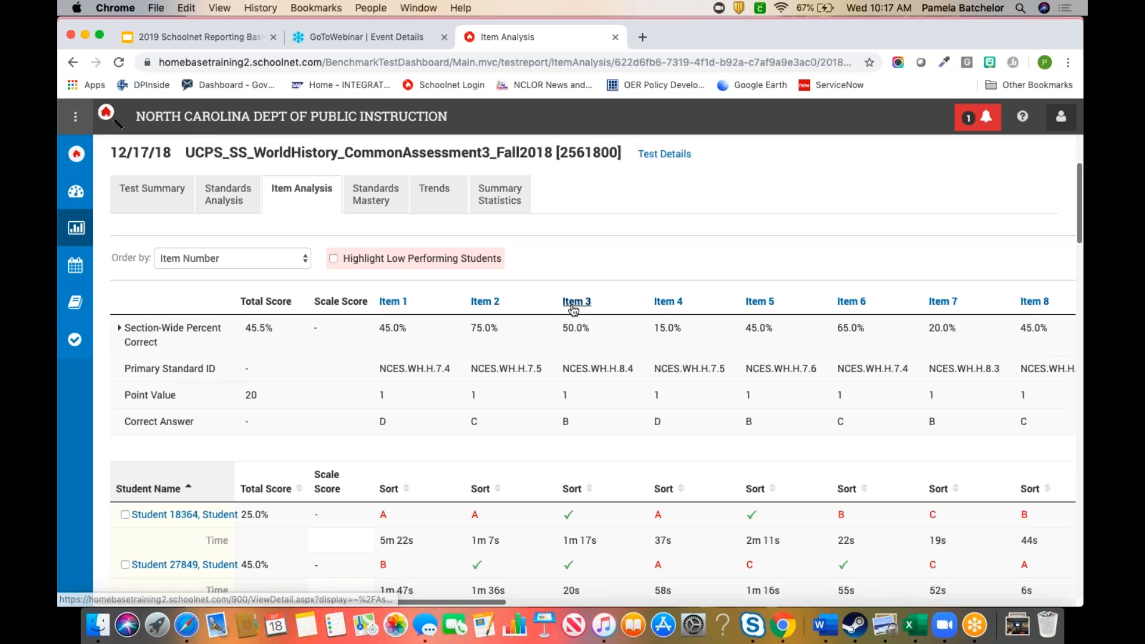
click(390, 304)
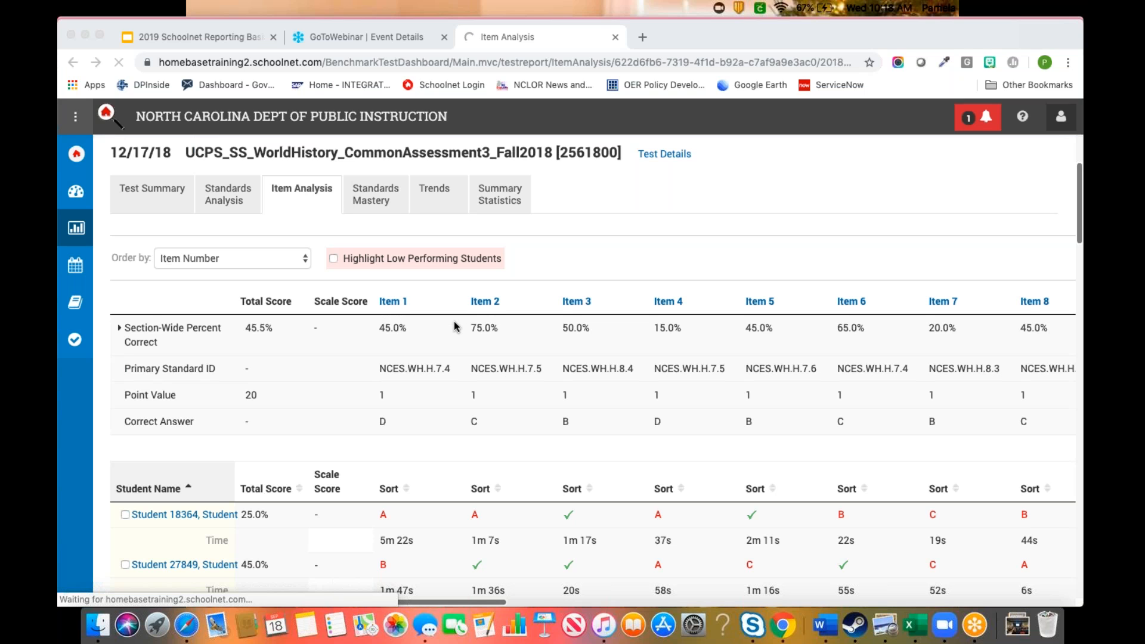
scroll(454, 325, down, 5)
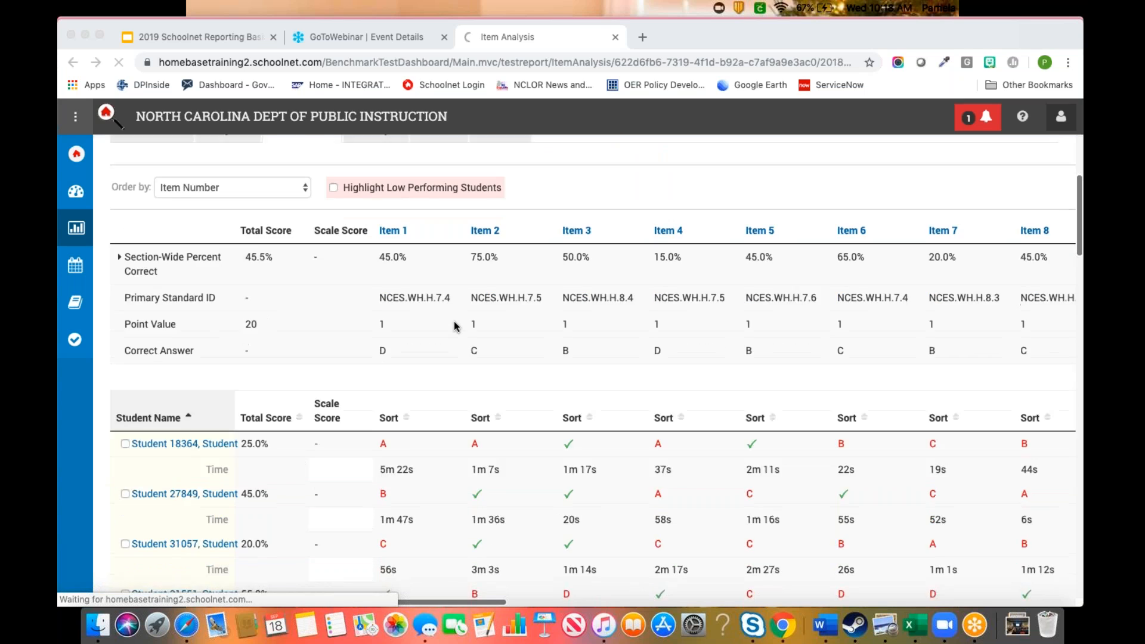
scroll(454, 326, down, 2)
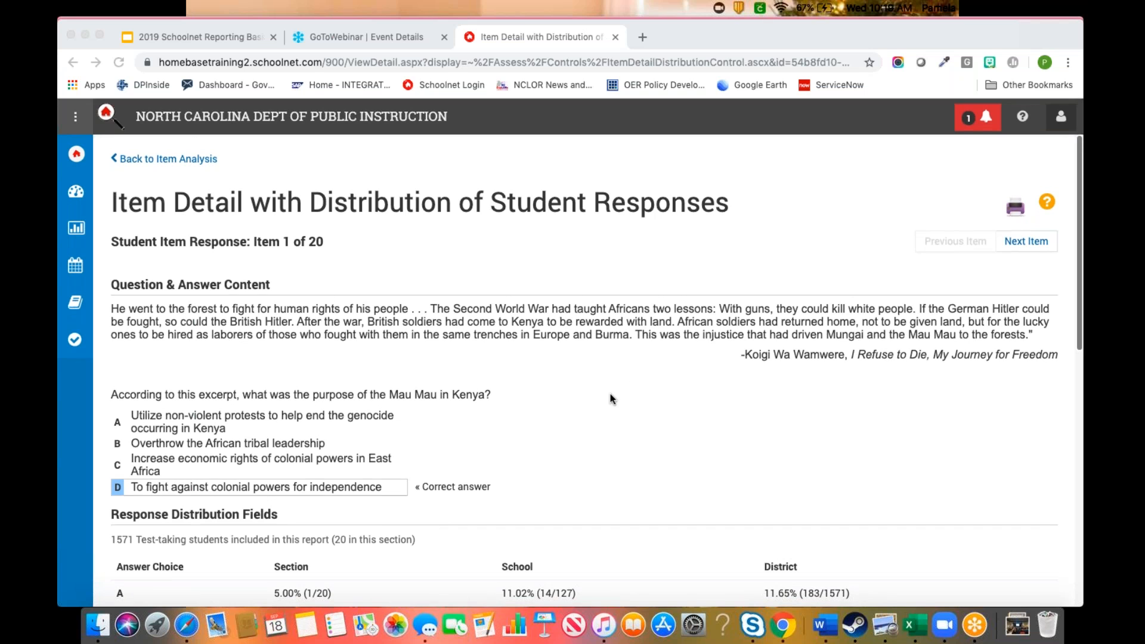
Examine Item 1's response distribution, aligned standard and test properties, and return to the Item Analysis report.
scroll(611, 398, down, 5)
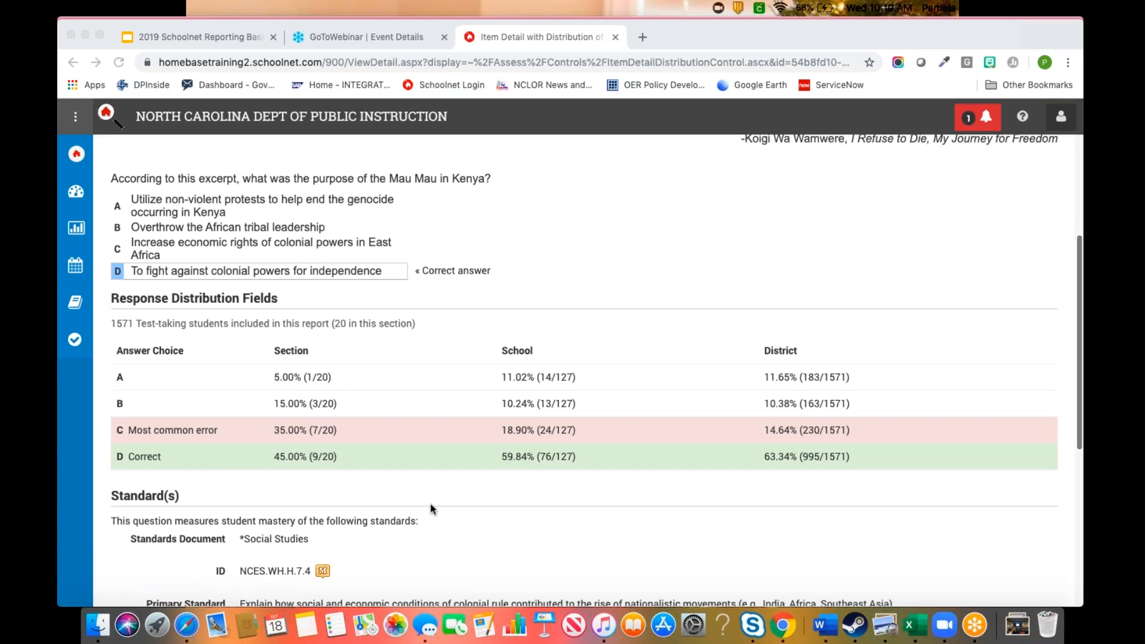
scroll(432, 508, down, 3)
scroll(387, 465, up, 4)
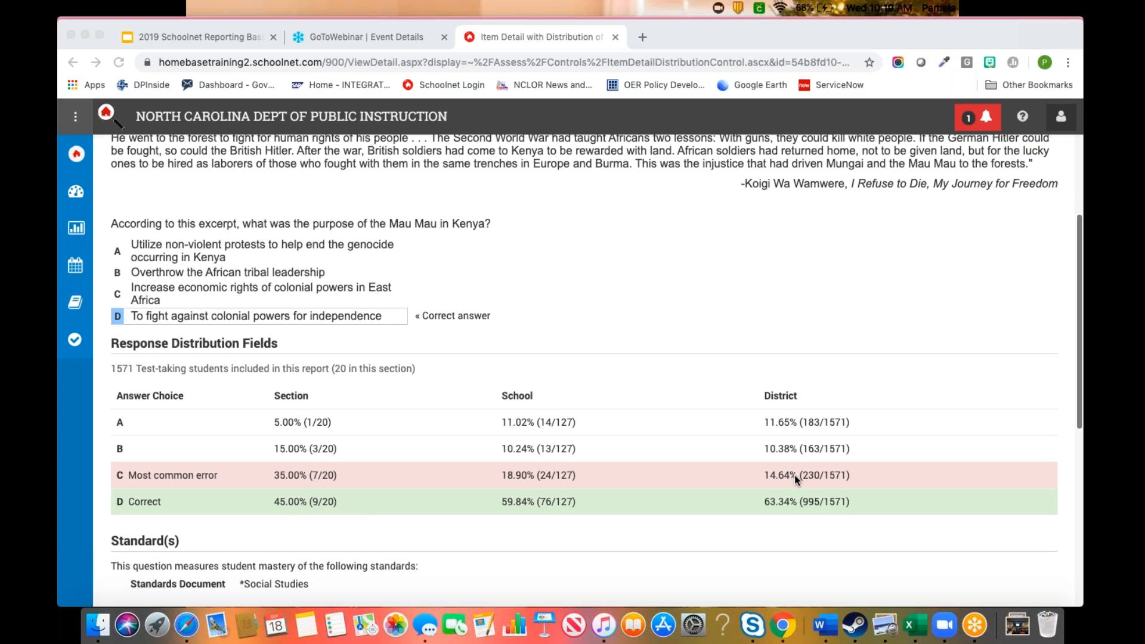
scroll(654, 485, down, 5)
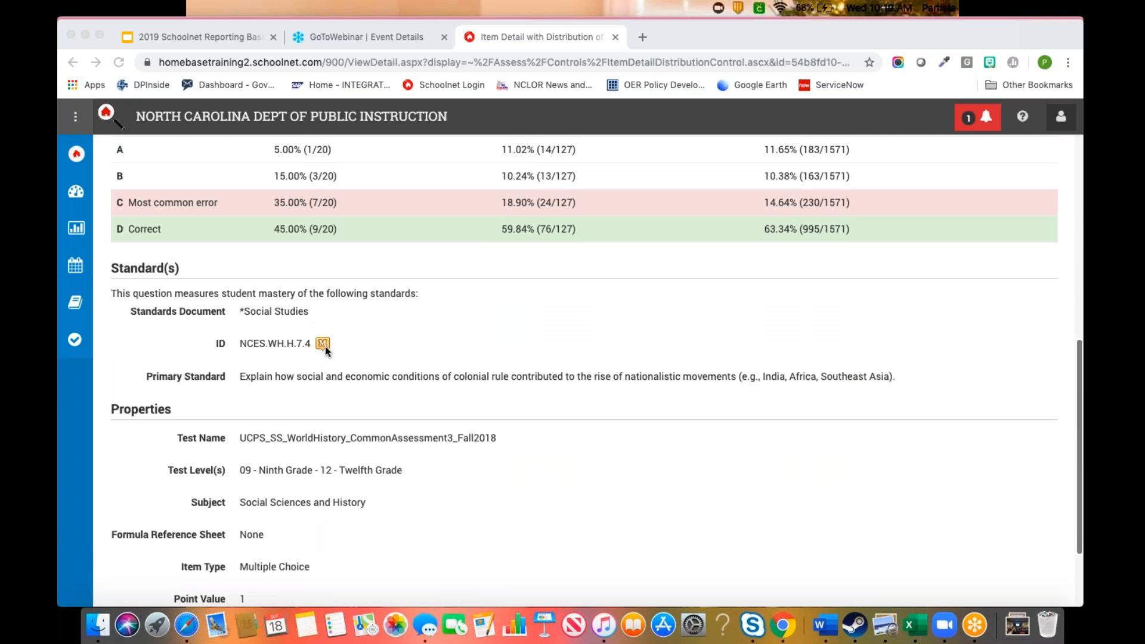
scroll(113, 187, up, 8)
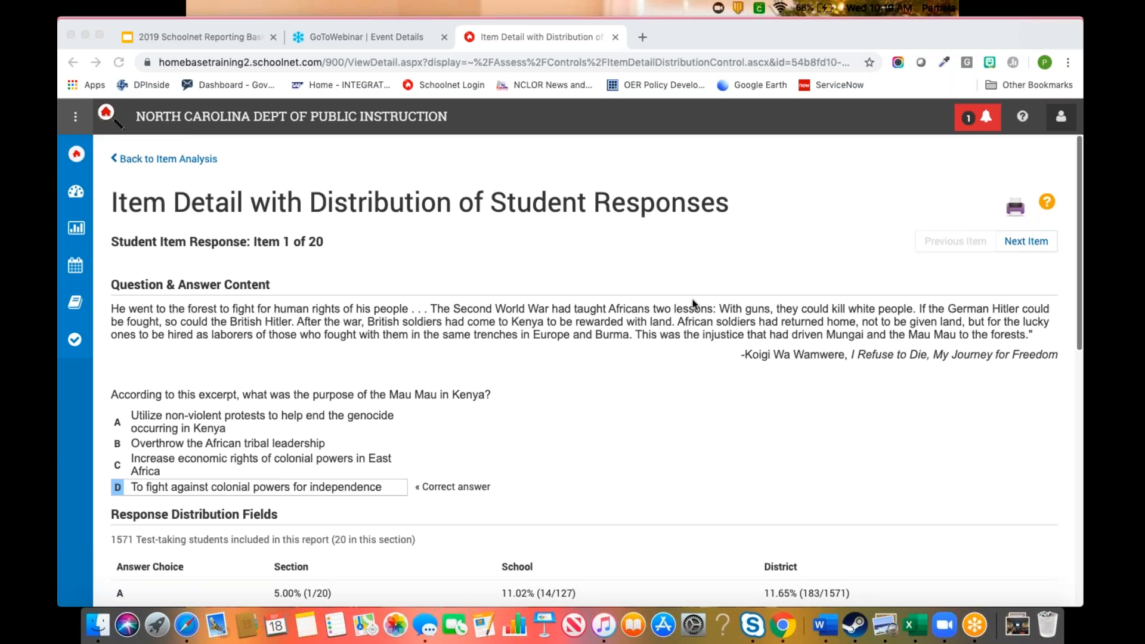
click(138, 159)
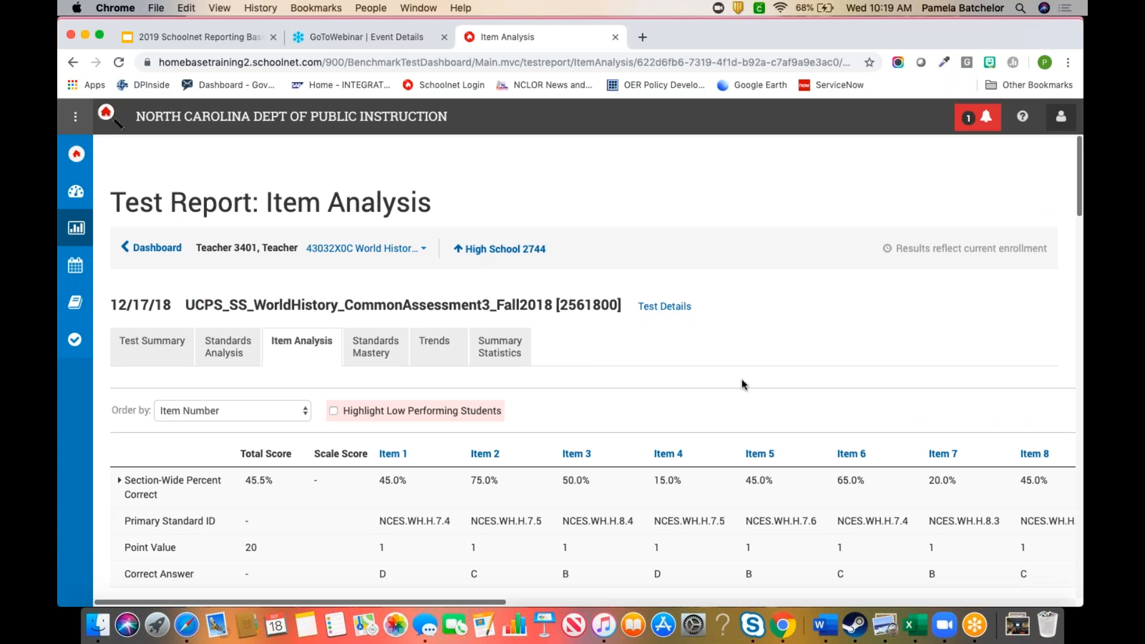
Select the first three students in the Item Analysis student list.
scroll(742, 384, down, 5)
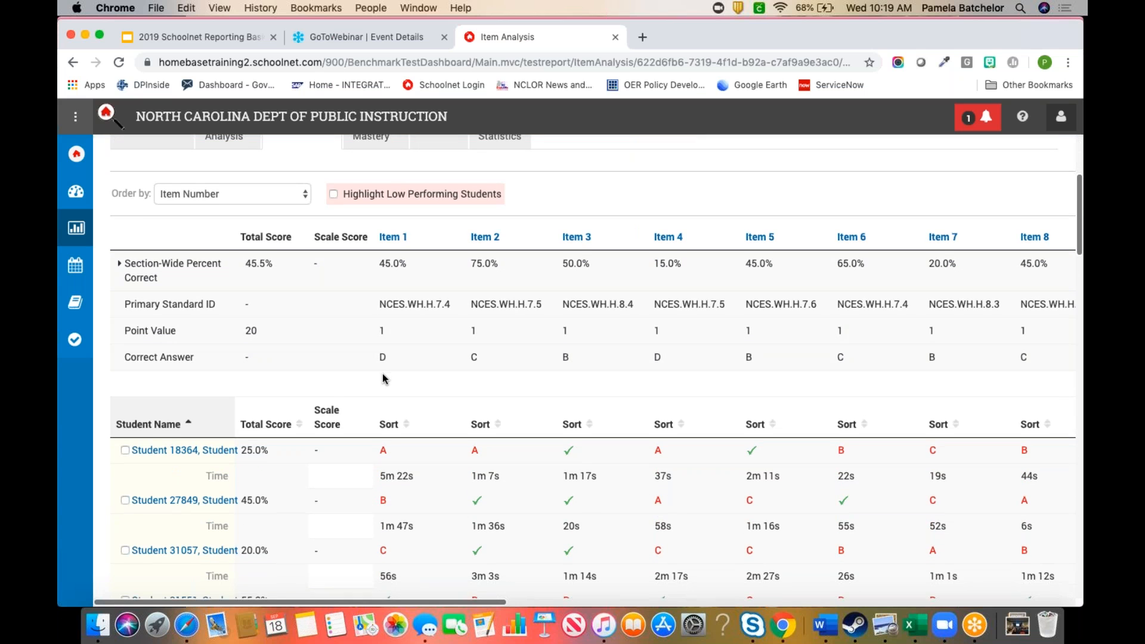
scroll(382, 375, down, 4)
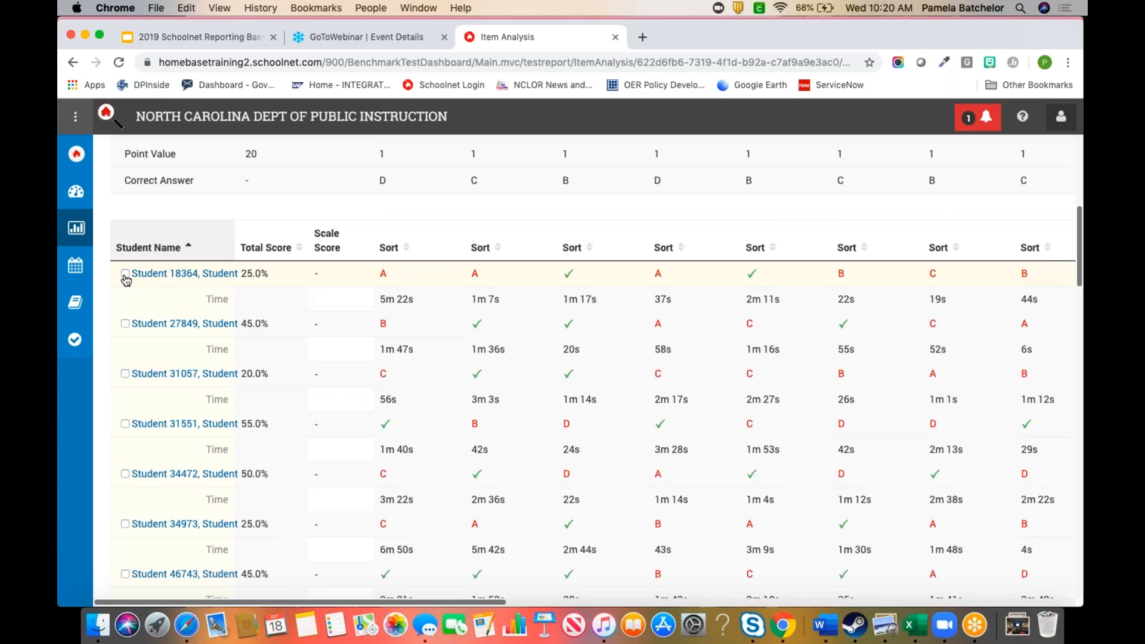
click(125, 274)
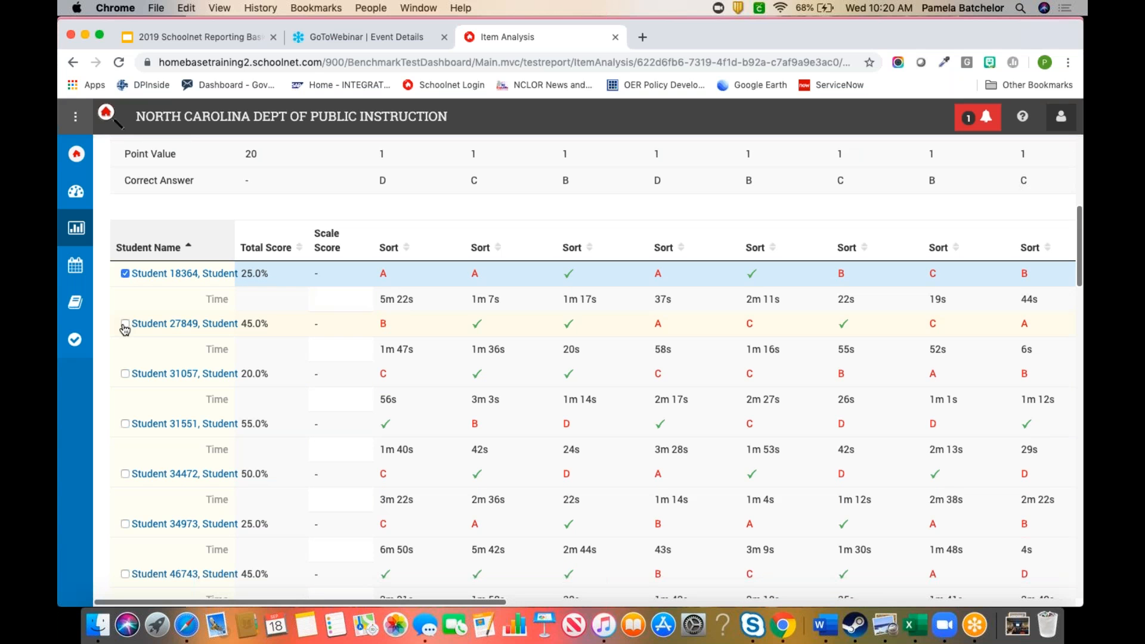
click(126, 324)
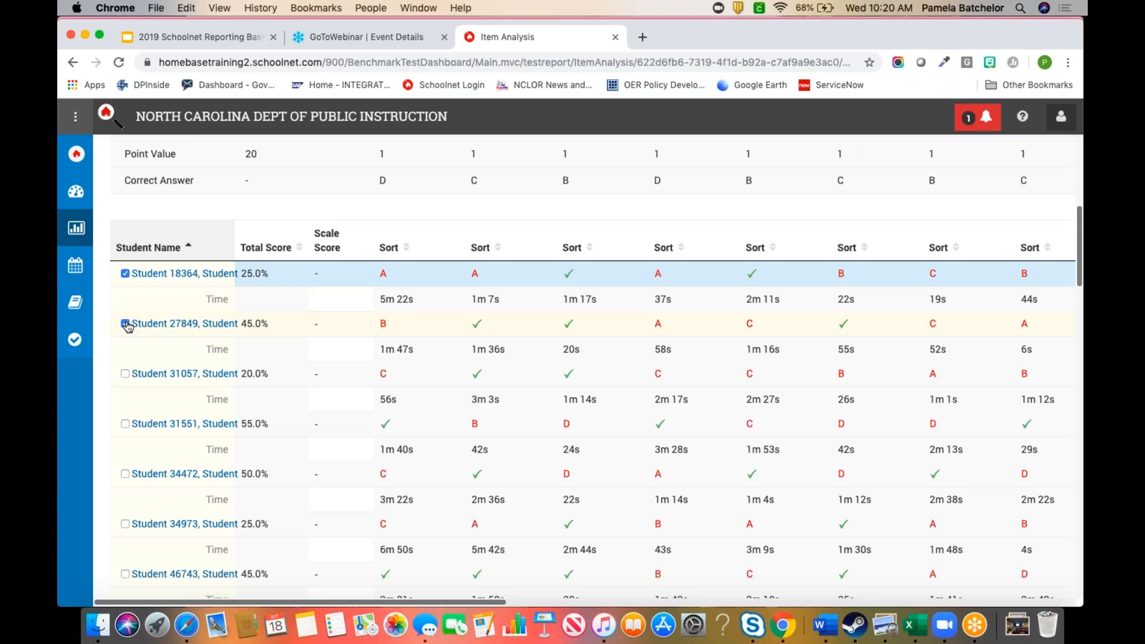
click(125, 374)
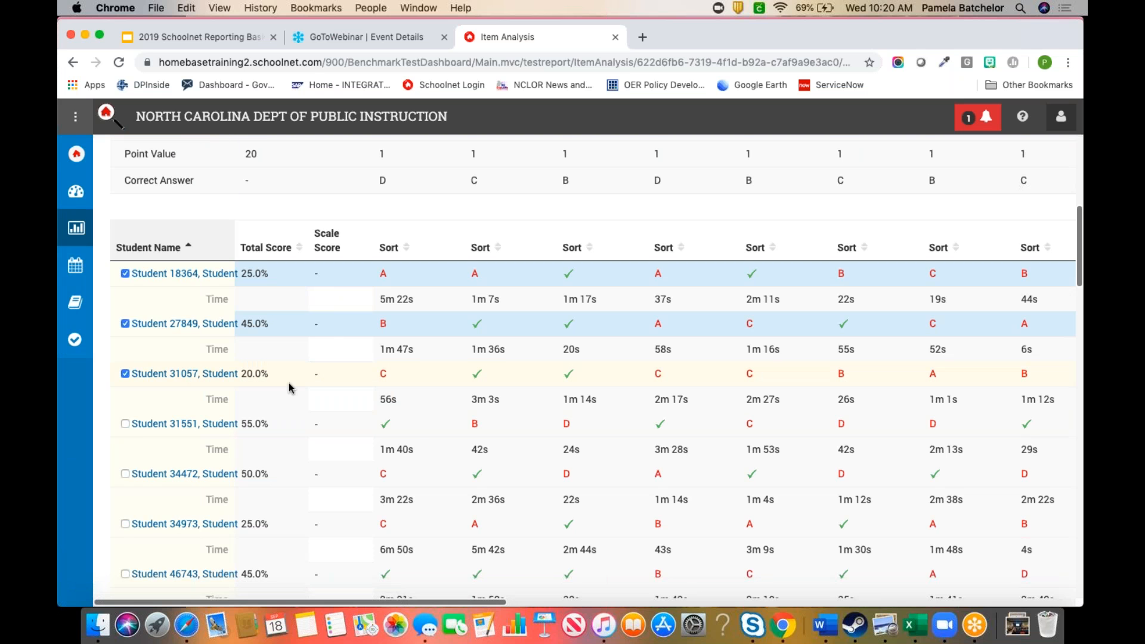
Start a new student group containing the three selected students.
scroll(290, 388, down, 10)
scroll(290, 388, down, 7)
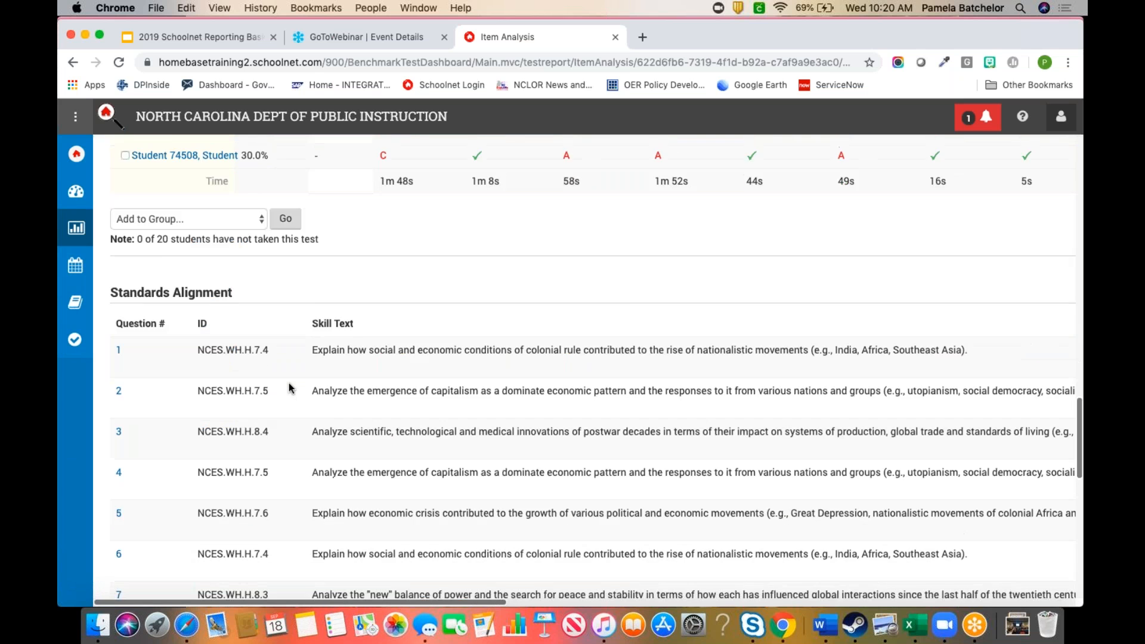
scroll(173, 307, up, 2)
click(174, 308)
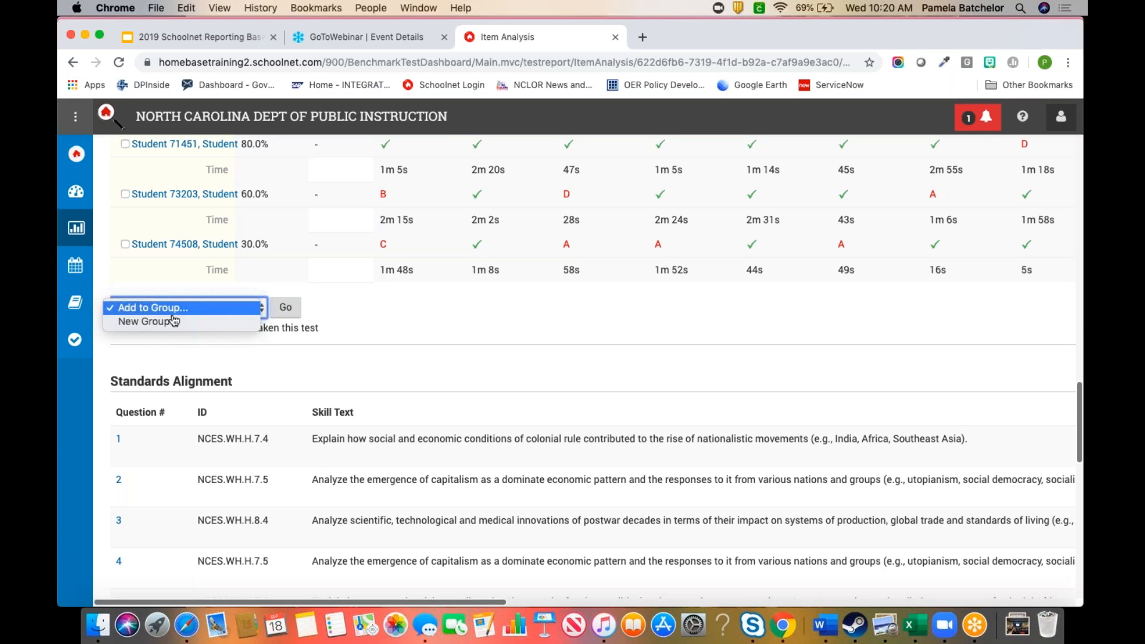
click(172, 322)
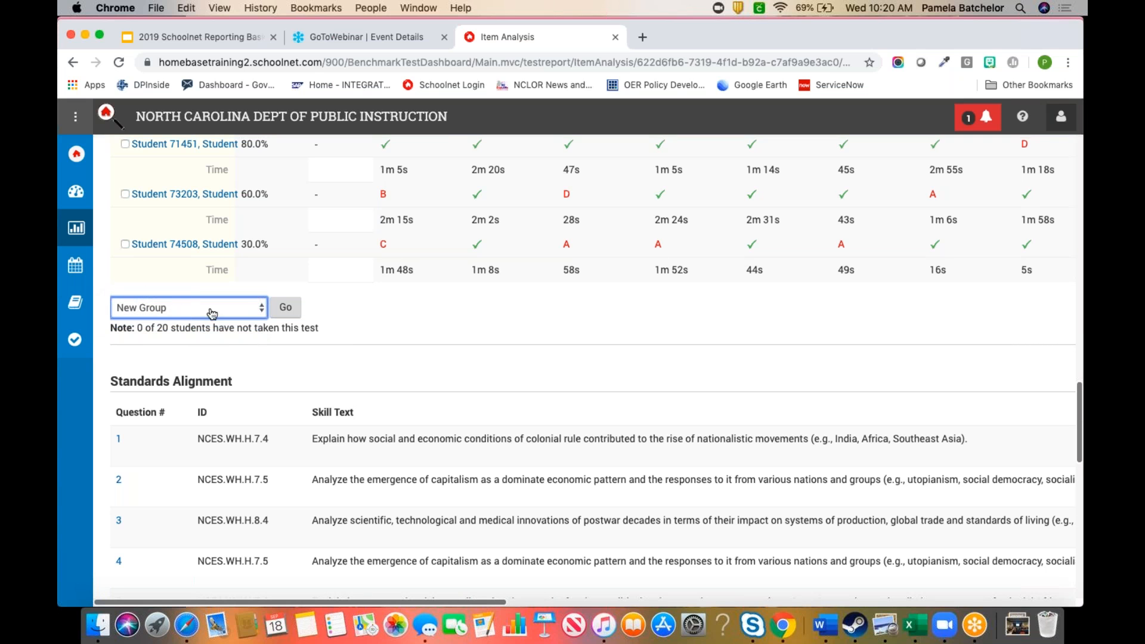
click(285, 310)
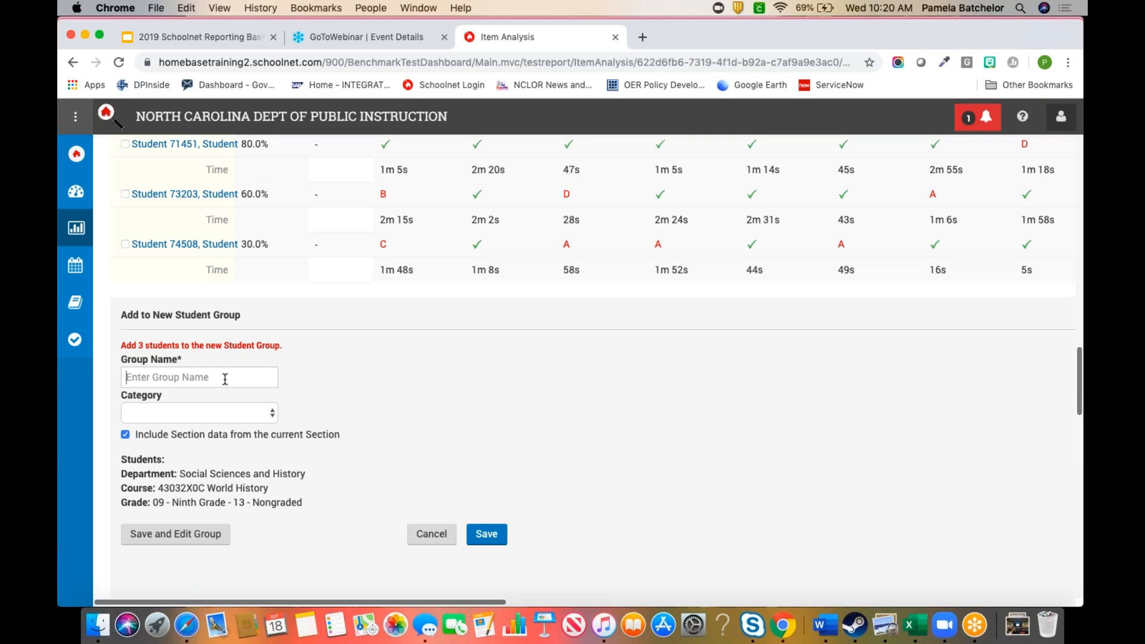
Name the new student group Conflict Review and save it.
click(225, 379)
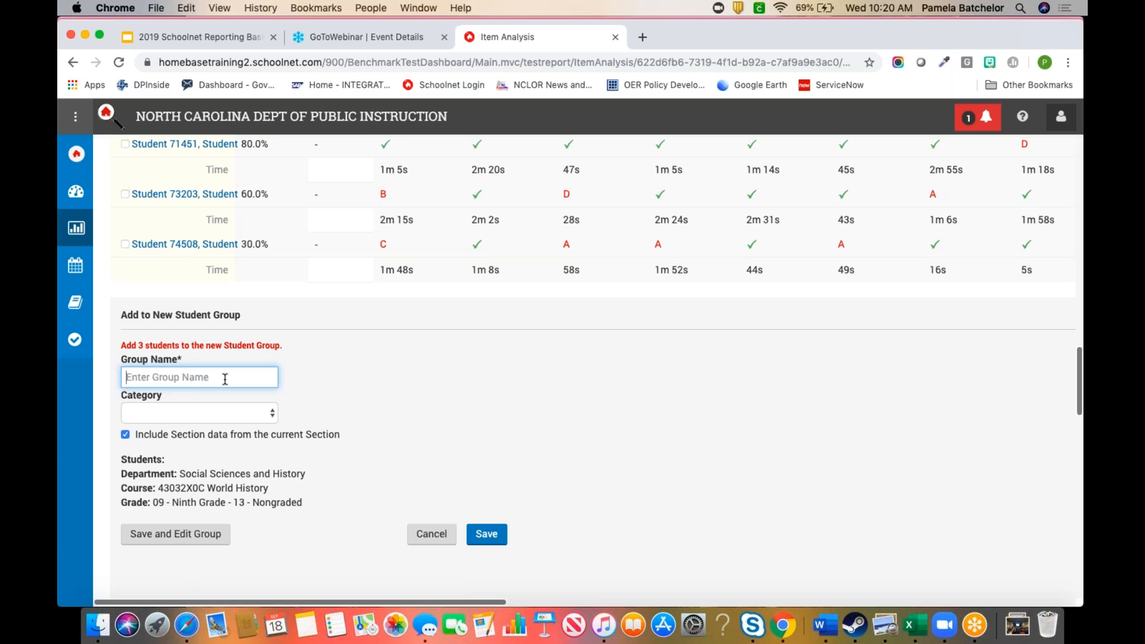
text(Conflict Review)
click(477, 535)
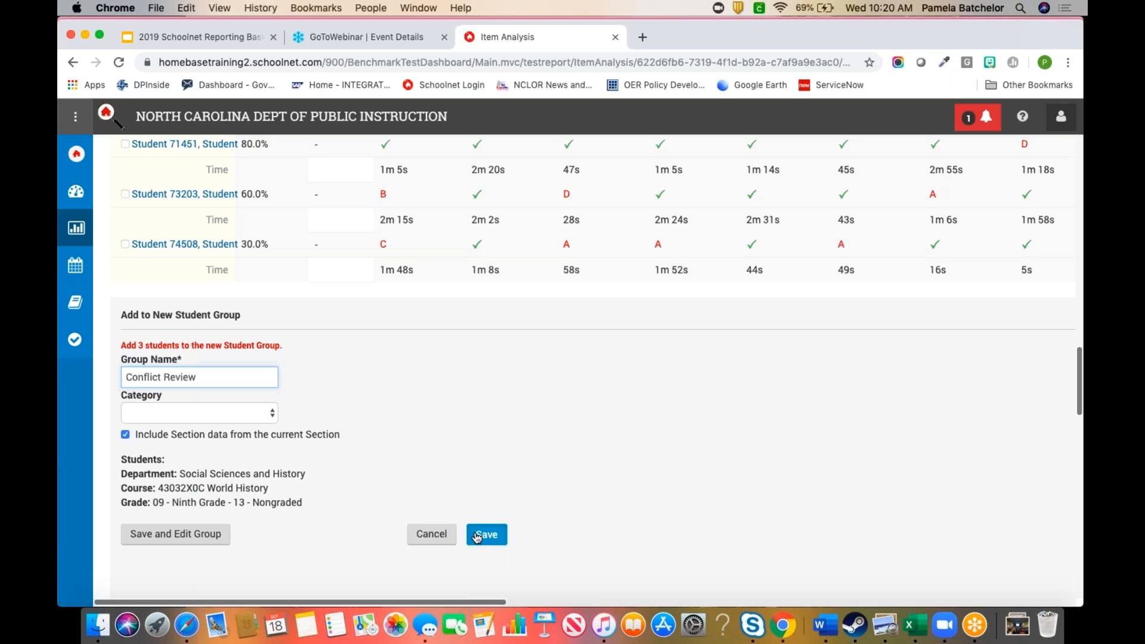
click(477, 535)
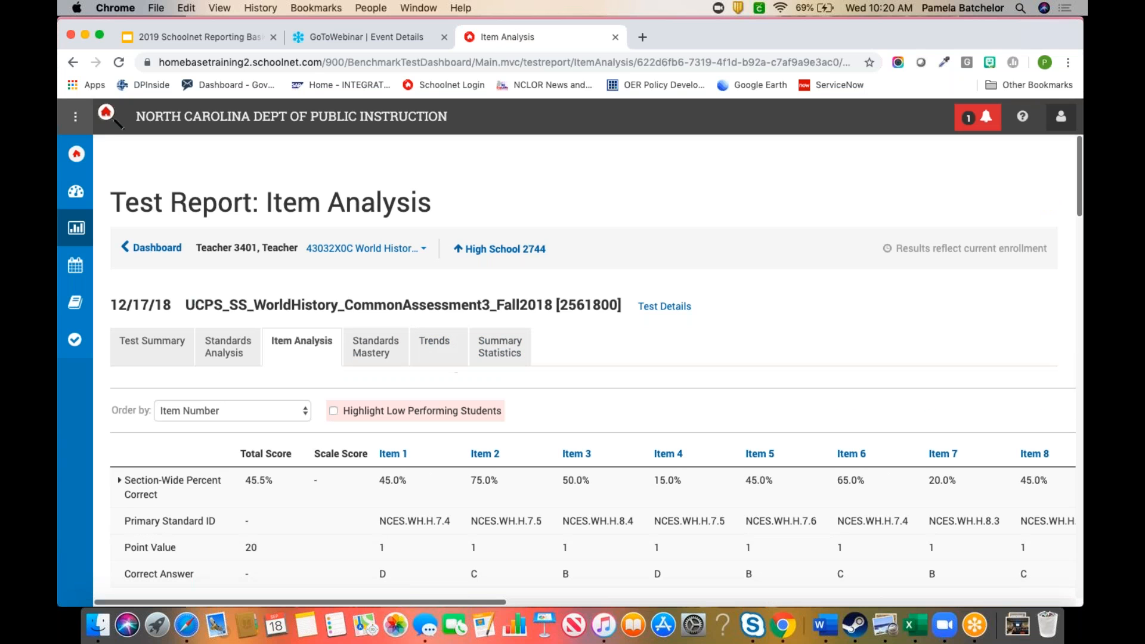
Highlight the low performing students, review the marked rows across the list, and turn the highlighting off.
click(335, 413)
scroll(393, 427, down, 5)
scroll(394, 430, down, 15)
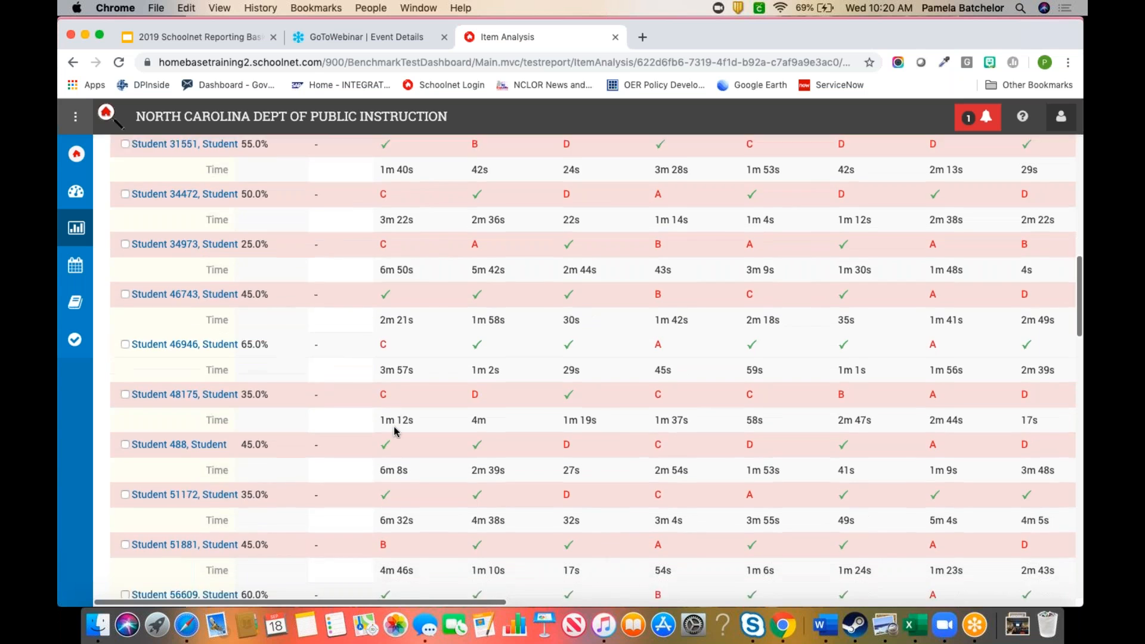
scroll(394, 430, up, 5)
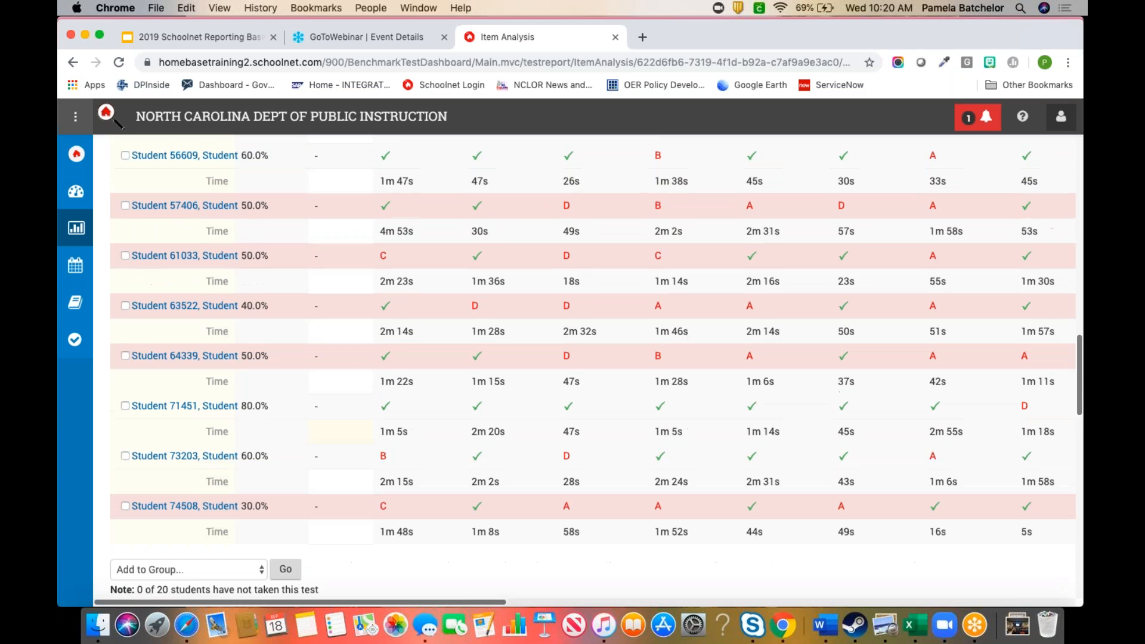
scroll(413, 330, up, 15)
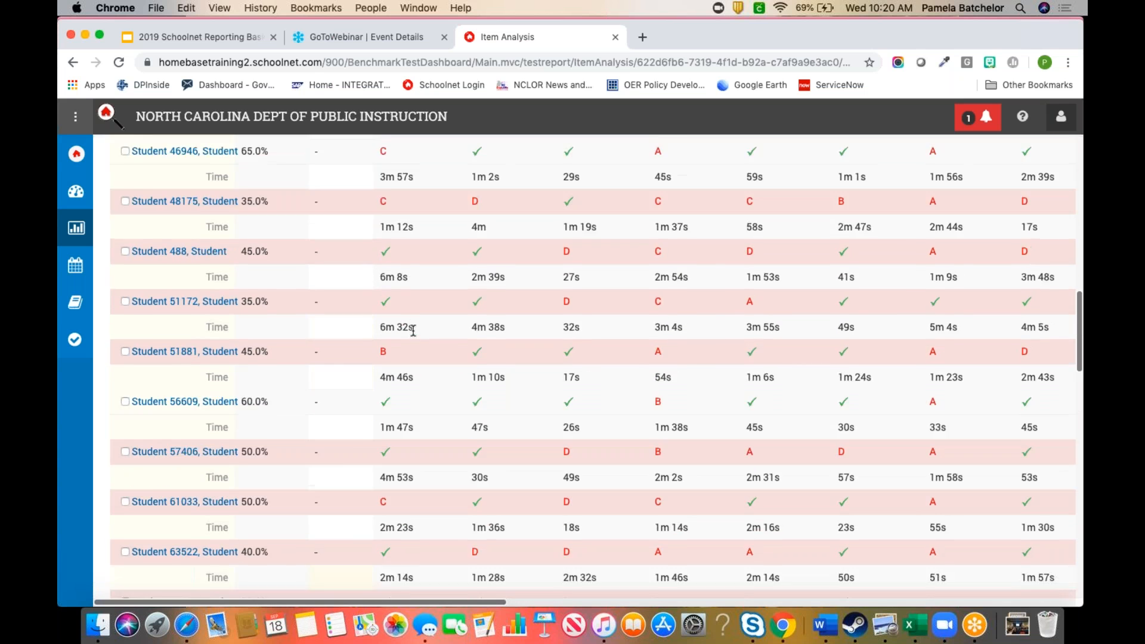
scroll(413, 331, up, 5)
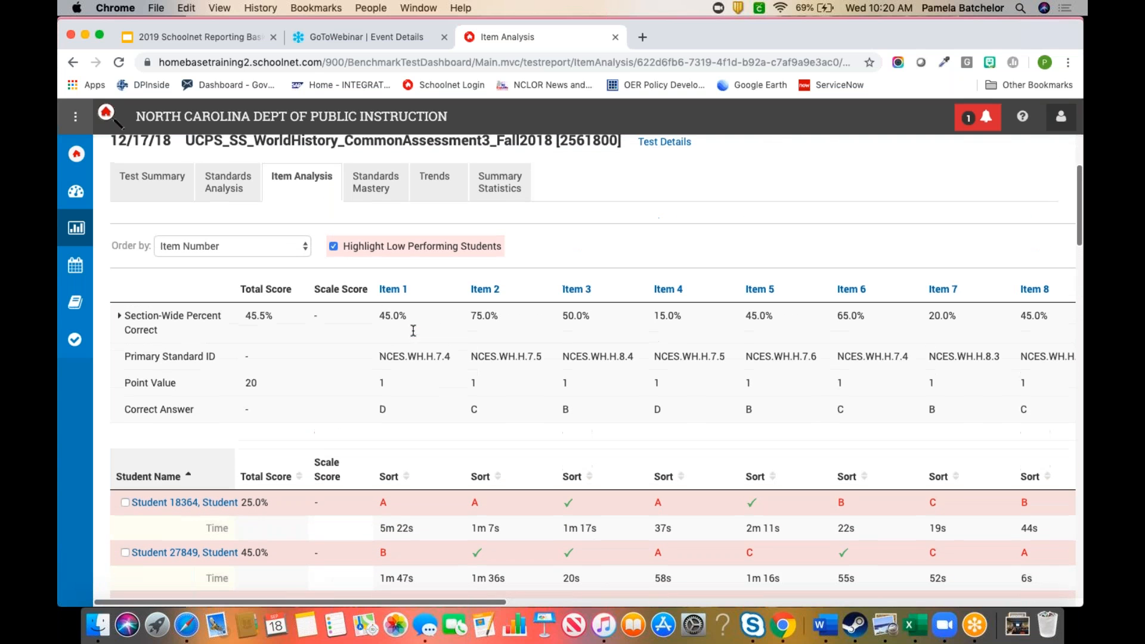
click(334, 253)
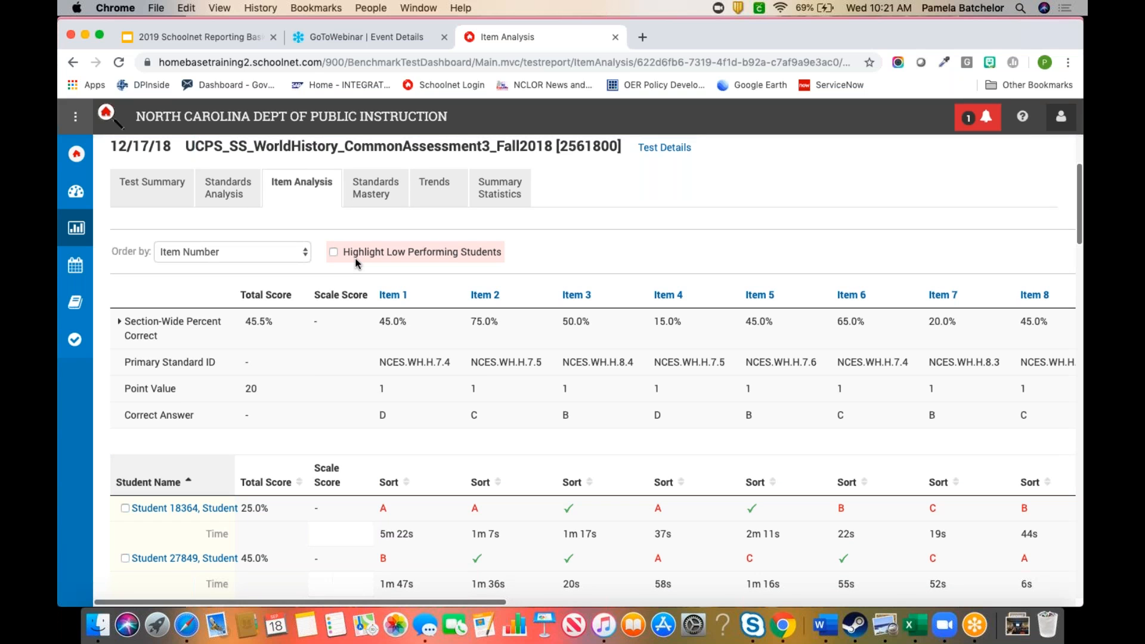
Look through the student responses by item and the Standards Alignment list below them.
scroll(356, 263, down, 3)
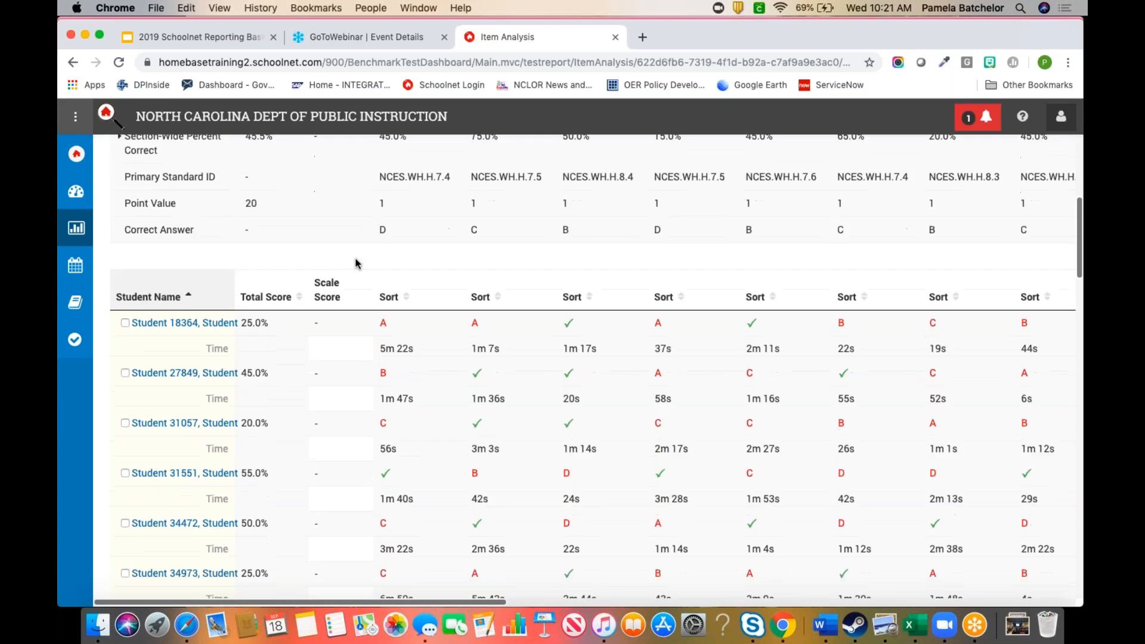
scroll(355, 358, up, 5)
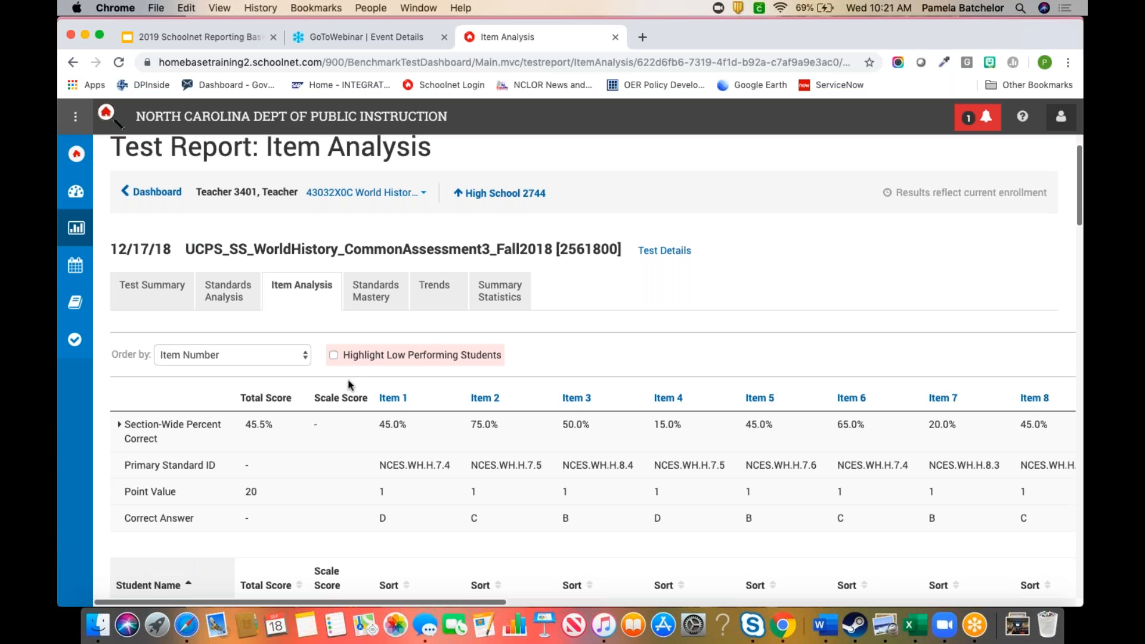
scroll(350, 386, down, 10)
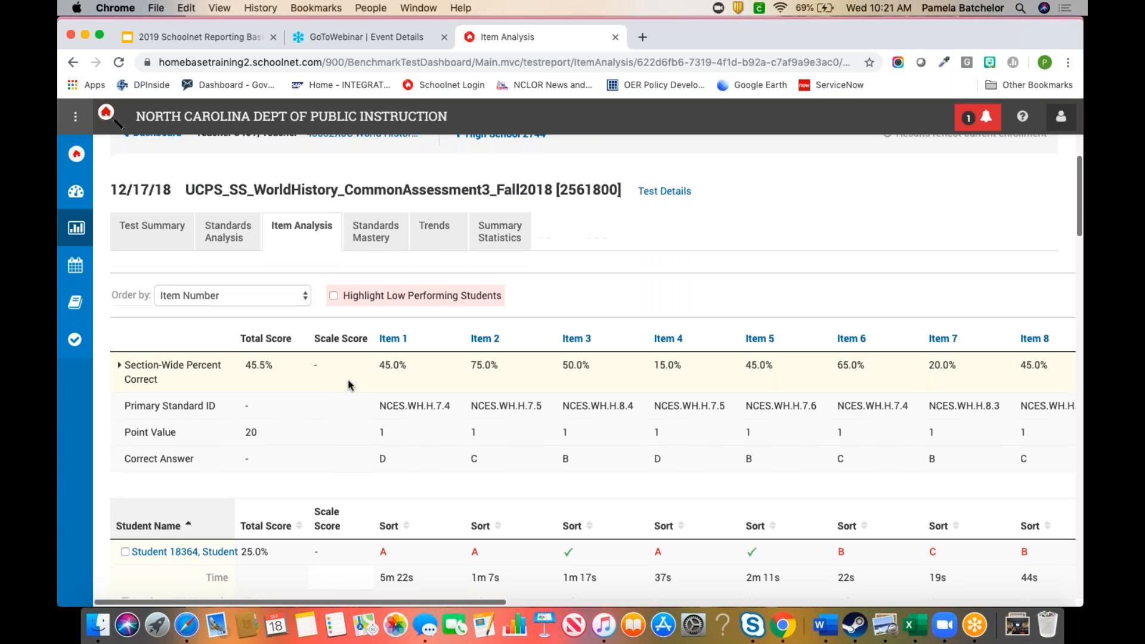
scroll(350, 385, down, 10)
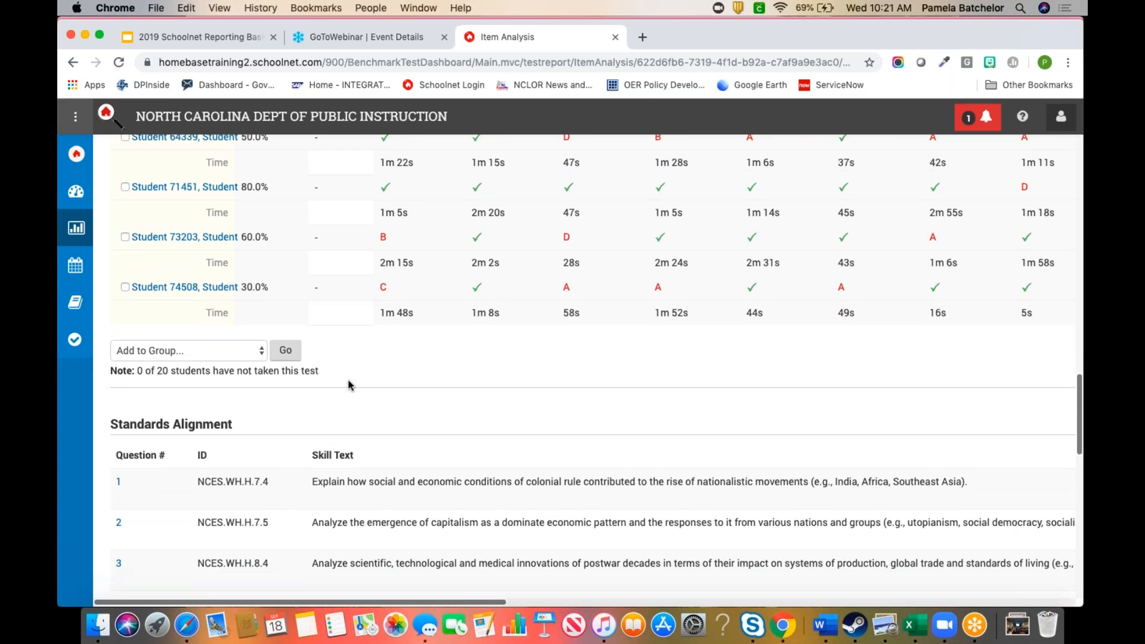
scroll(350, 385, down, 3)
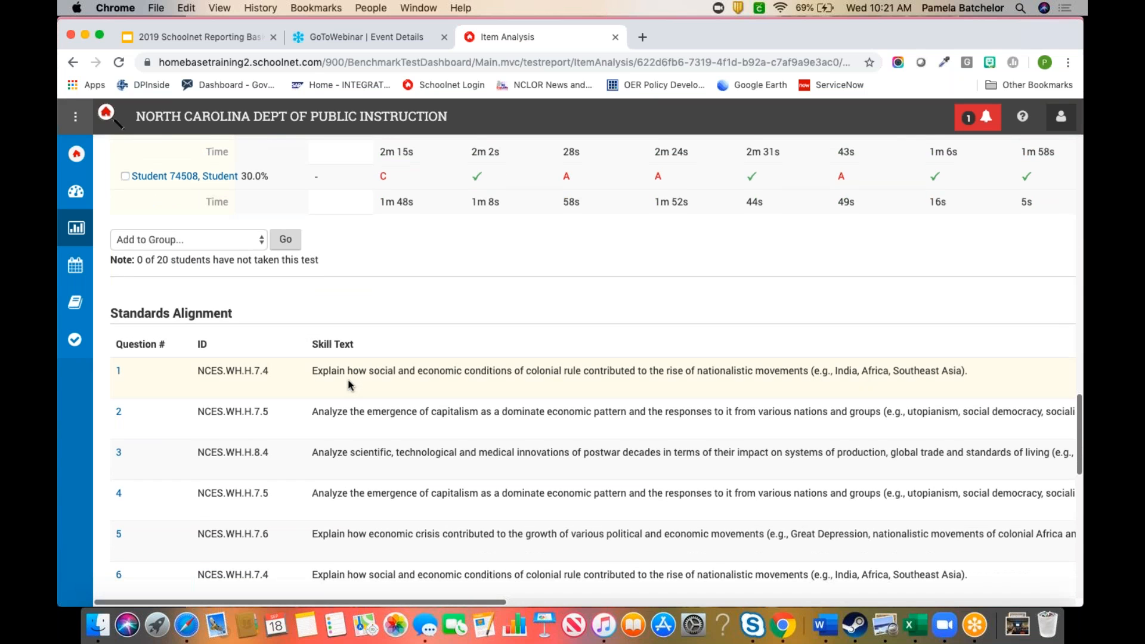
scroll(351, 385, up, 20)
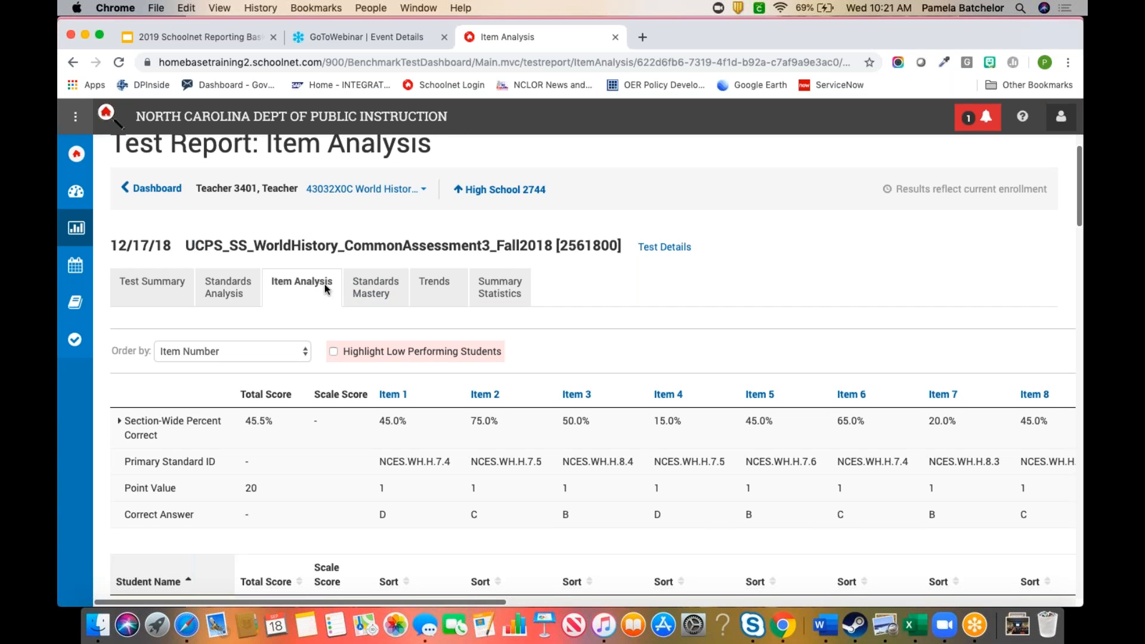
Open the Standards Mastery report and view the student groupings from the 100 - 90 score group of standard NCES.WH.H.7.1.
click(376, 298)
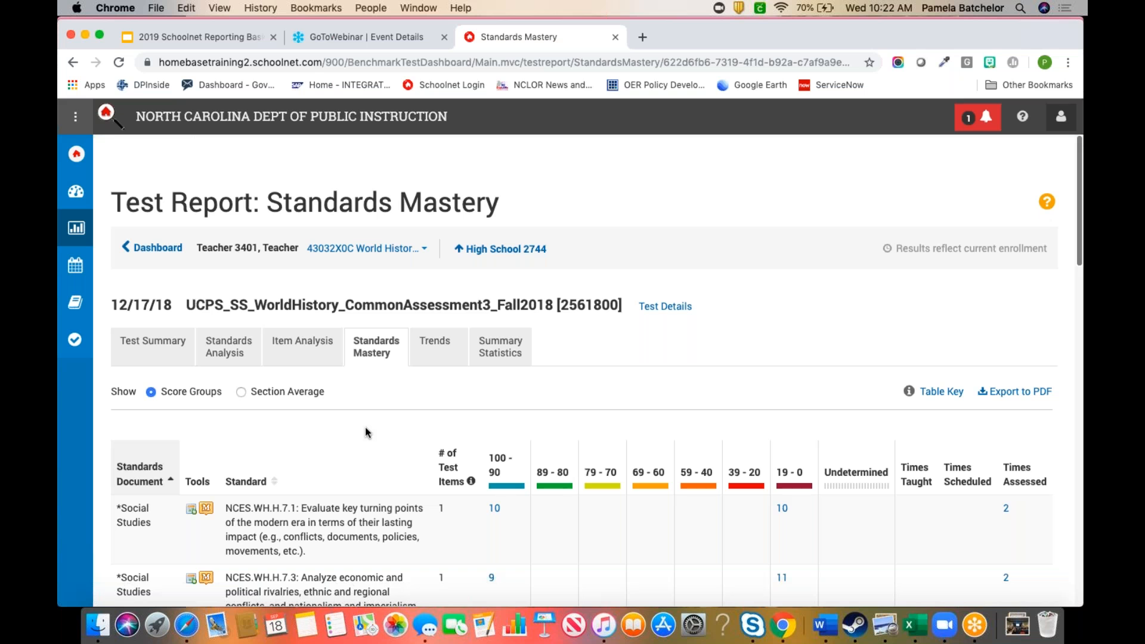
scroll(365, 427, down, 3)
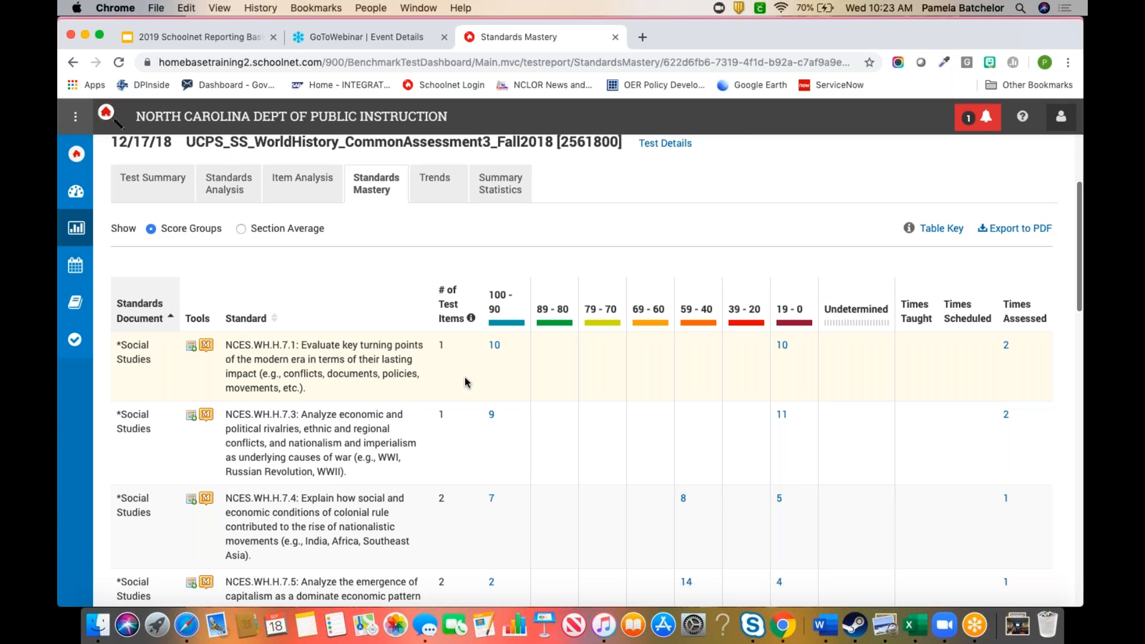
click(494, 346)
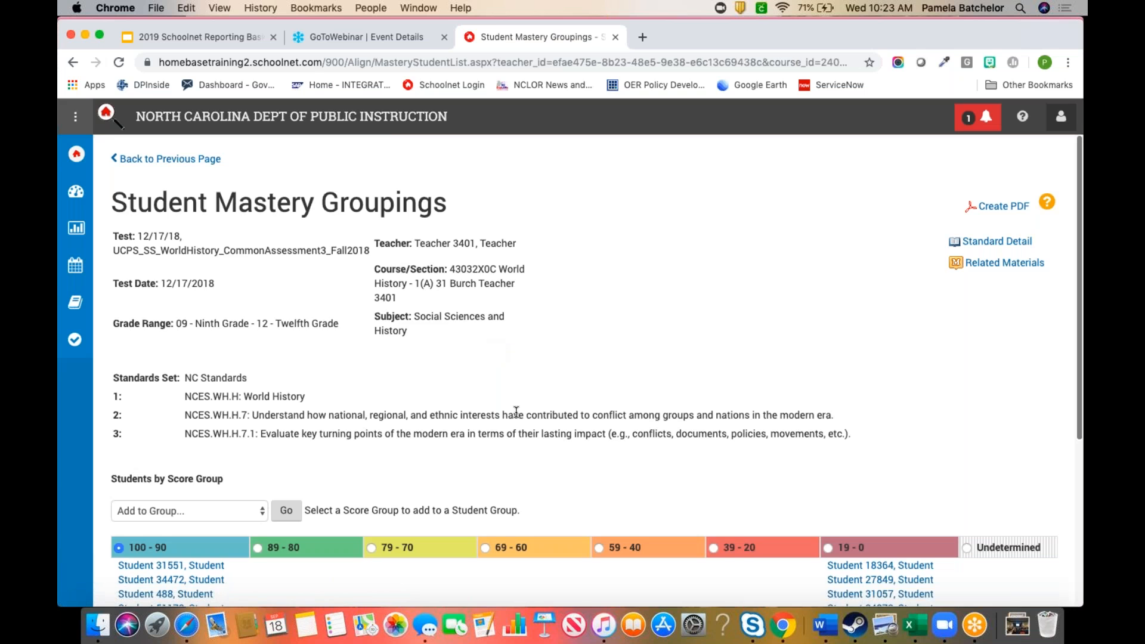
Review the Student Mastery Groupings, comparing the test and standard information with the students listed by score group.
scroll(515, 411, down, 5)
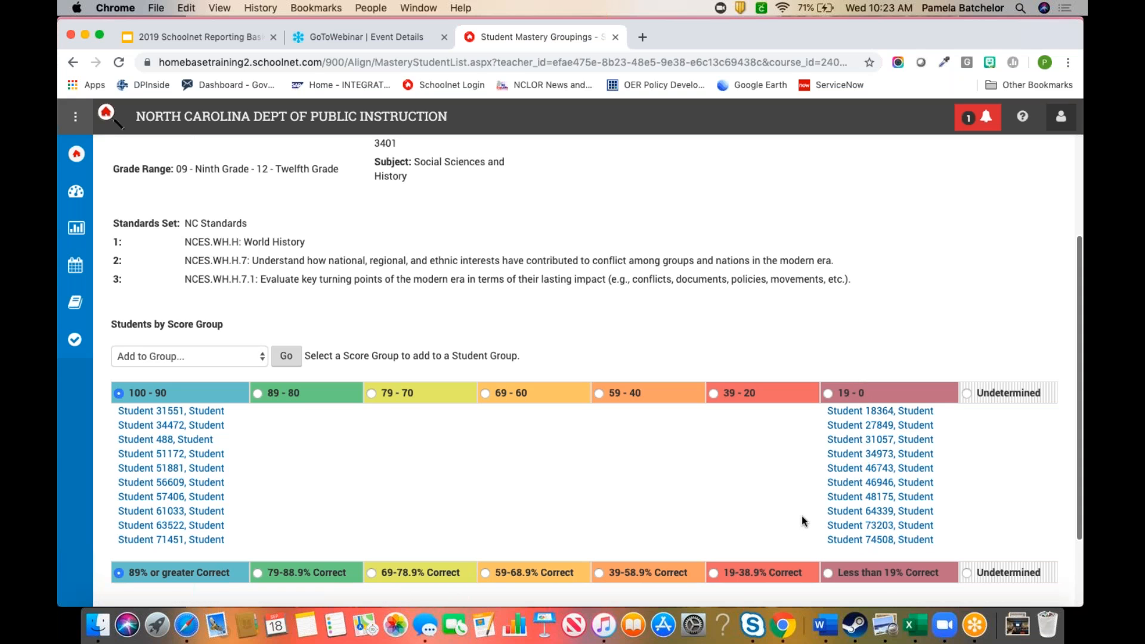
scroll(803, 521, up, 5)
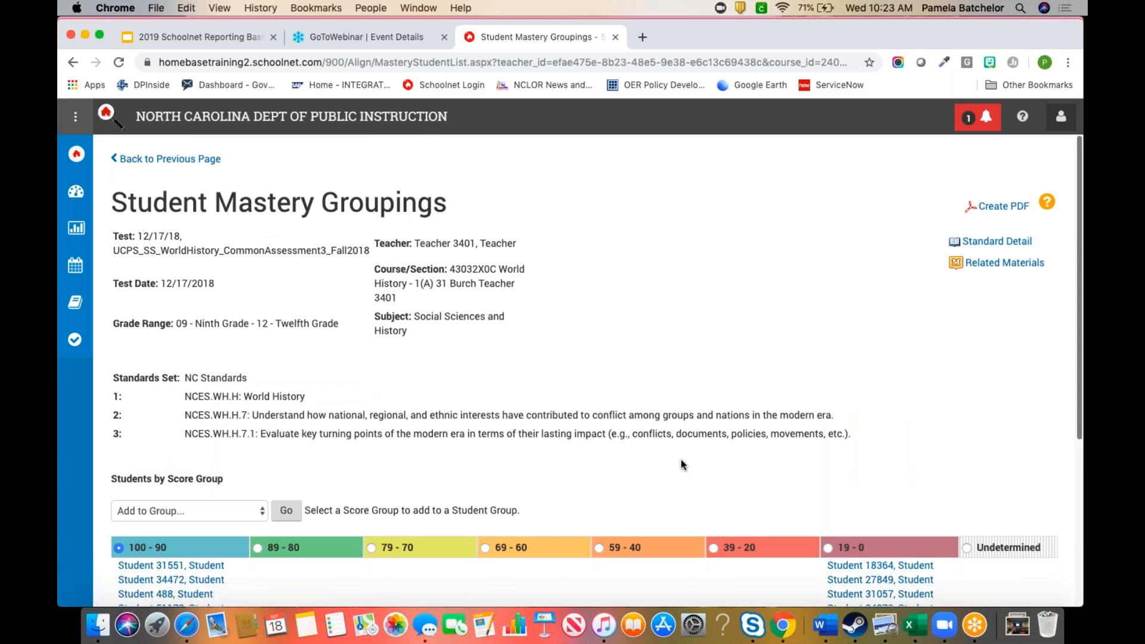
scroll(683, 465, down, 5)
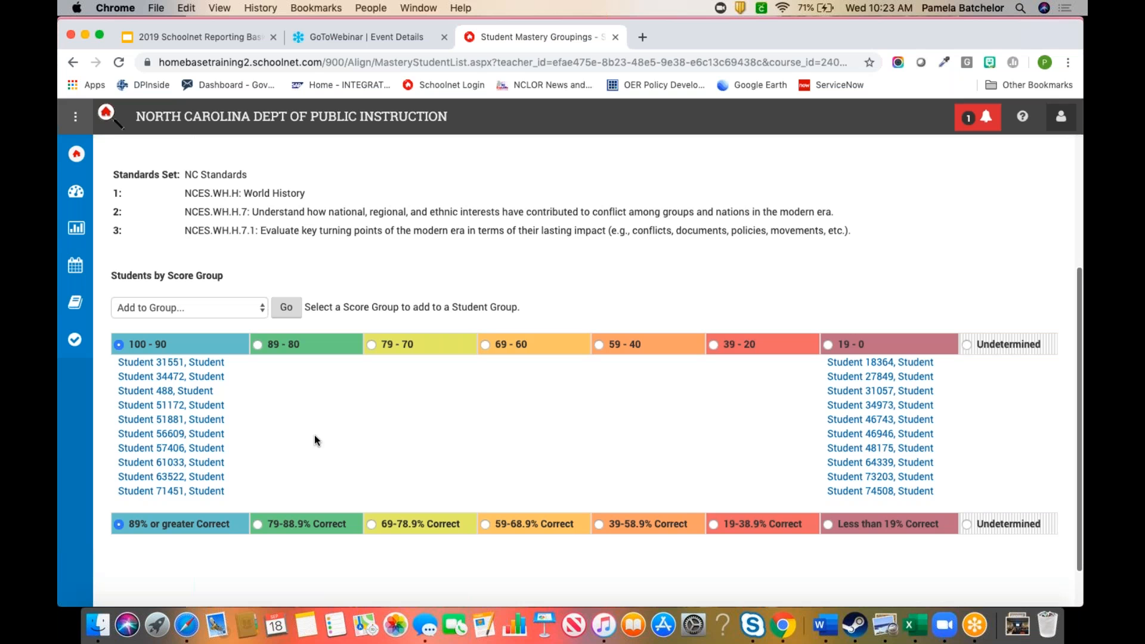
scroll(314, 435, up, 5)
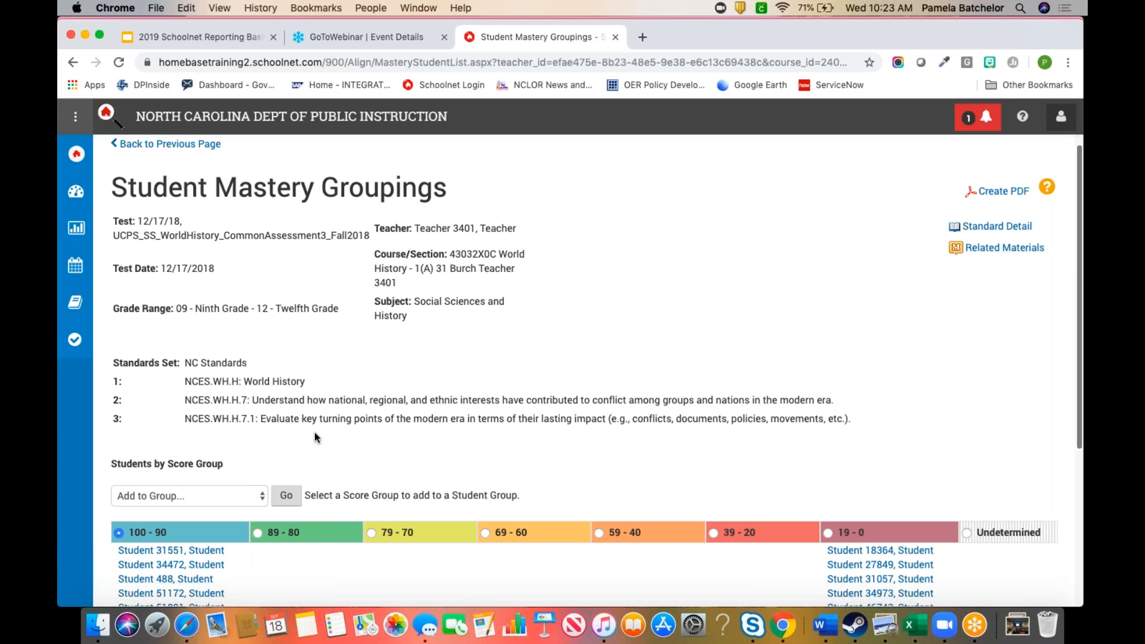
Look over the students listed in each score group and return to the Standards Mastery report.
scroll(415, 413, down, 4)
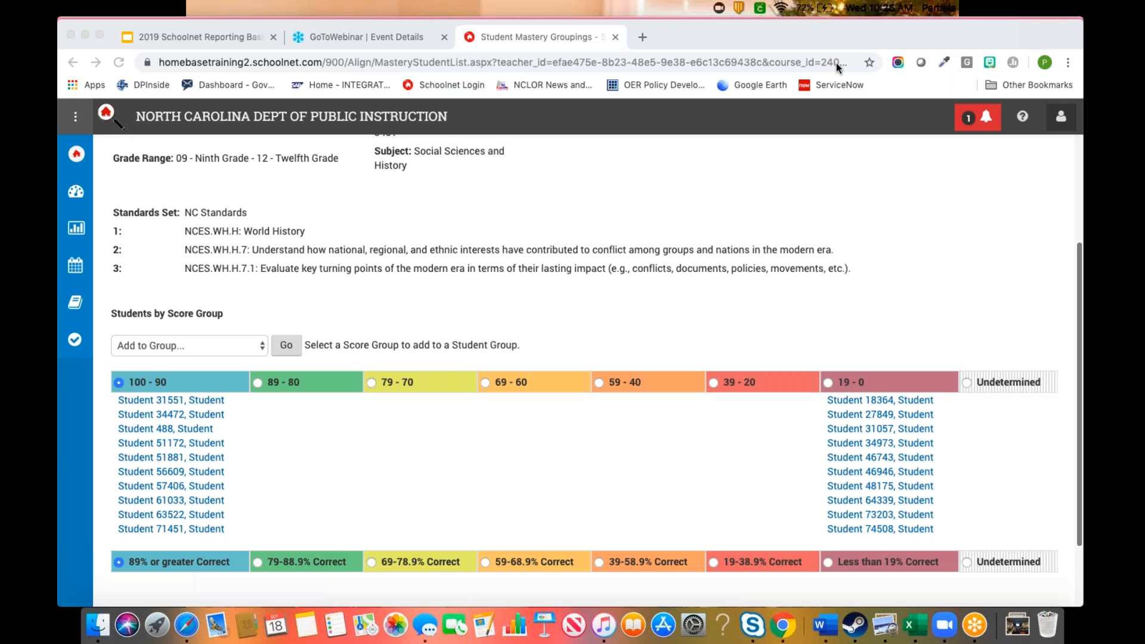
scroll(701, 220, up, 5)
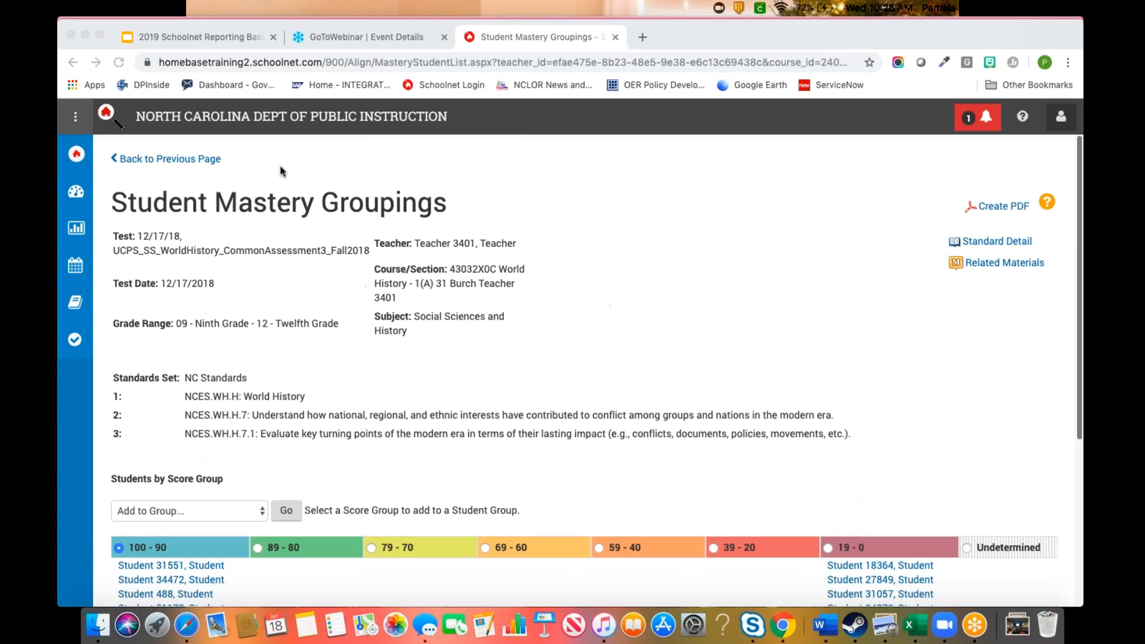
click(174, 158)
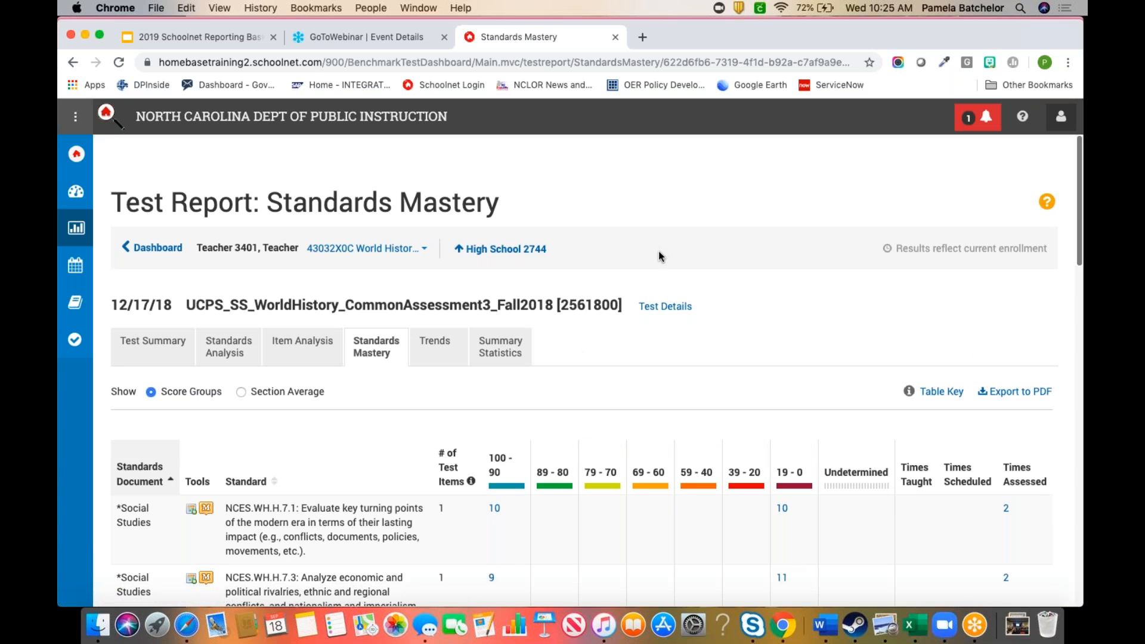
Look through the standards in the Standards Mastery table, from NCES.WH.H.7.1 down to NCES.WH.H.8.4, across the score groups.
click(1072, 72)
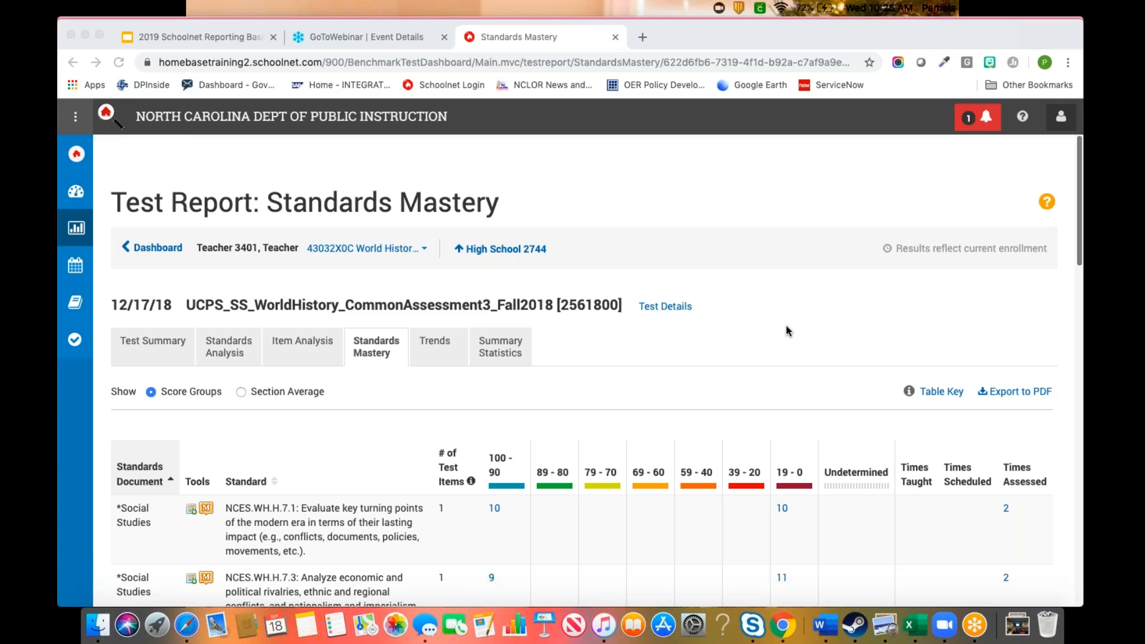
scroll(714, 403, down, 5)
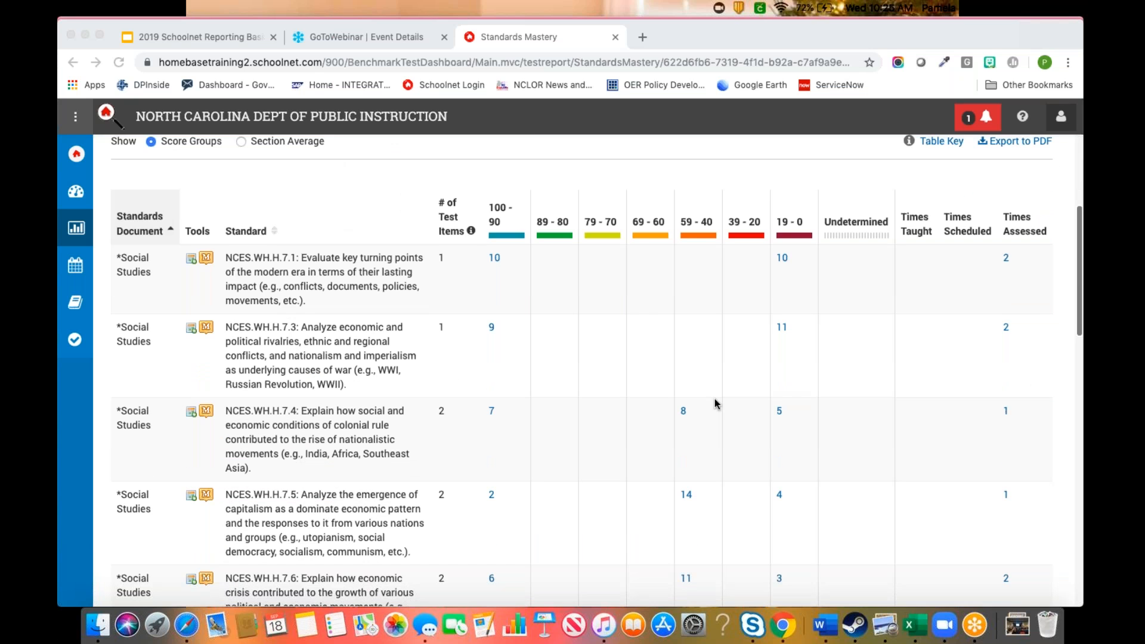
scroll(715, 399, down, 8)
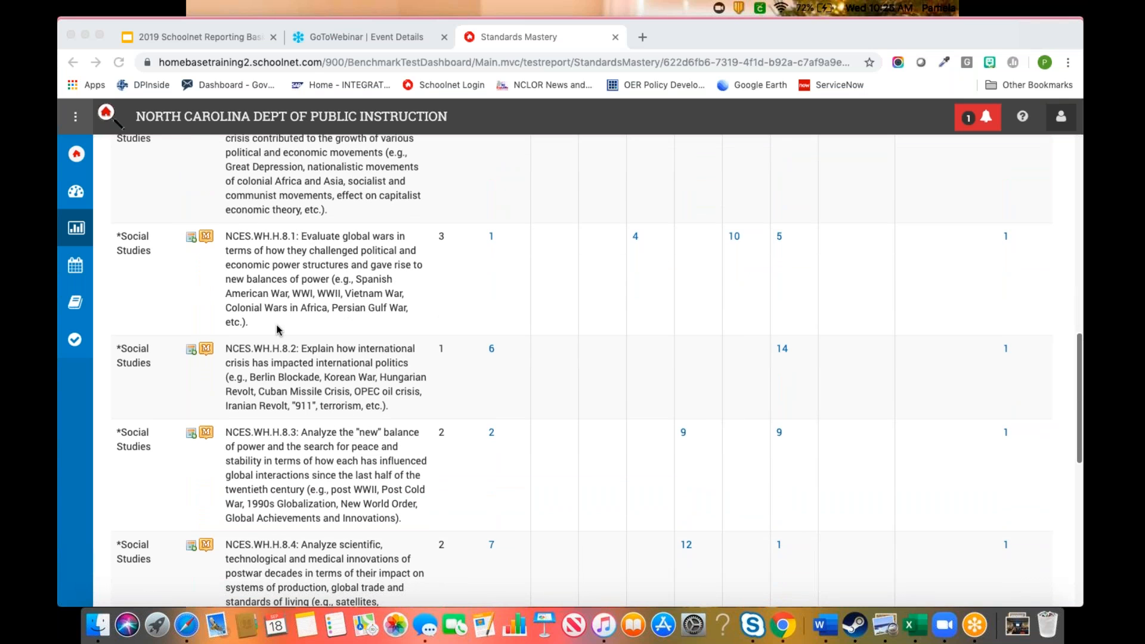
scroll(286, 327, up, 8)
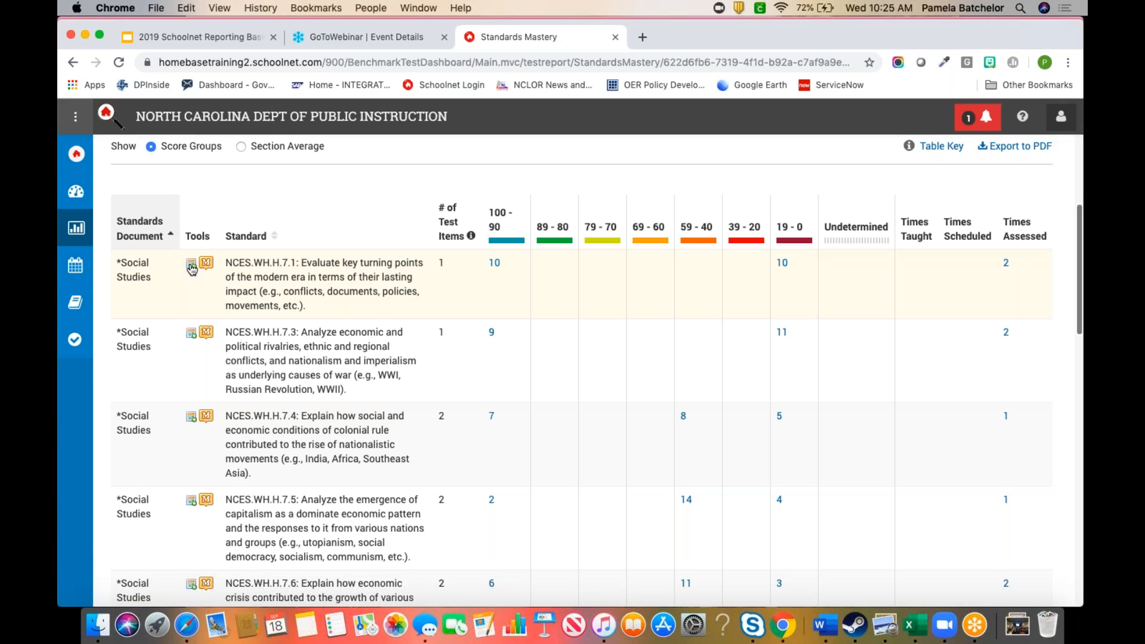
Bring up the scheduling calendar for standard NCES.WH.H.7.1 and leave it with Save and Close.
click(191, 265)
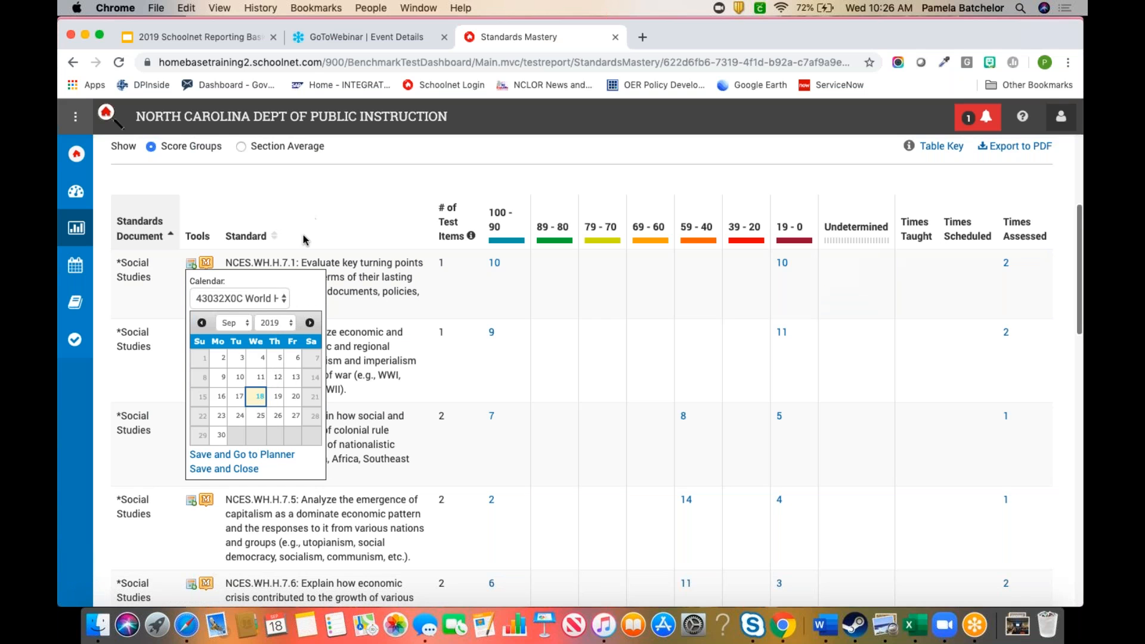
click(238, 469)
scroll(374, 275, up, 5)
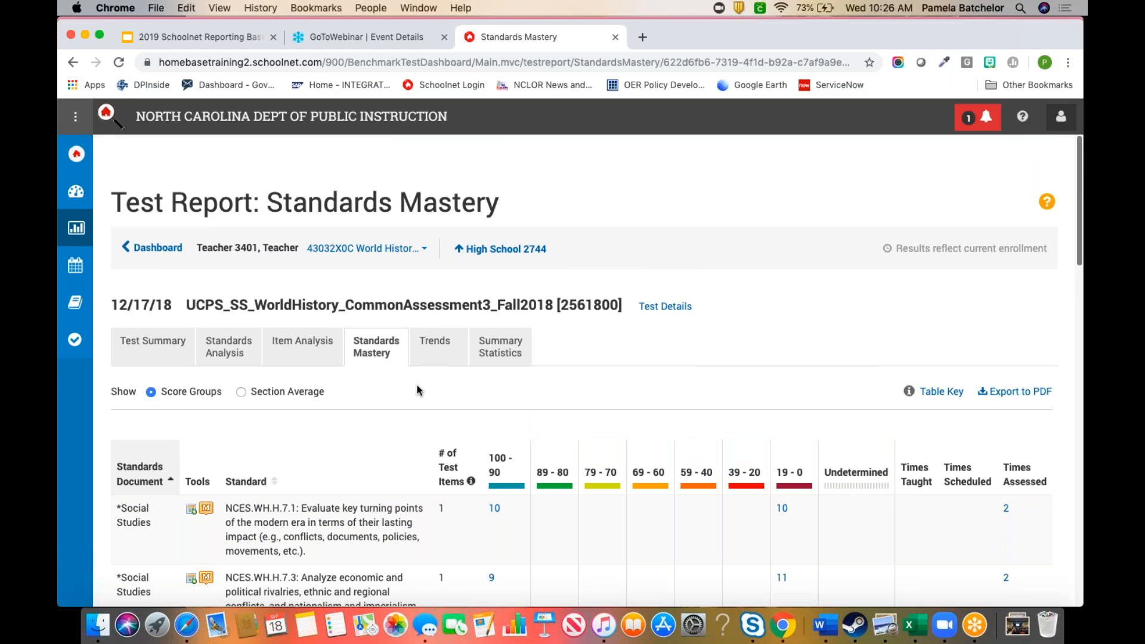
Open the Trends report and compare the test with 11/14/18, UCPS_SS_WorldHistory_CommonAssessment2_Fall2018 as the second test.
click(439, 356)
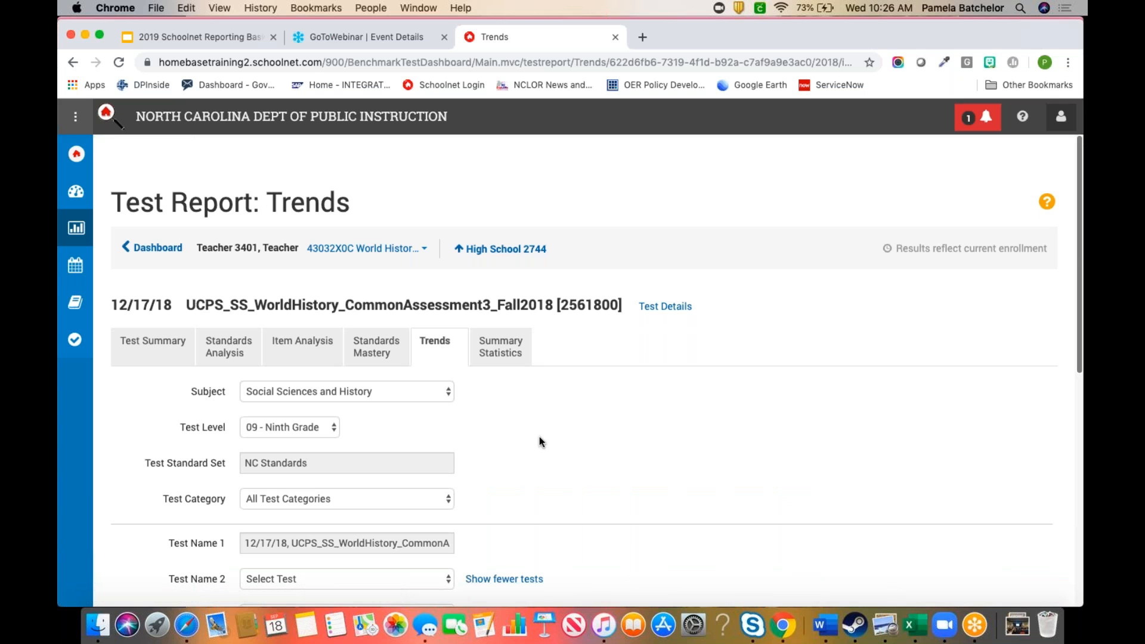
scroll(539, 436, down, 5)
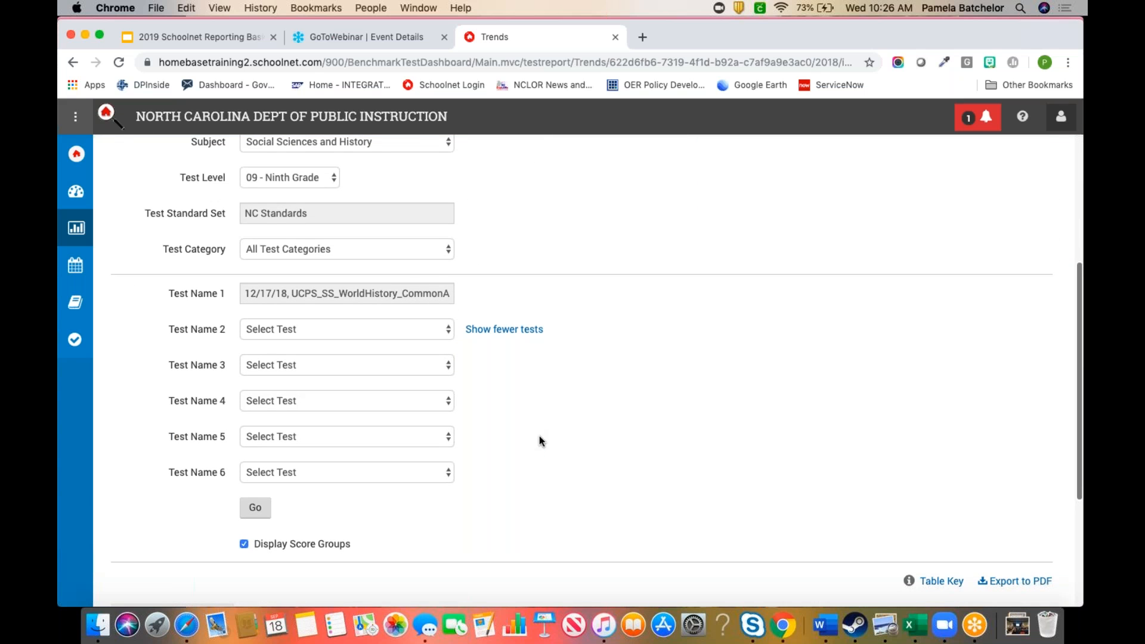
scroll(539, 435, down, 1)
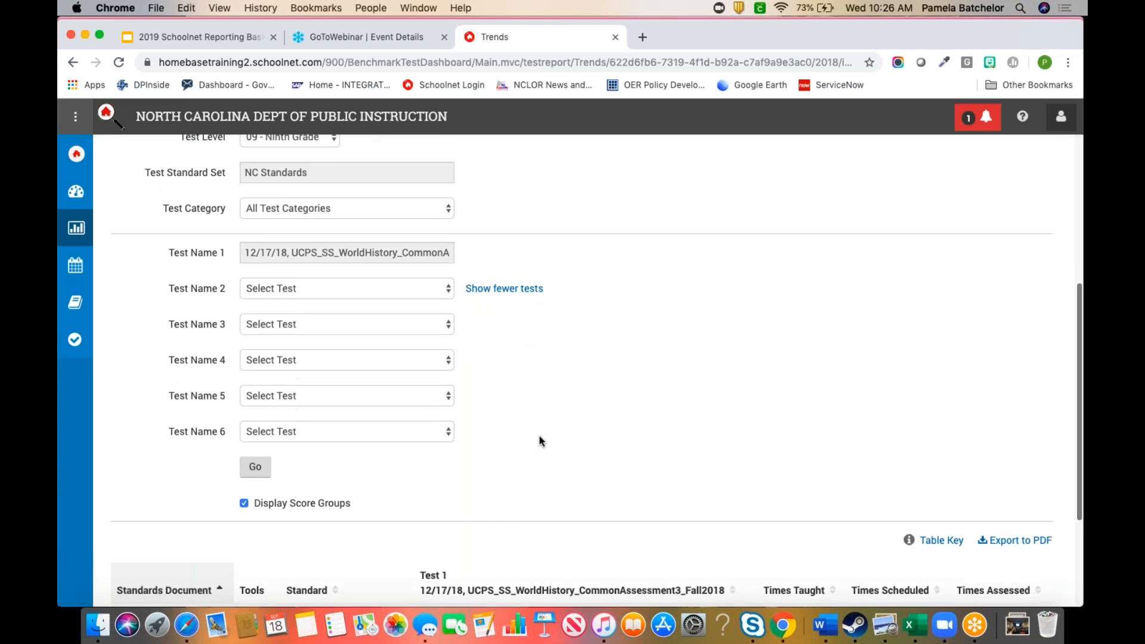
click(405, 304)
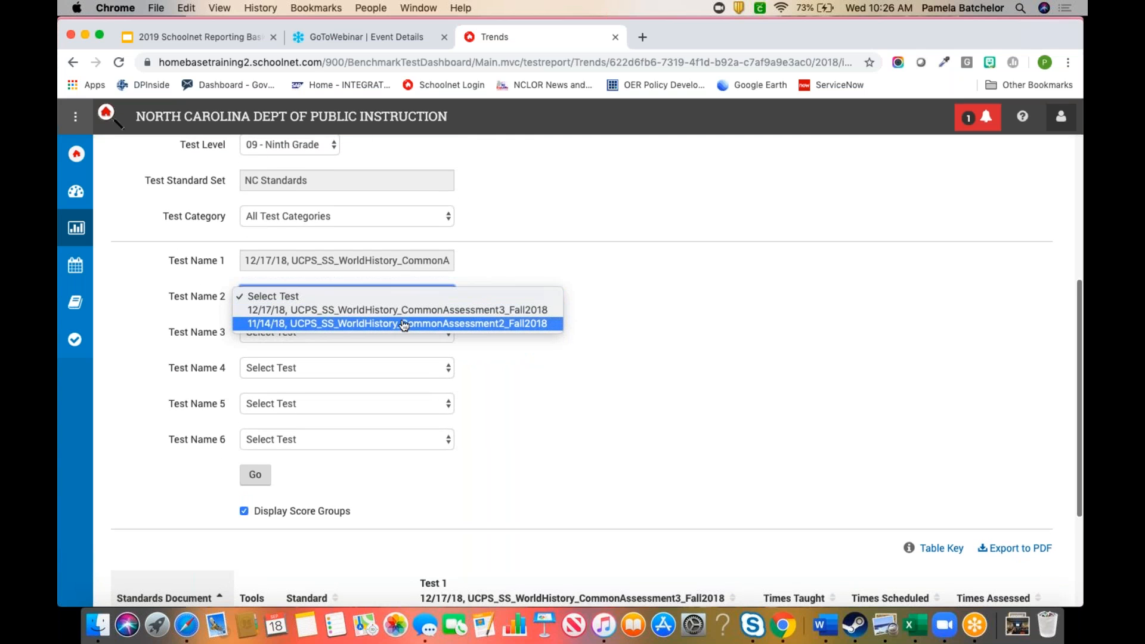
click(405, 323)
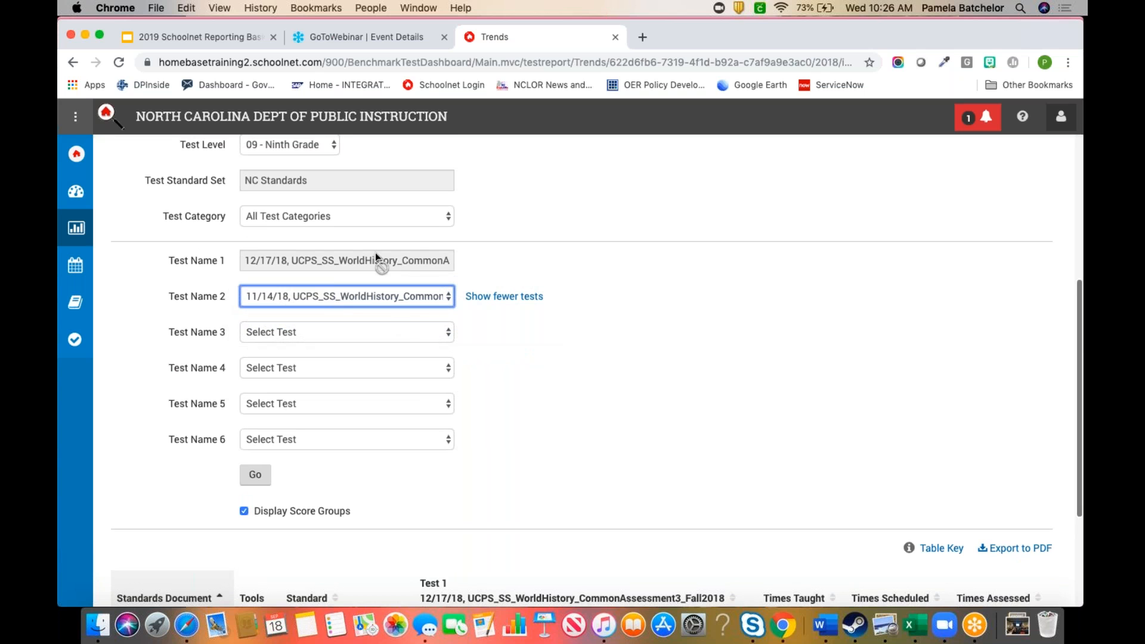
click(260, 479)
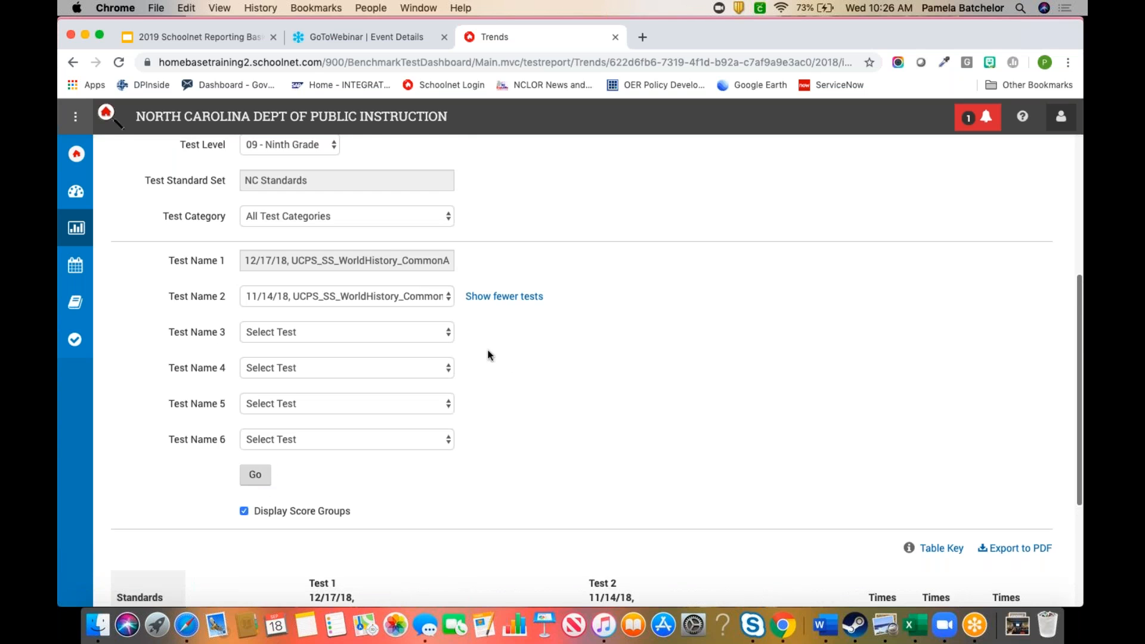
Examine the Trends comparison of the two tests for the World History standard along with the test selections above it.
scroll(584, 441, down, 3)
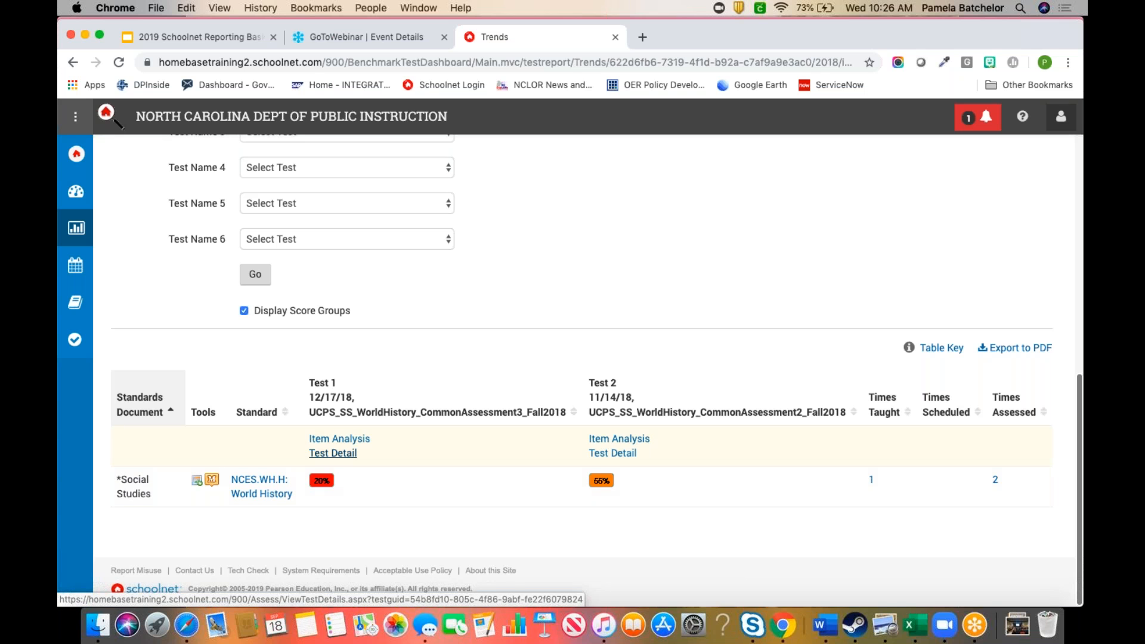
scroll(485, 472, up, 10)
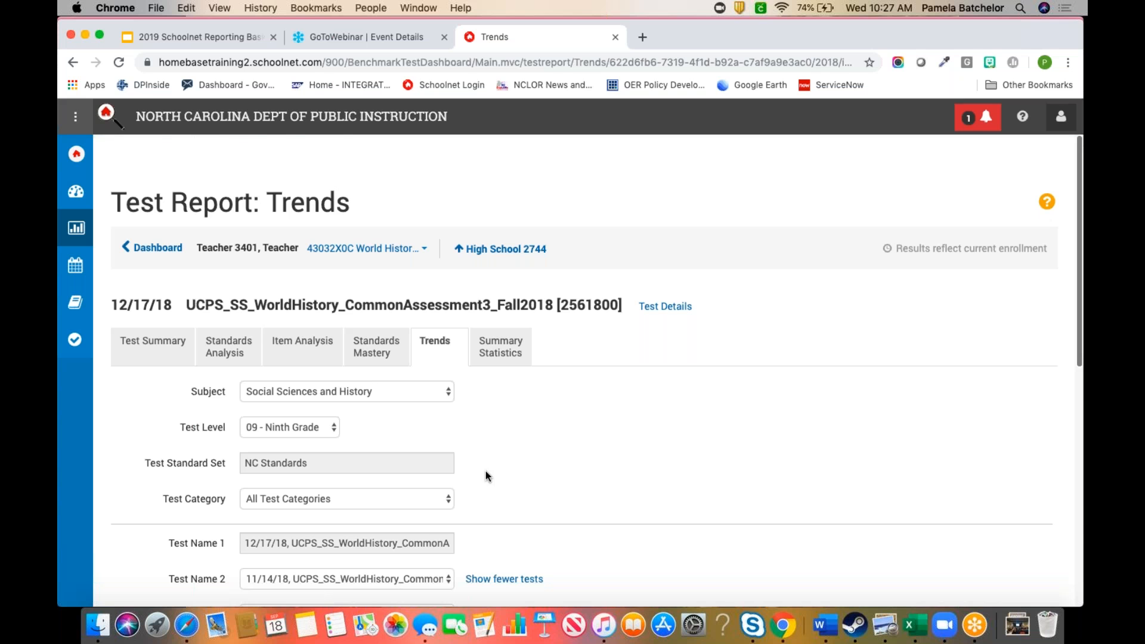
scroll(485, 470, down, 6)
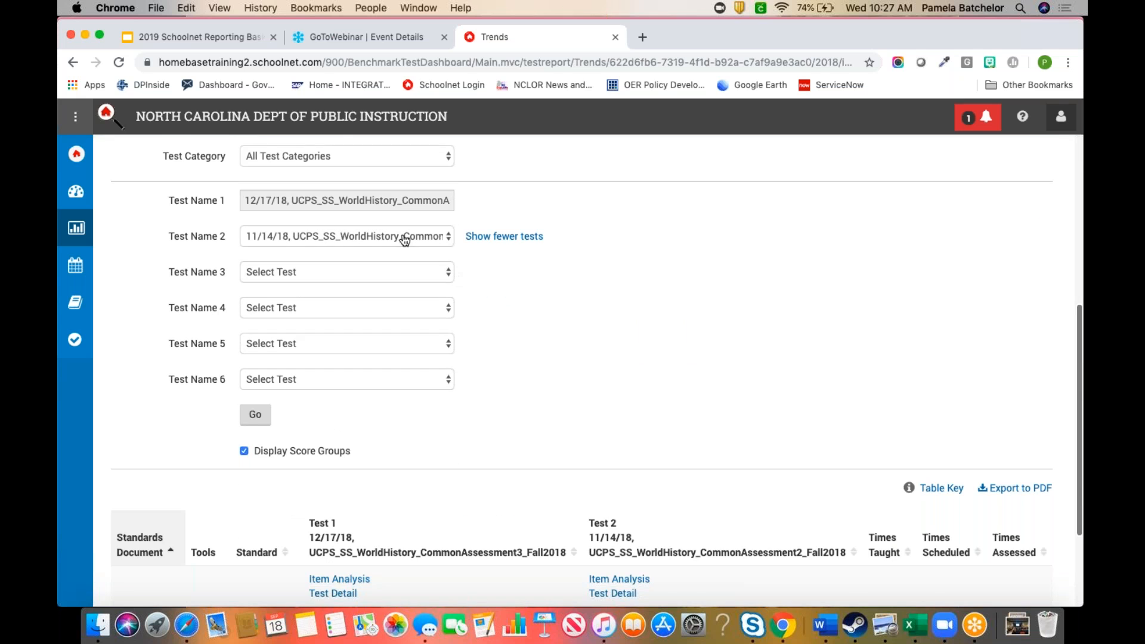
scroll(513, 398, down, 3)
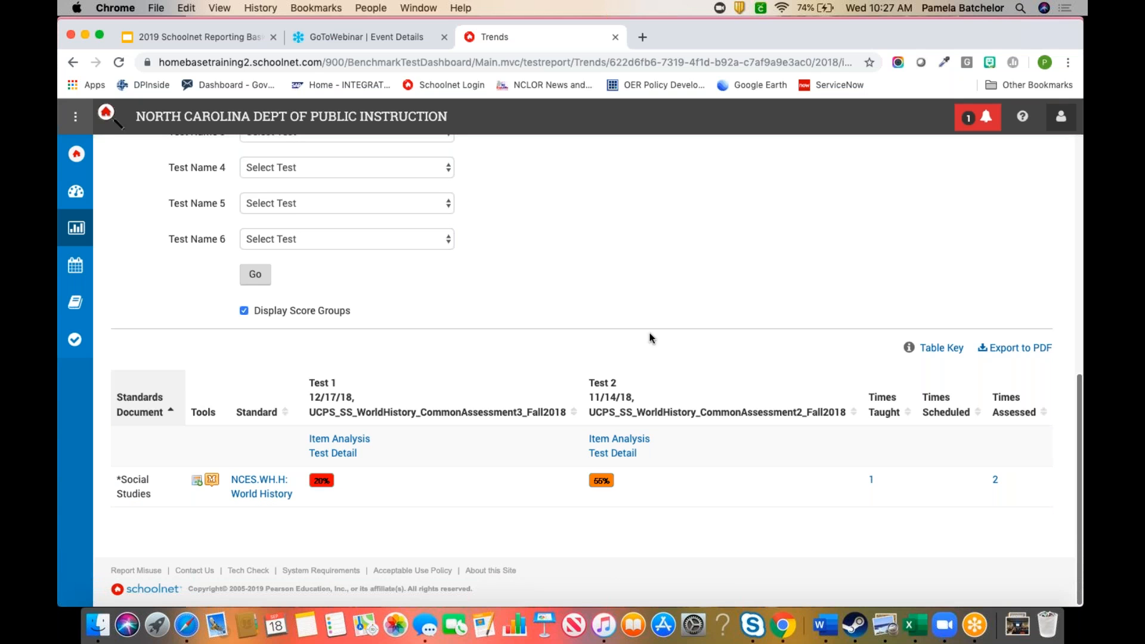
scroll(651, 337, up, 8)
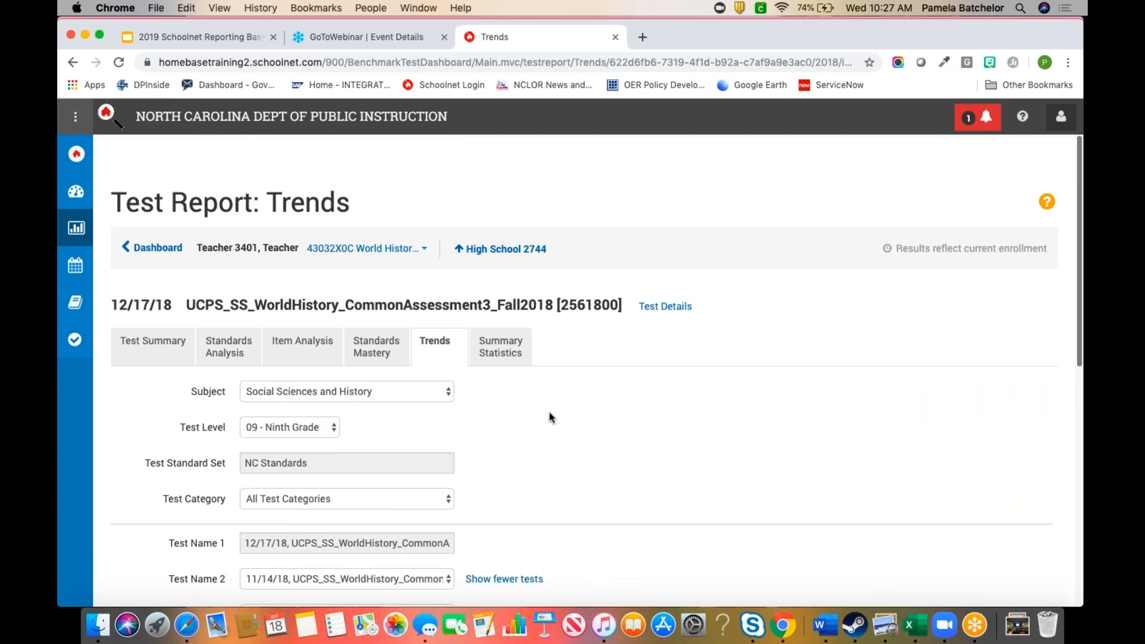
Go to the Schoolnet home page and view the score group comparison and student performance in the Classroom Assessment Monitor.
mouse_move(77, 154)
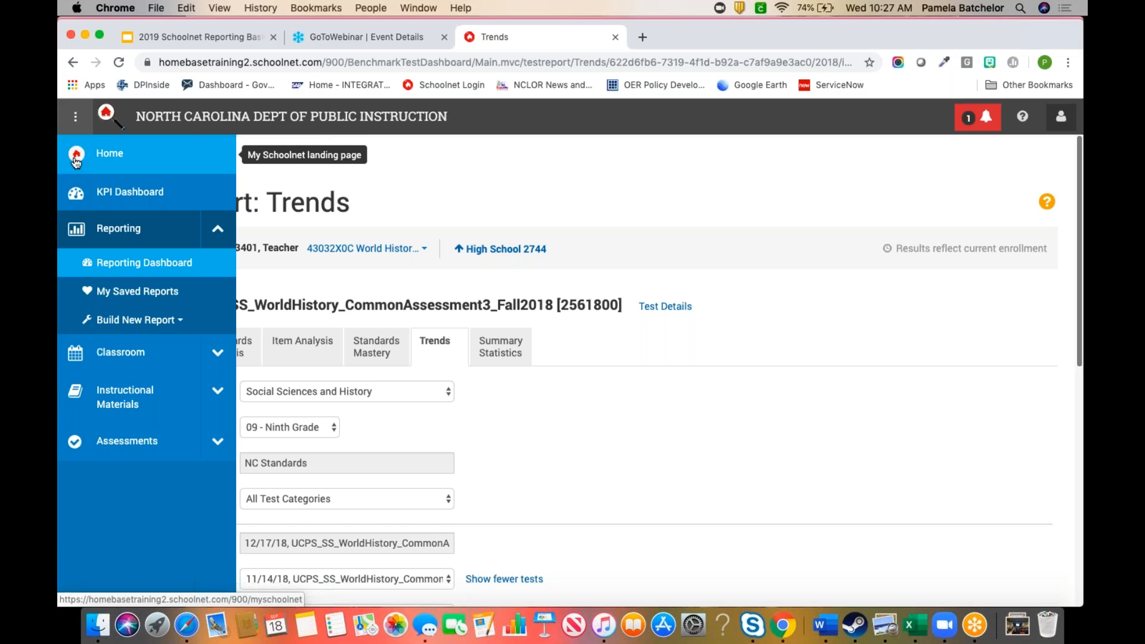
click(77, 158)
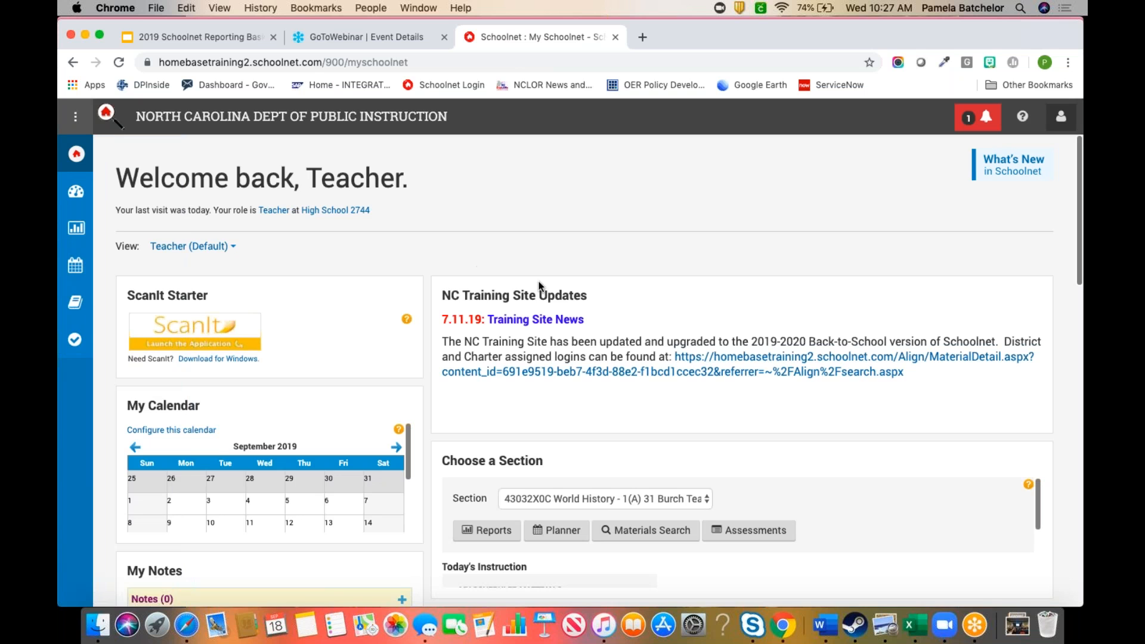
scroll(784, 417, down, 5)
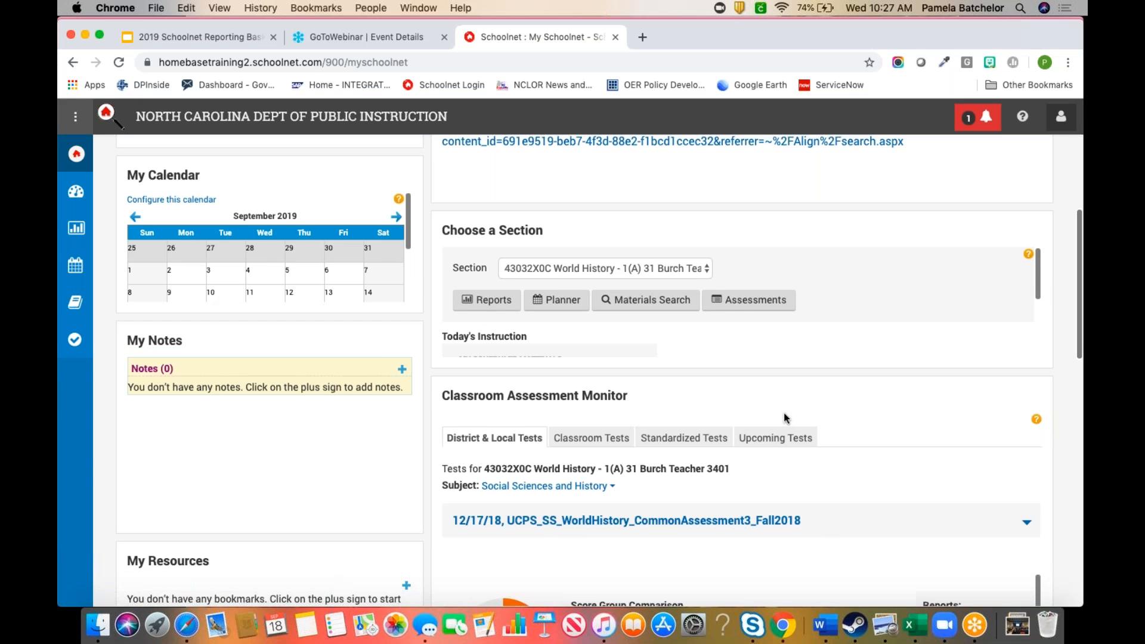
scroll(784, 414, down, 5)
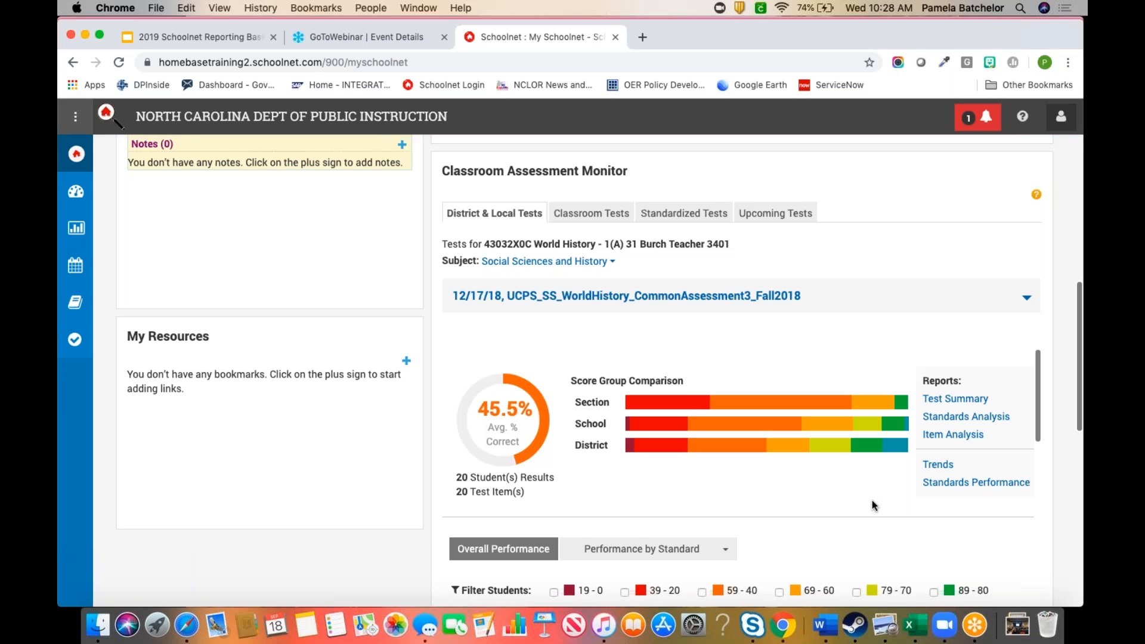
scroll(871, 500, down, 3)
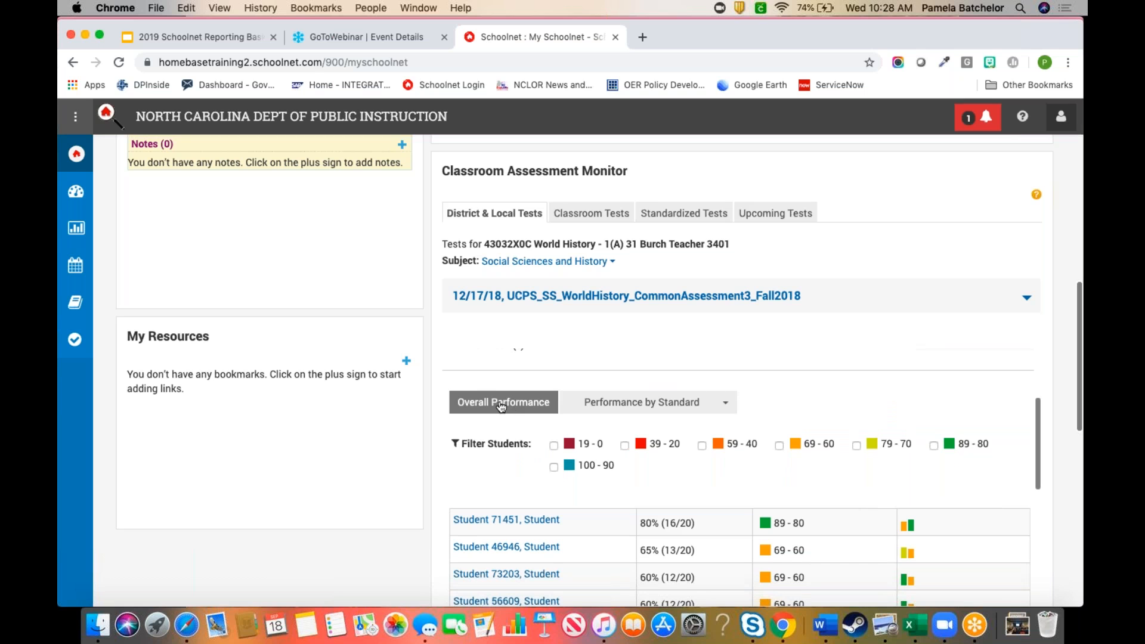
Show the performance for standard NCES.WH.H.7.1 in the Classroom Assessment Monitor and look through the student results.
click(592, 403)
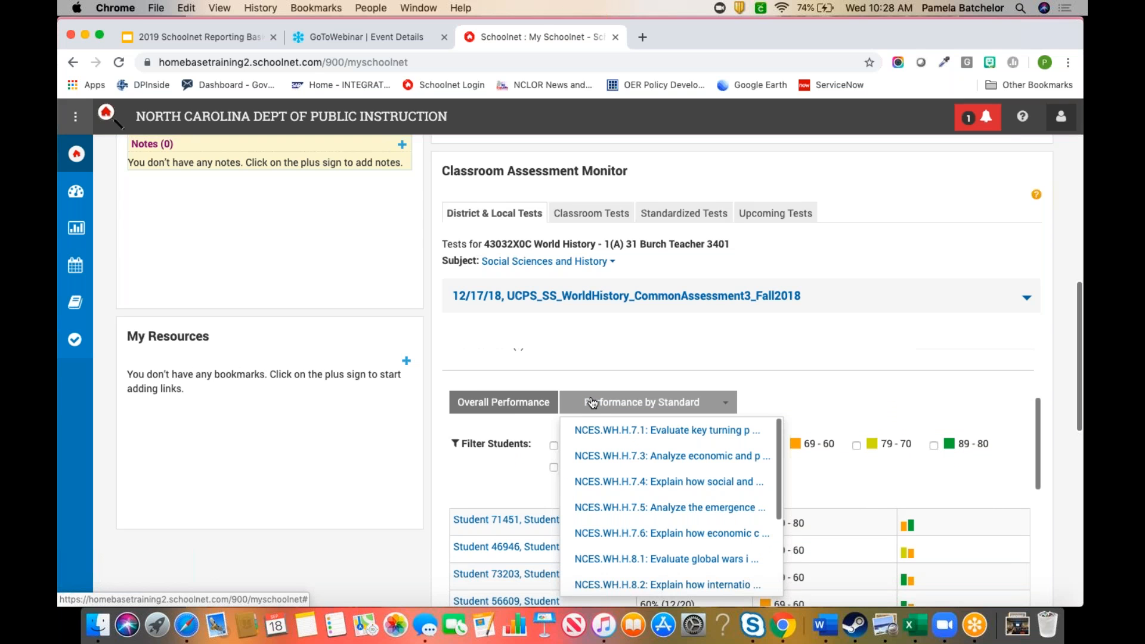
click(638, 430)
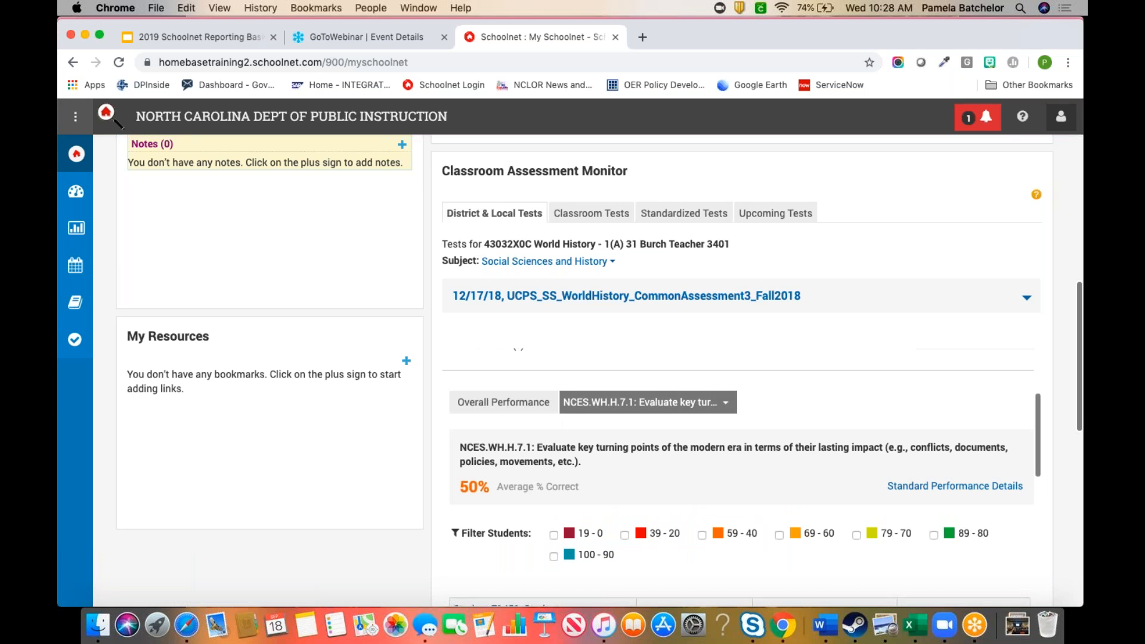
scroll(661, 416, down, 10)
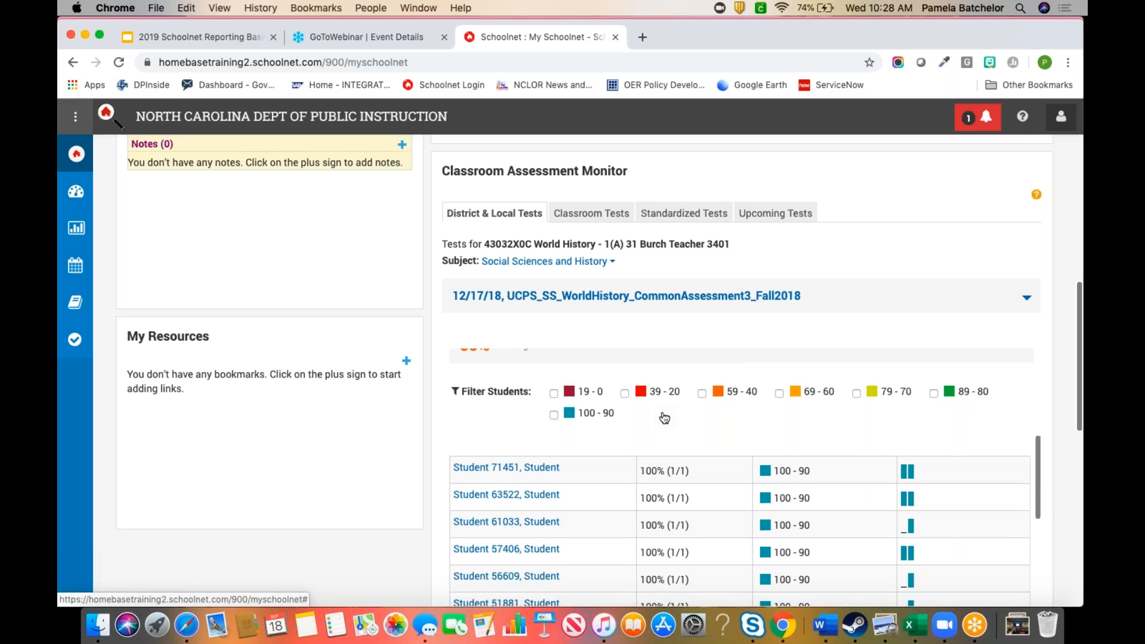
scroll(685, 553, up, 10)
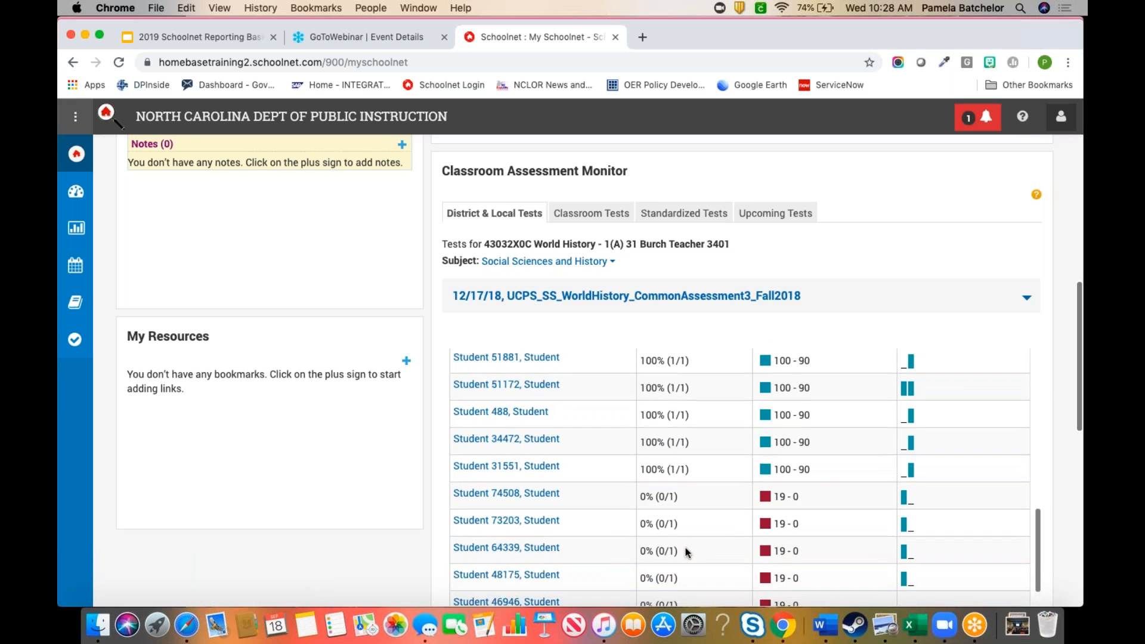
scroll(685, 551, down, 4)
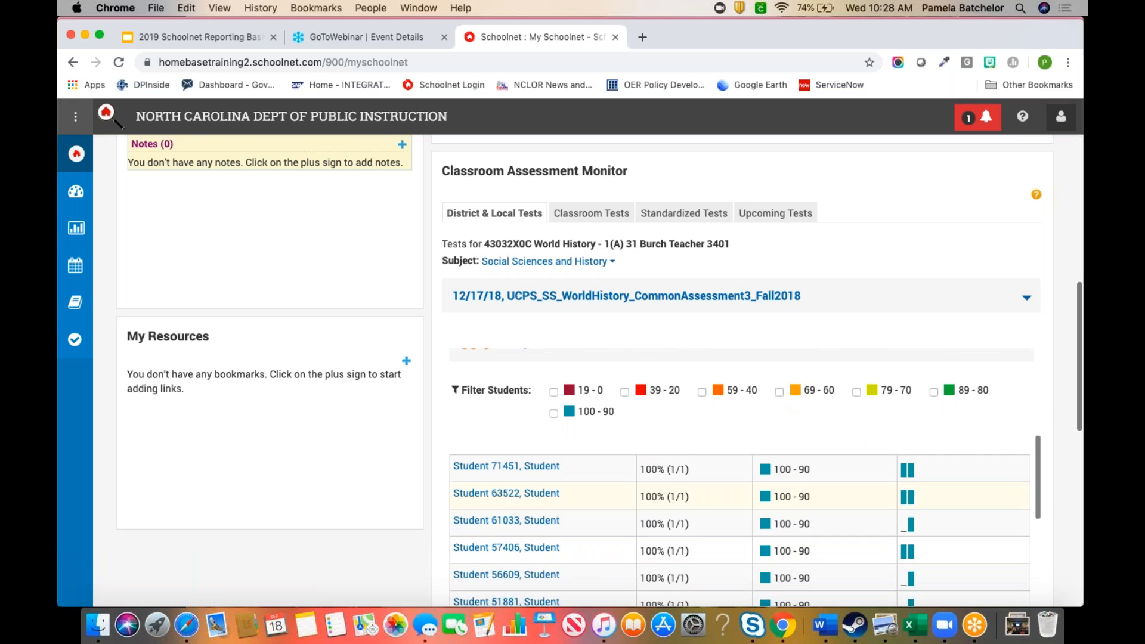
scroll(687, 456, up, 4)
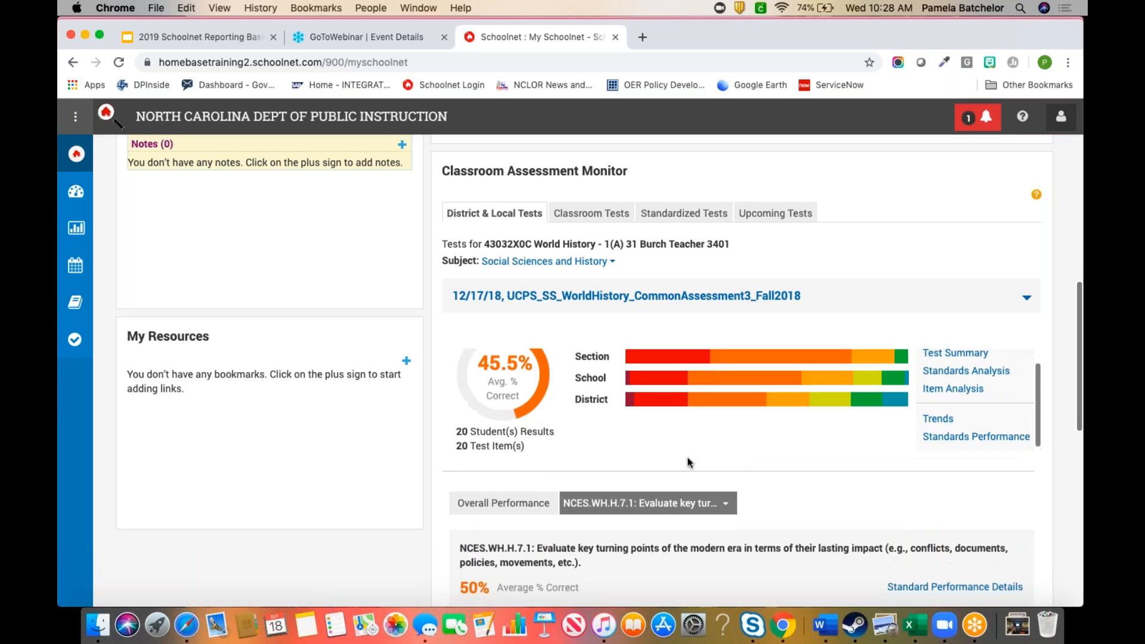
Switch the performance by standard to NCES.WH.H.7.3 and look over its average and student results.
click(676, 509)
click(674, 566)
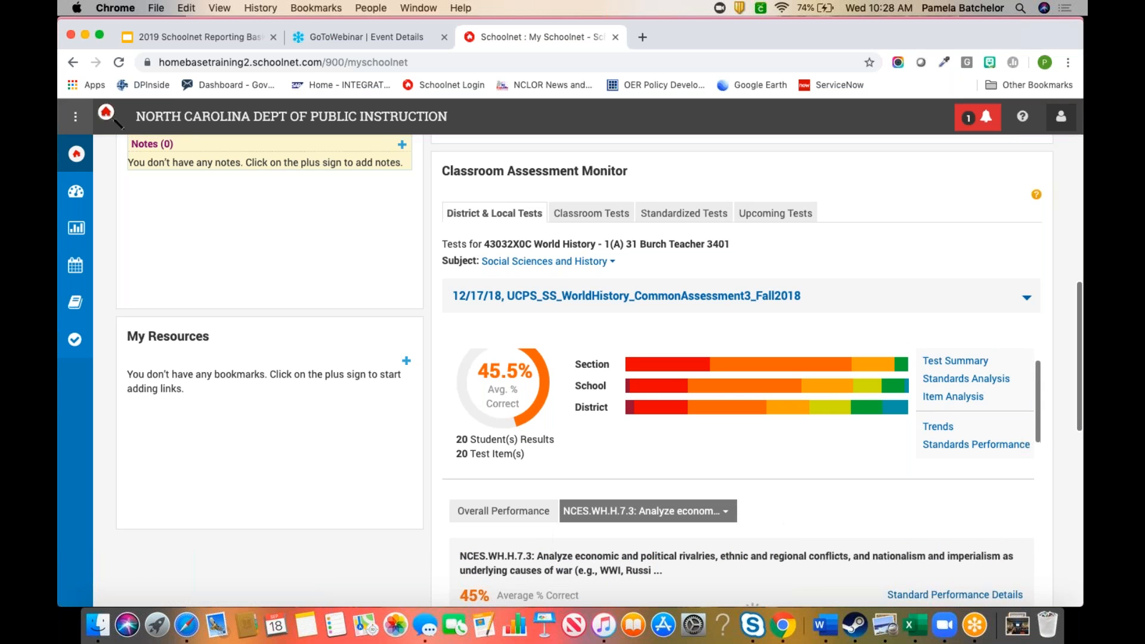
scroll(676, 535, down, 5)
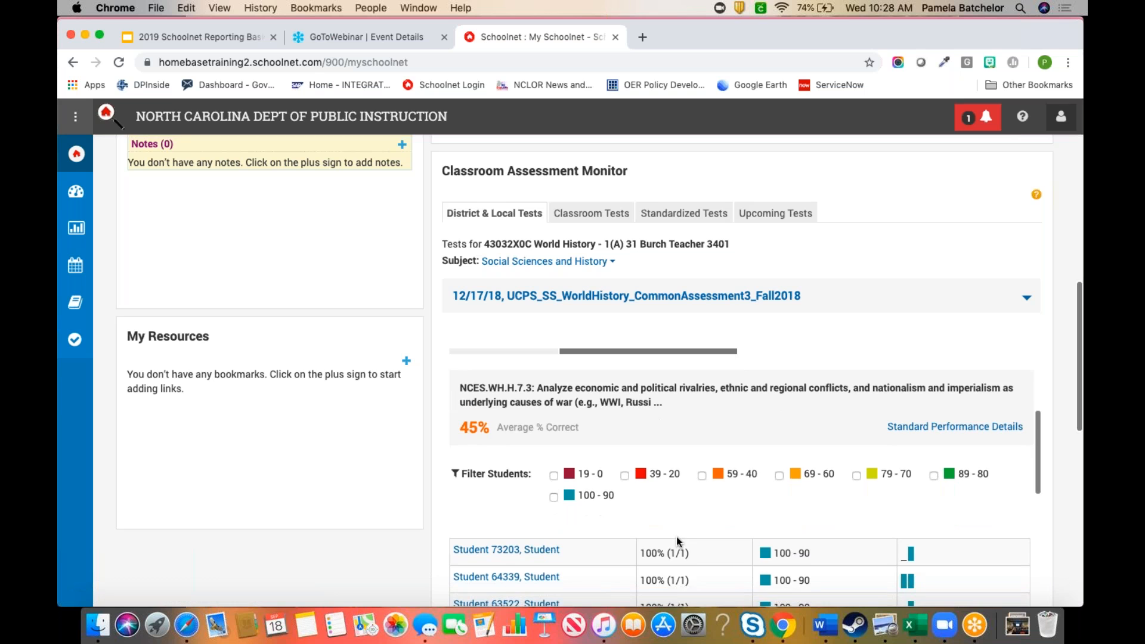
scroll(676, 535, up, 5)
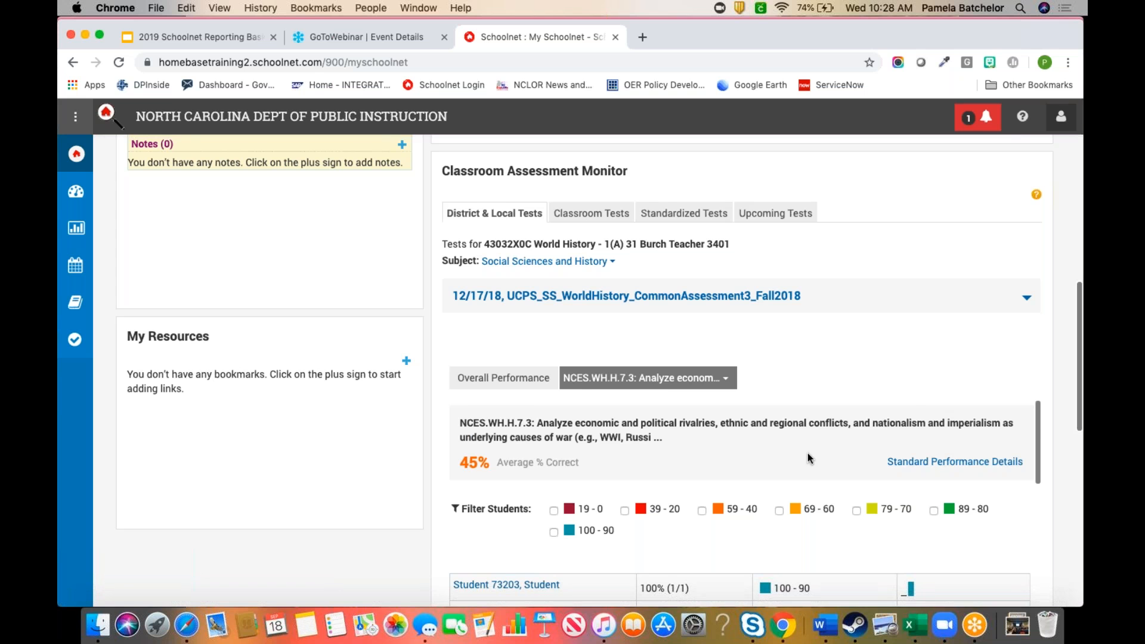
scroll(808, 452, up, 3)
scroll(808, 455, up, 3)
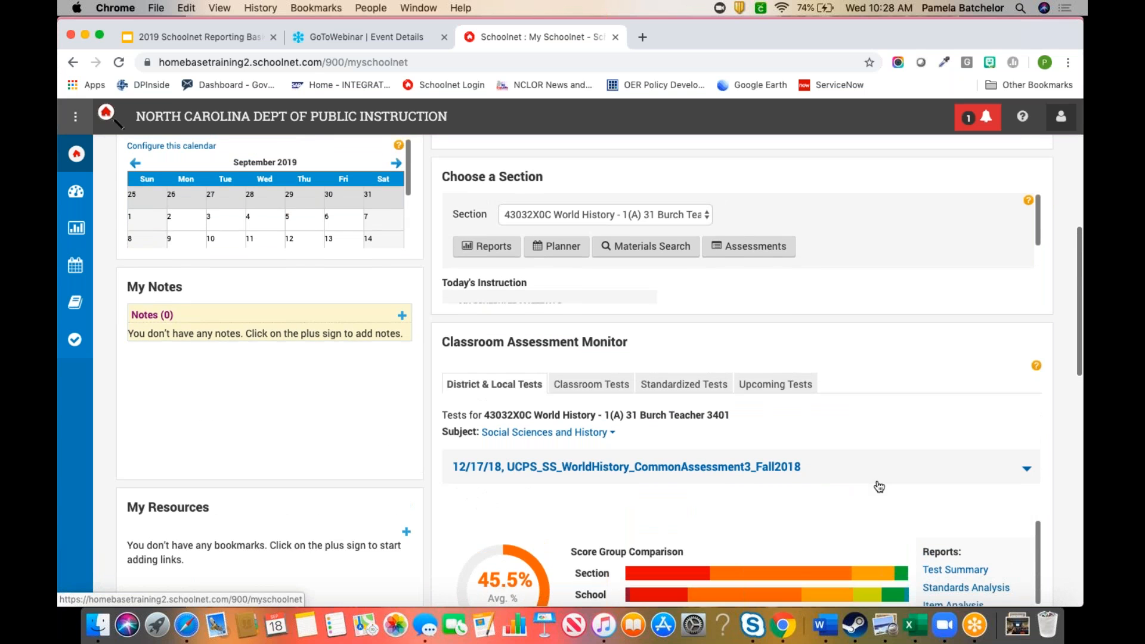
Go from the home page to the Reporting Dashboard and look over the World History benchmark test results.
scroll(870, 480, down, 4)
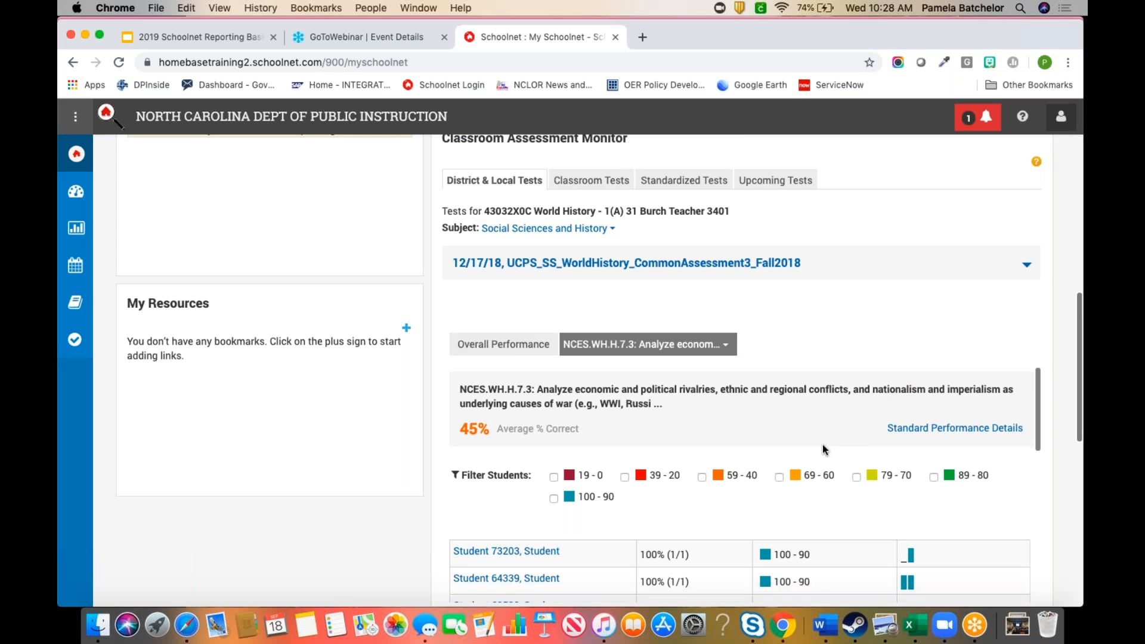
scroll(822, 448, up, 10)
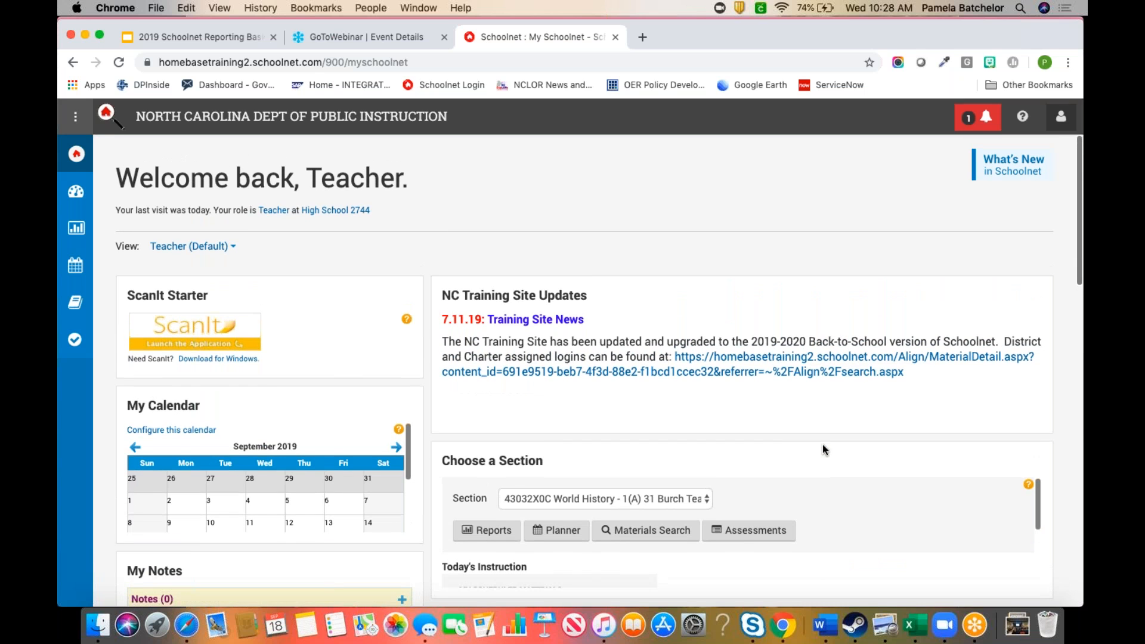
mouse_move(86, 213)
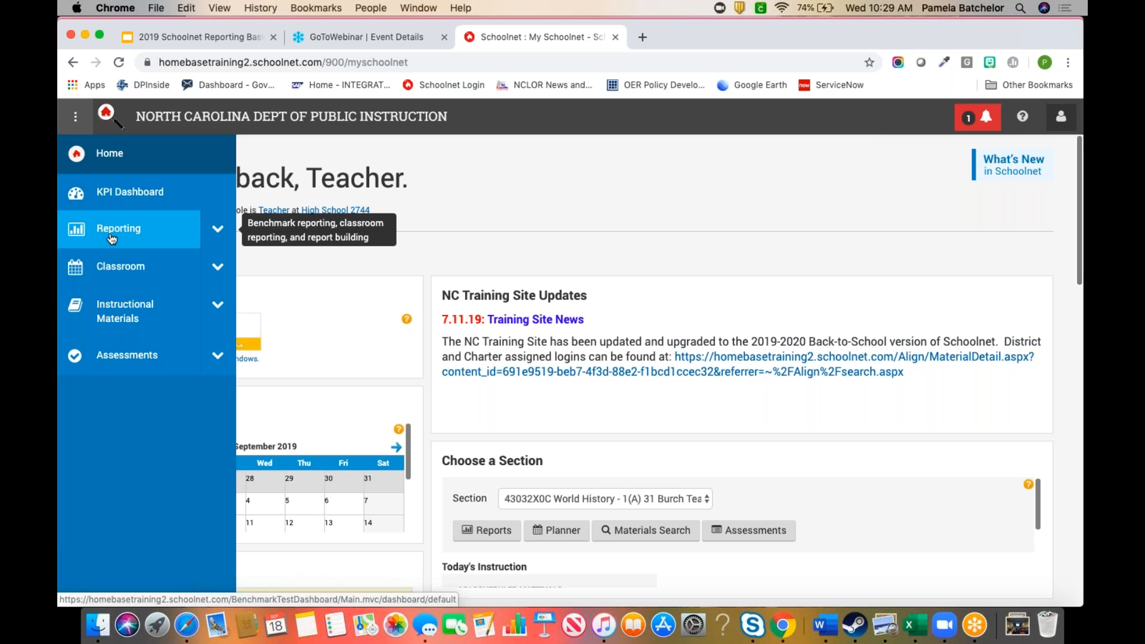
click(208, 245)
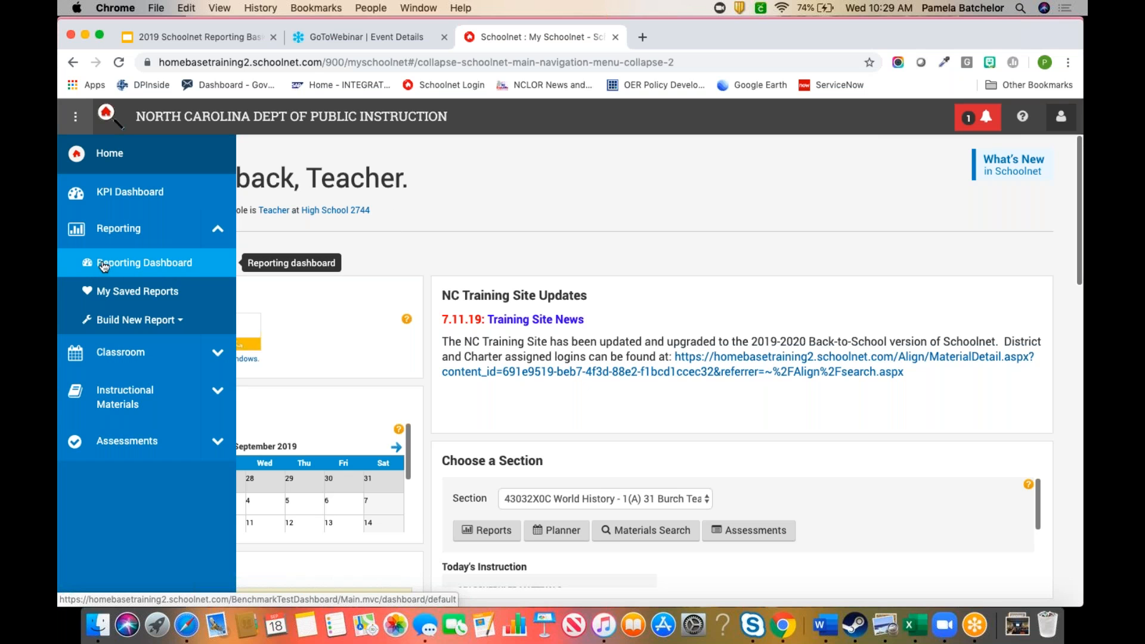
click(111, 266)
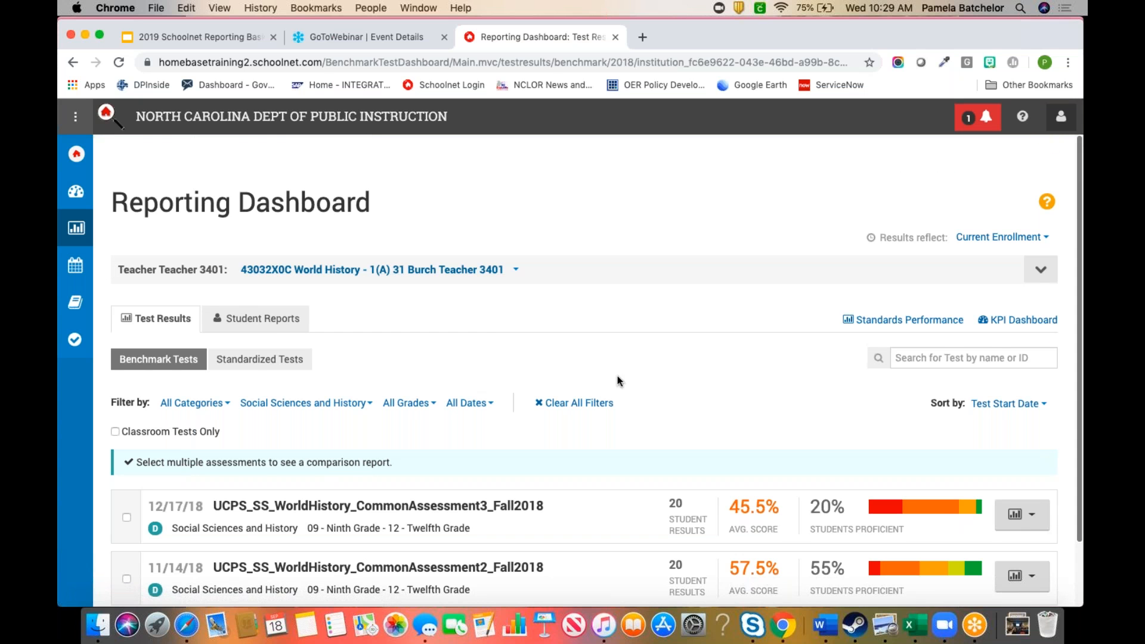
scroll(596, 418, down, 3)
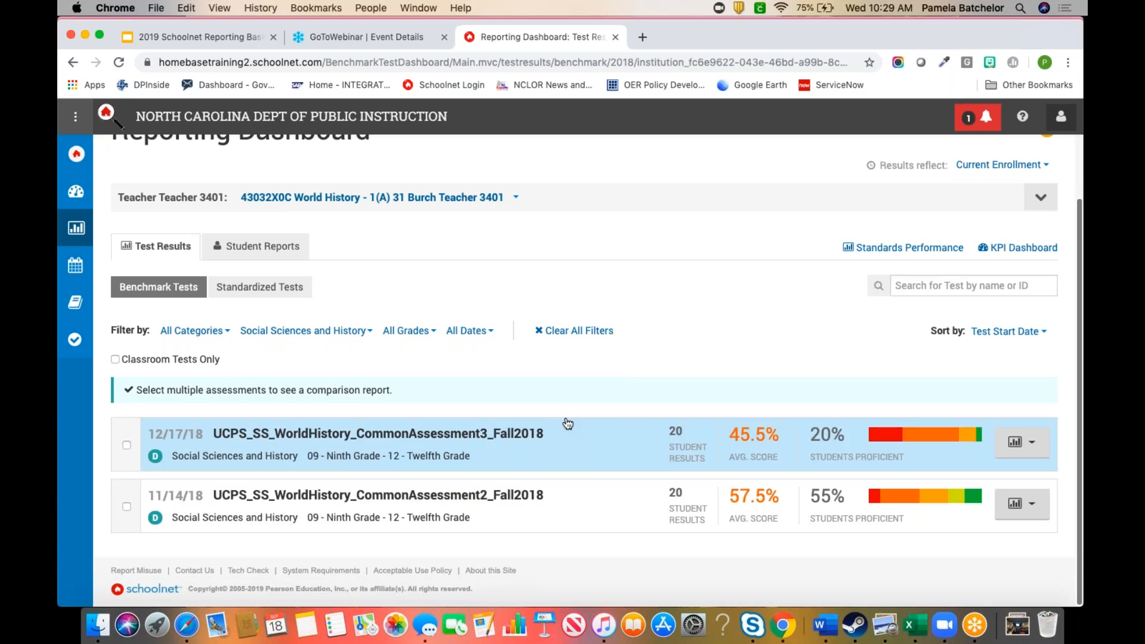
scroll(676, 441, up, 3)
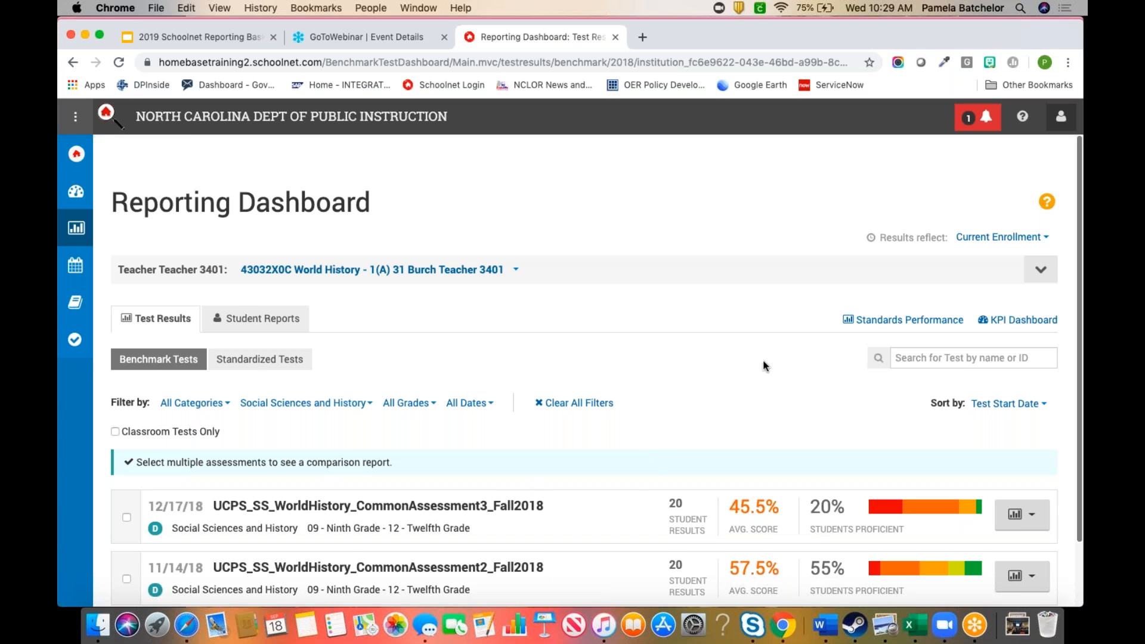
Switch the dashboard results to the 2017-2018 school year and look through the listed benchmark tests.
click(989, 238)
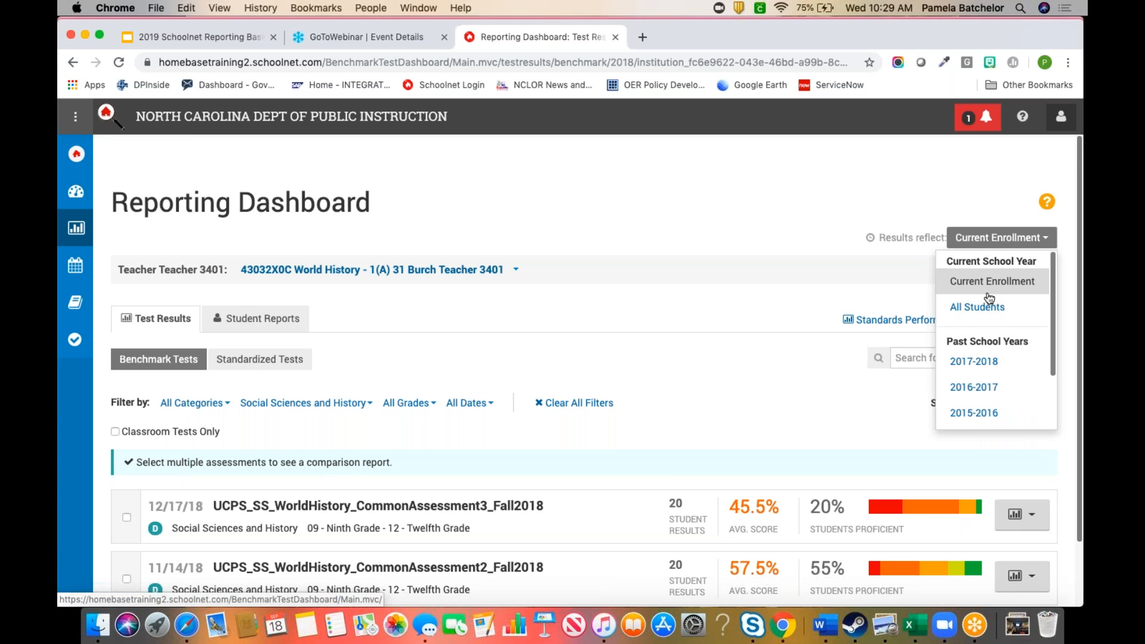
scroll(1000, 376, down, 2)
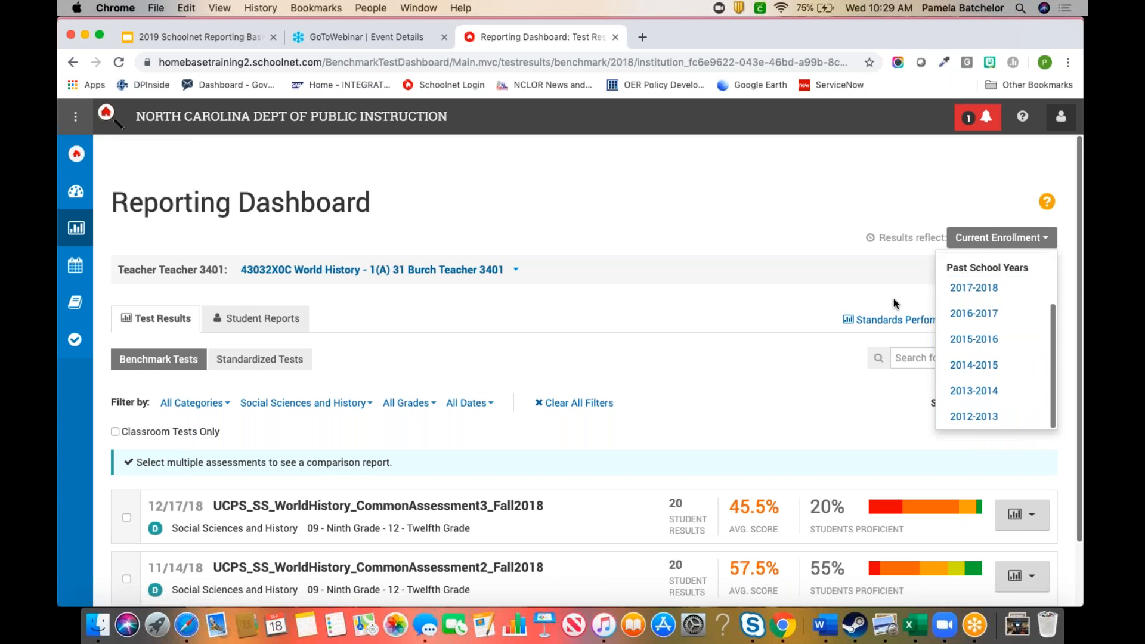
scroll(996, 310, up, 2)
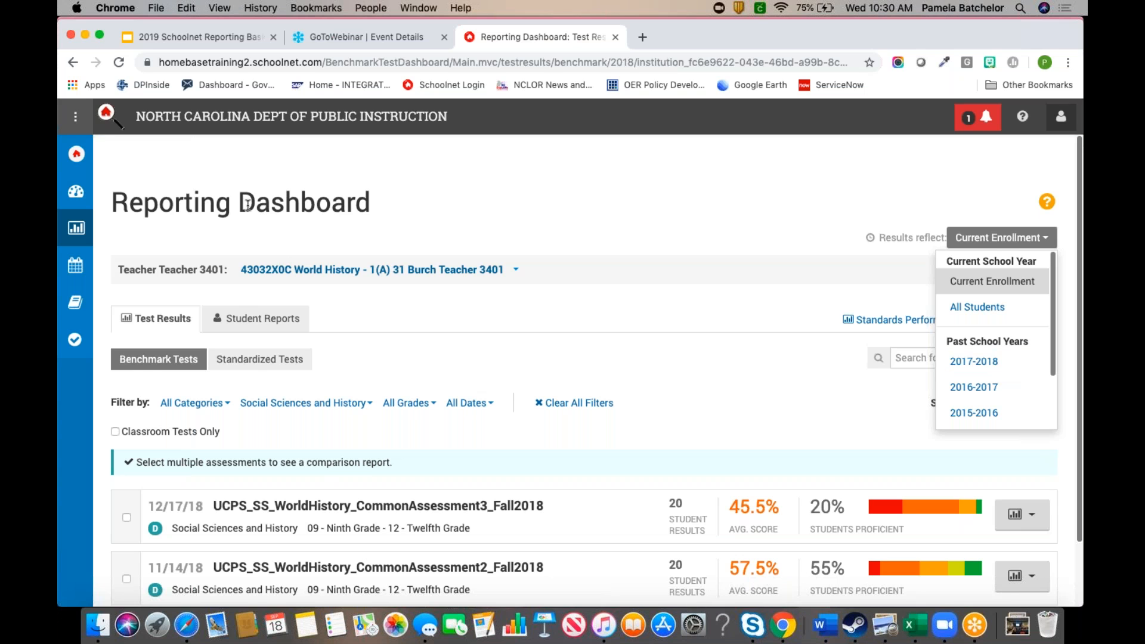
click(985, 362)
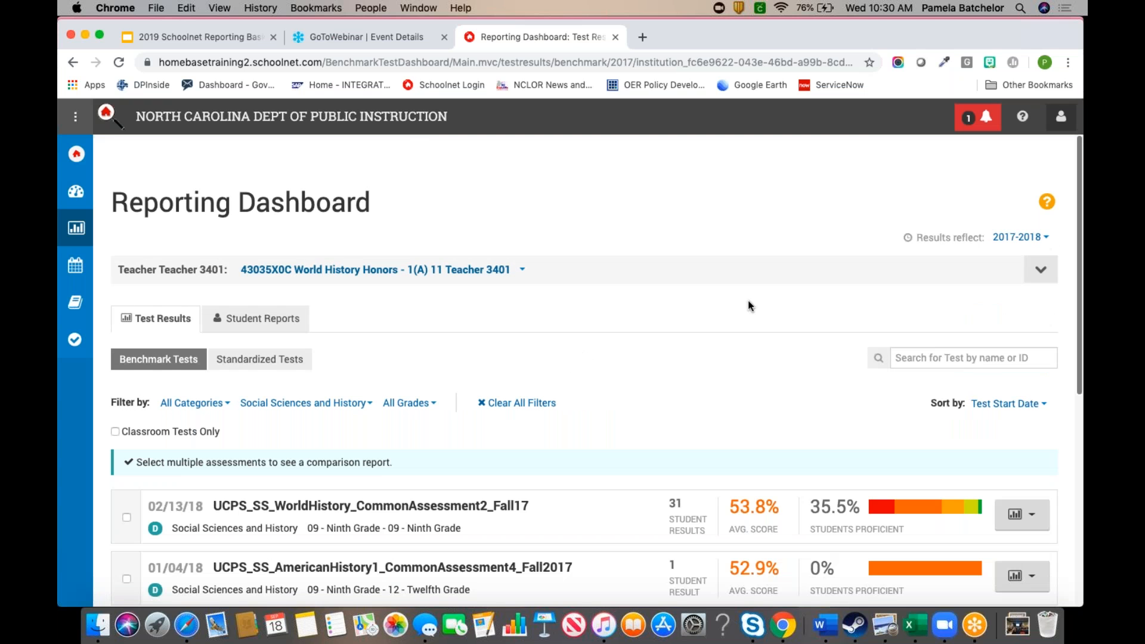
scroll(720, 373, down, 10)
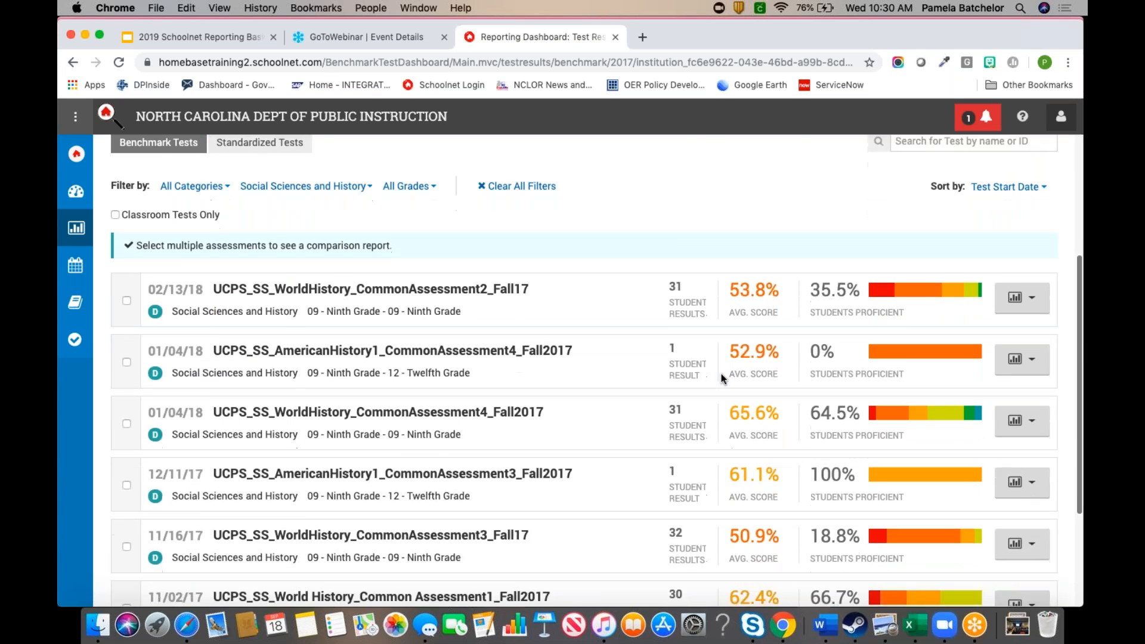
scroll(635, 442, up, 3)
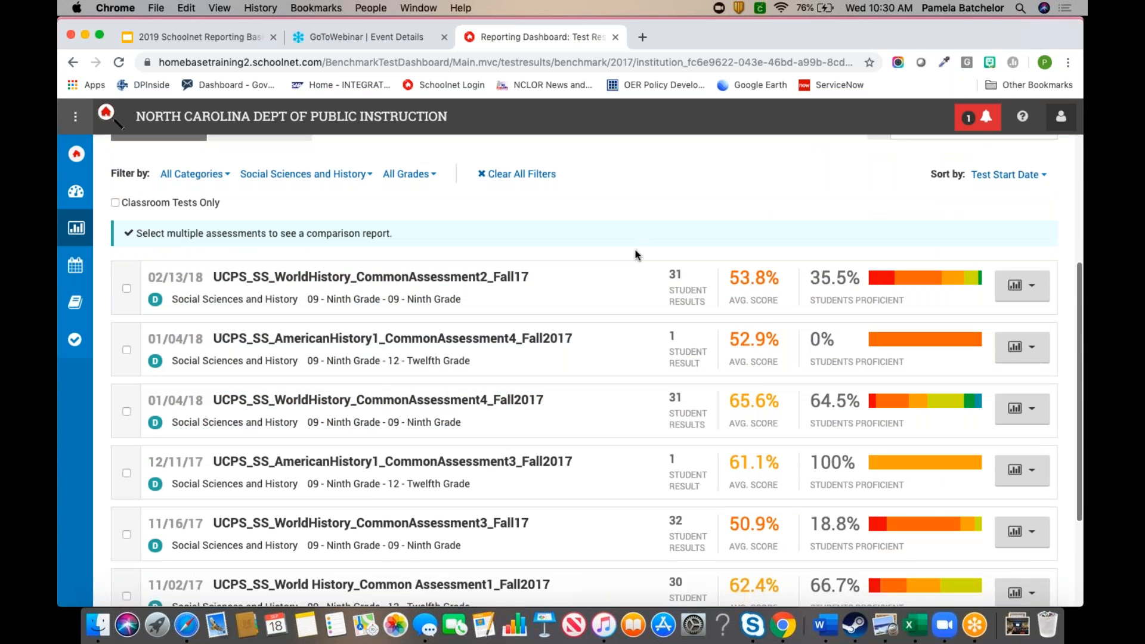
scroll(647, 463, down, 3)
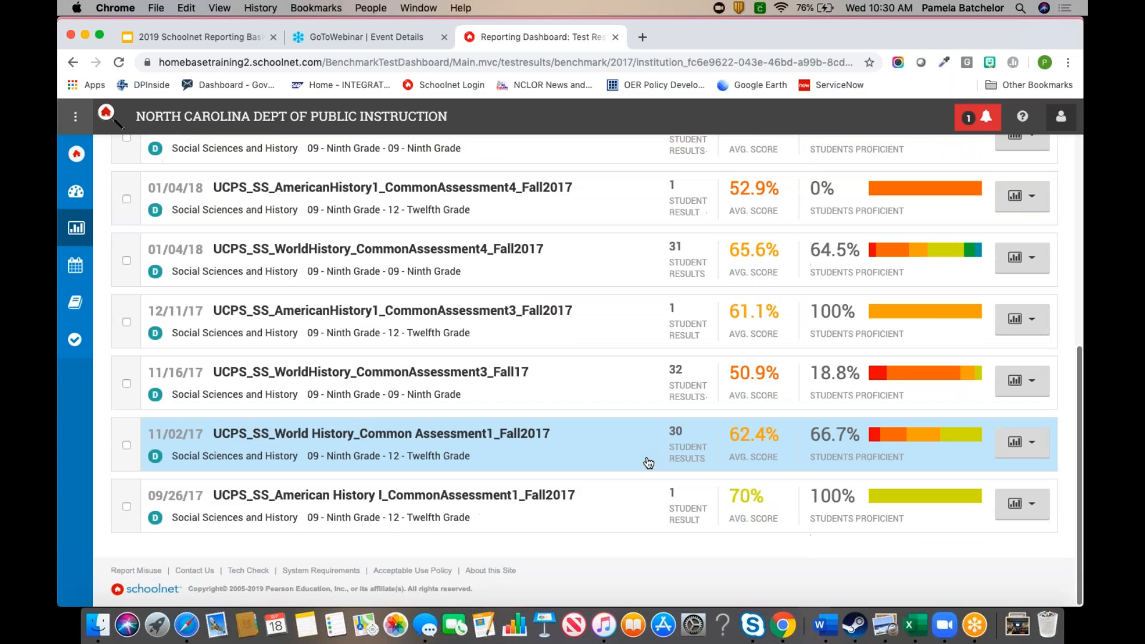
scroll(648, 463, up, 5)
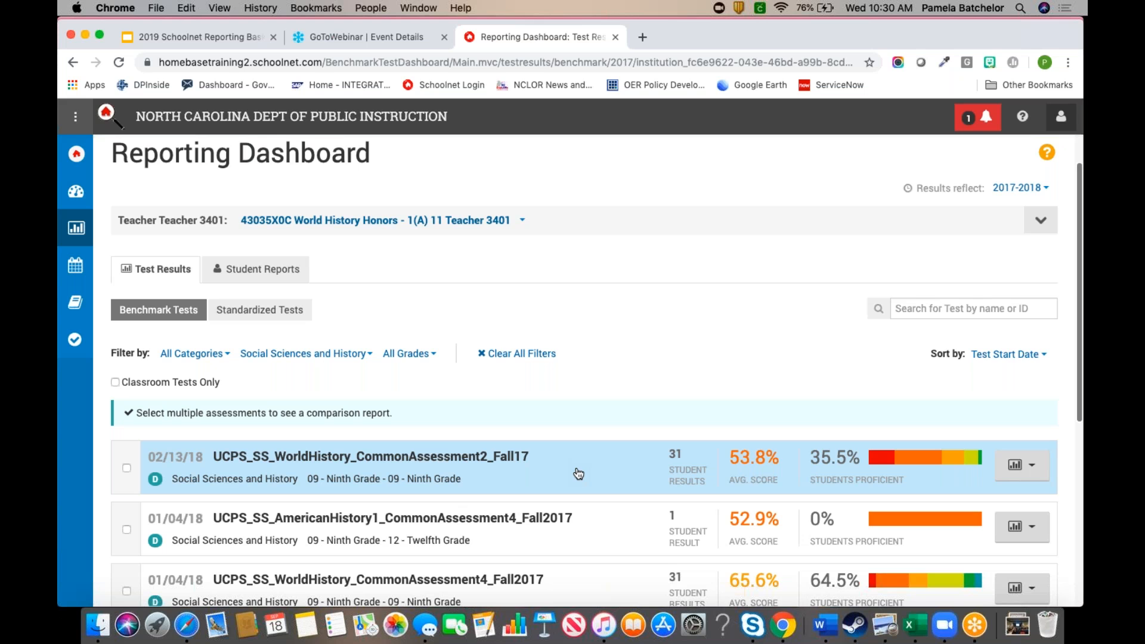
Select the World History Common Assessments 2, 4, 3 and 1 from fall 2017 and open their assessment comparison.
click(126, 469)
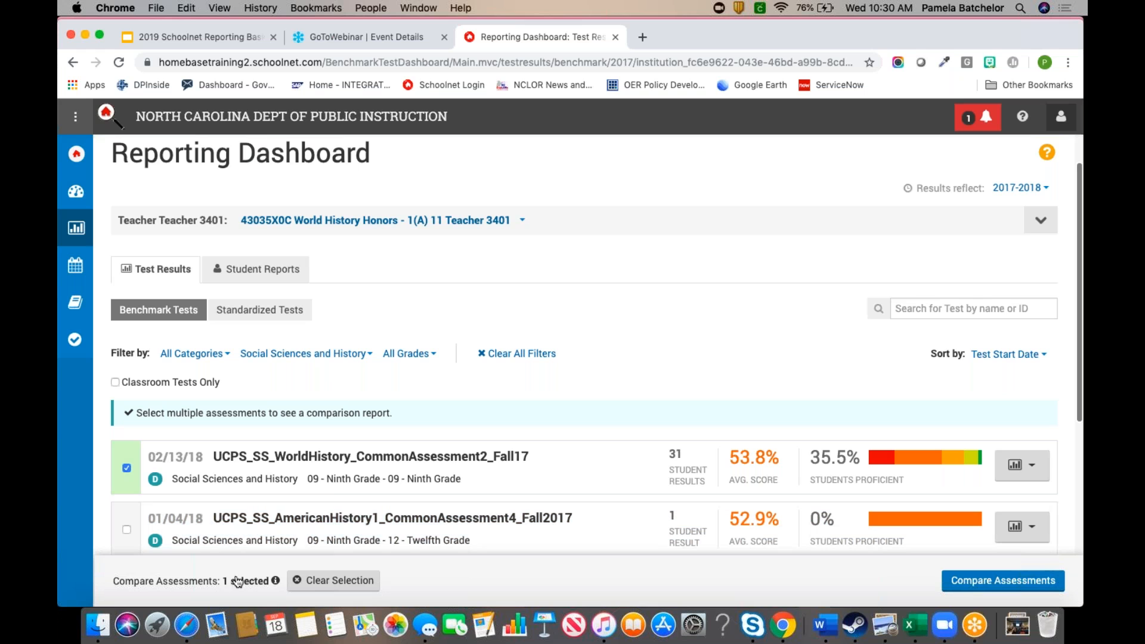
mouse_move(281, 578)
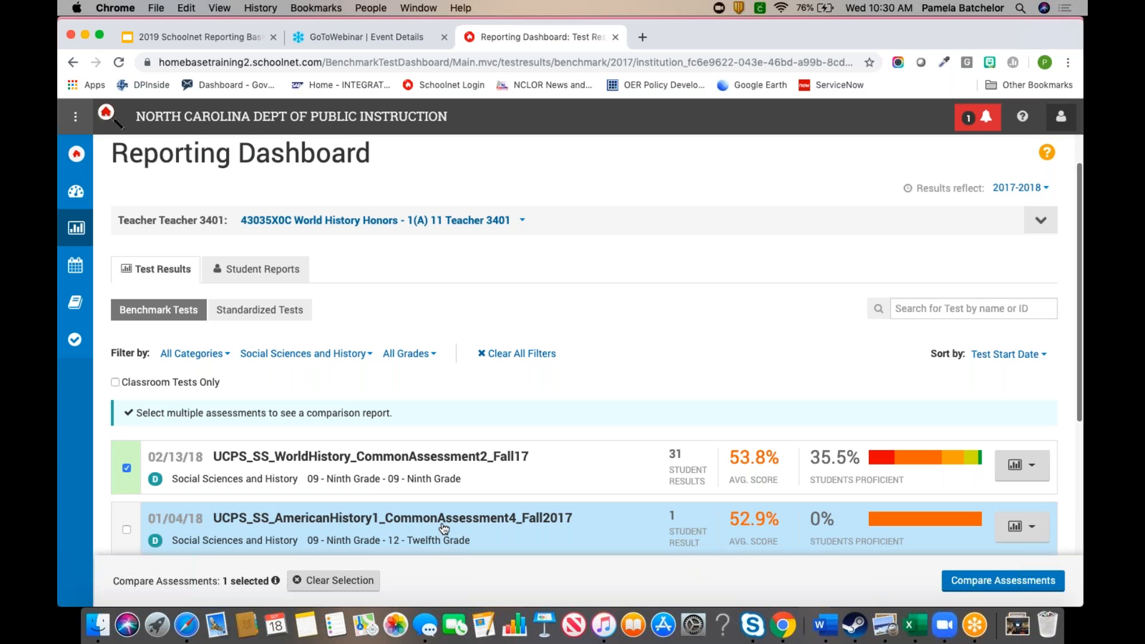
scroll(233, 426, down, 3)
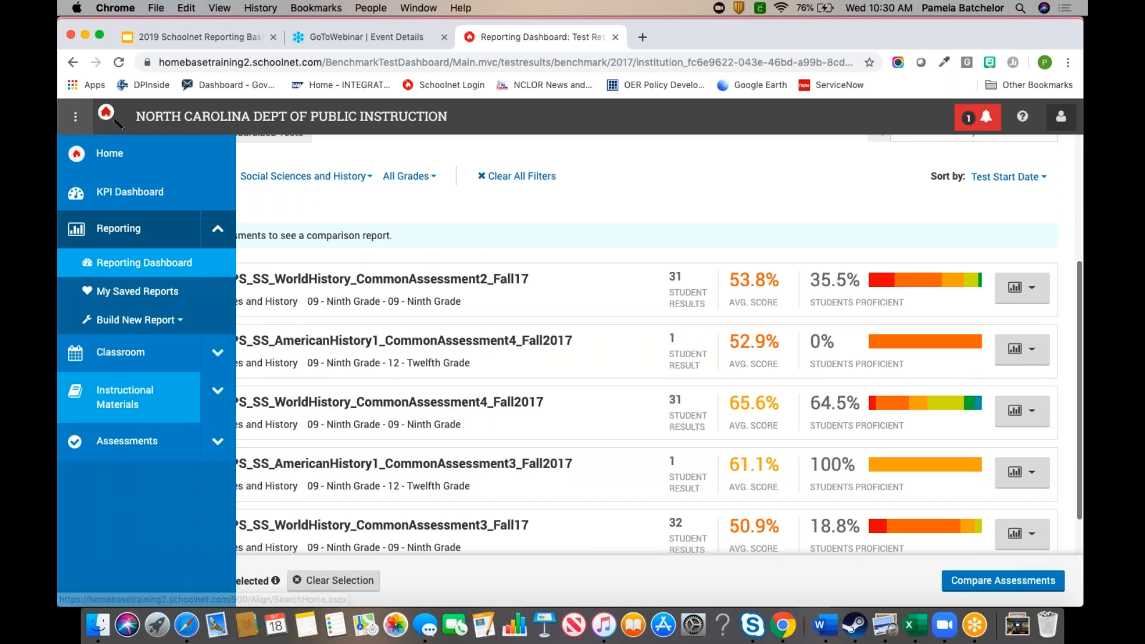
click(125, 415)
scroll(124, 418, down, 3)
click(126, 383)
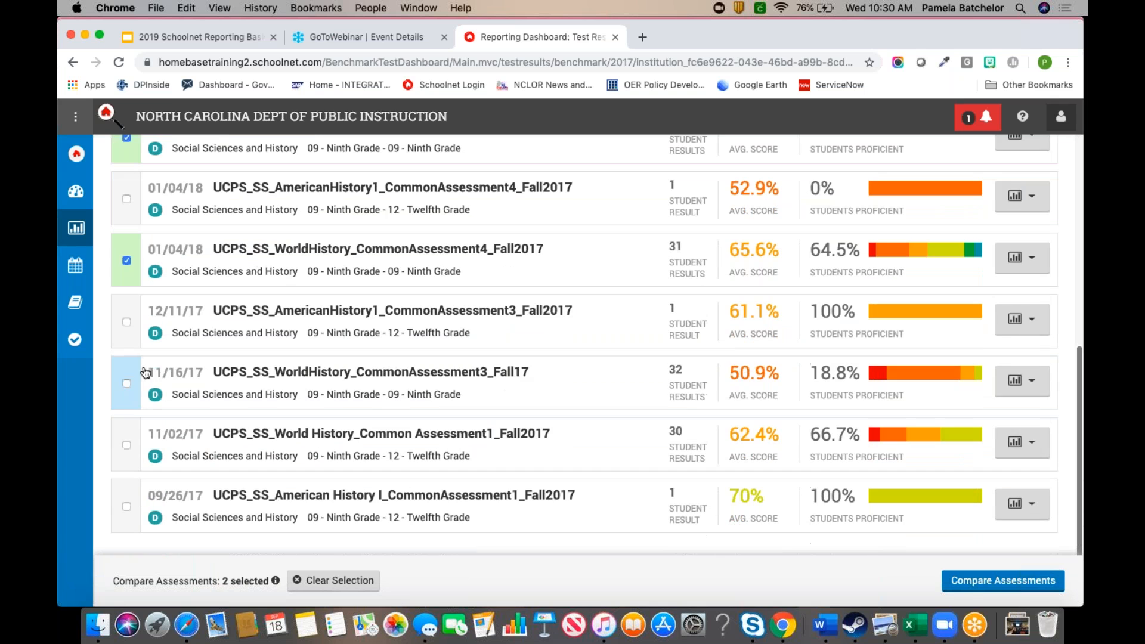
click(129, 446)
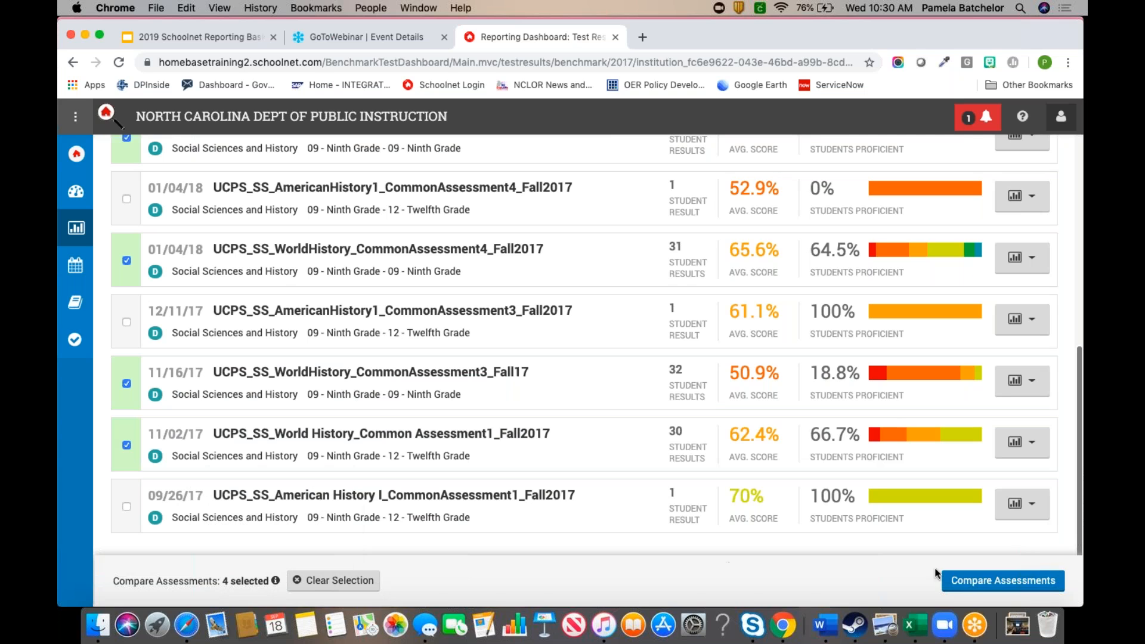
click(1000, 583)
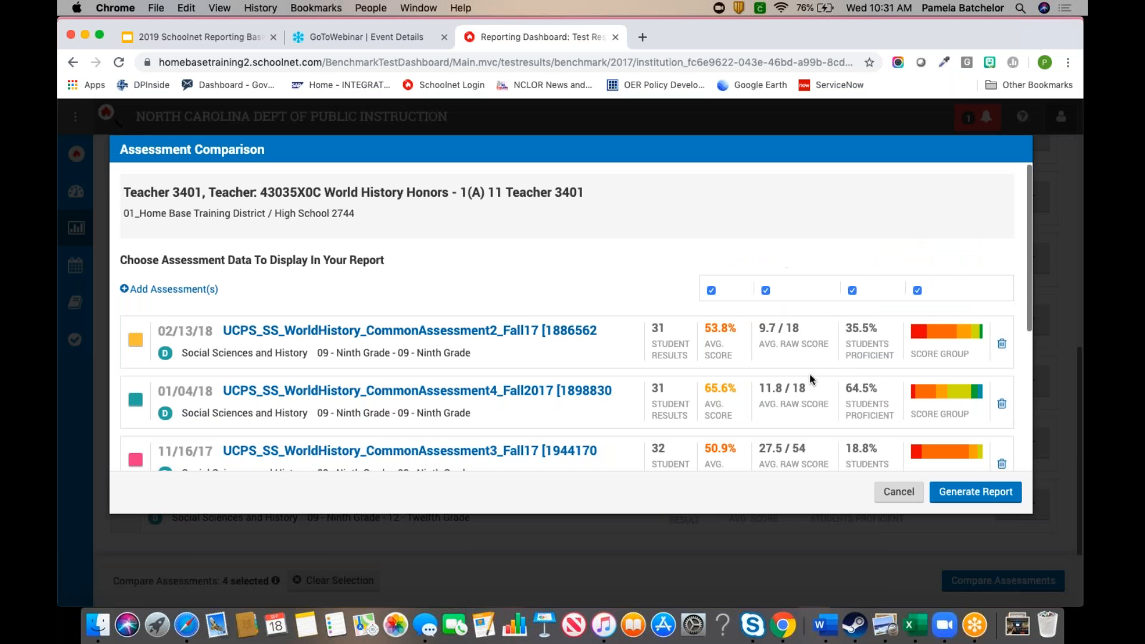
Exclude average raw score, students proficient and score group from the comparison report, and turn off Show Student Name.
click(765, 291)
click(852, 291)
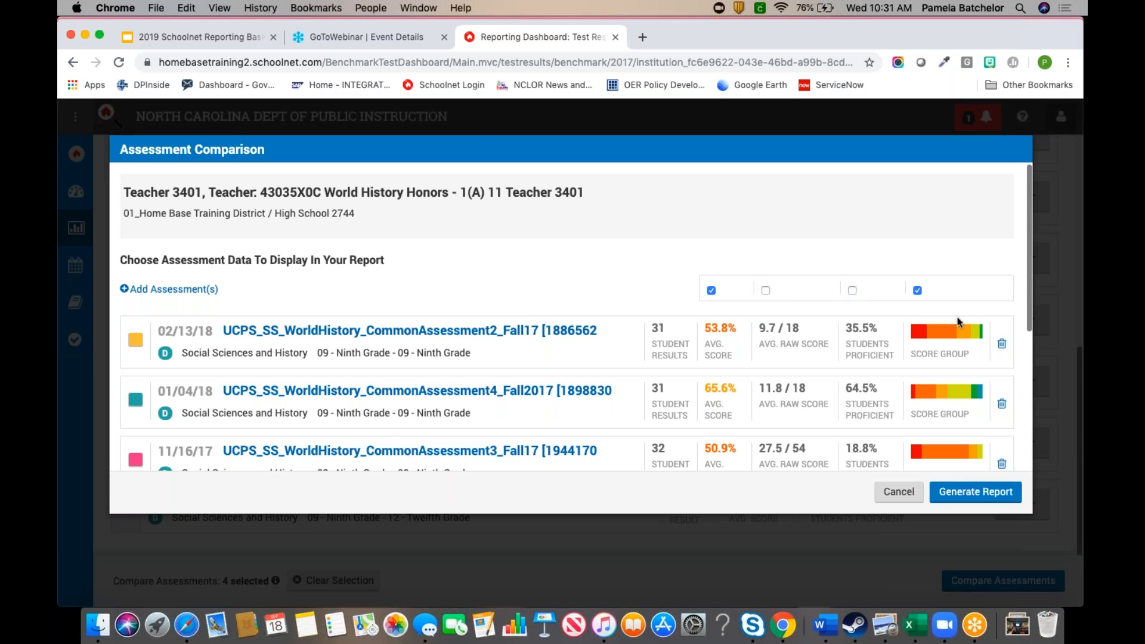
click(917, 291)
scroll(730, 412, down, 5)
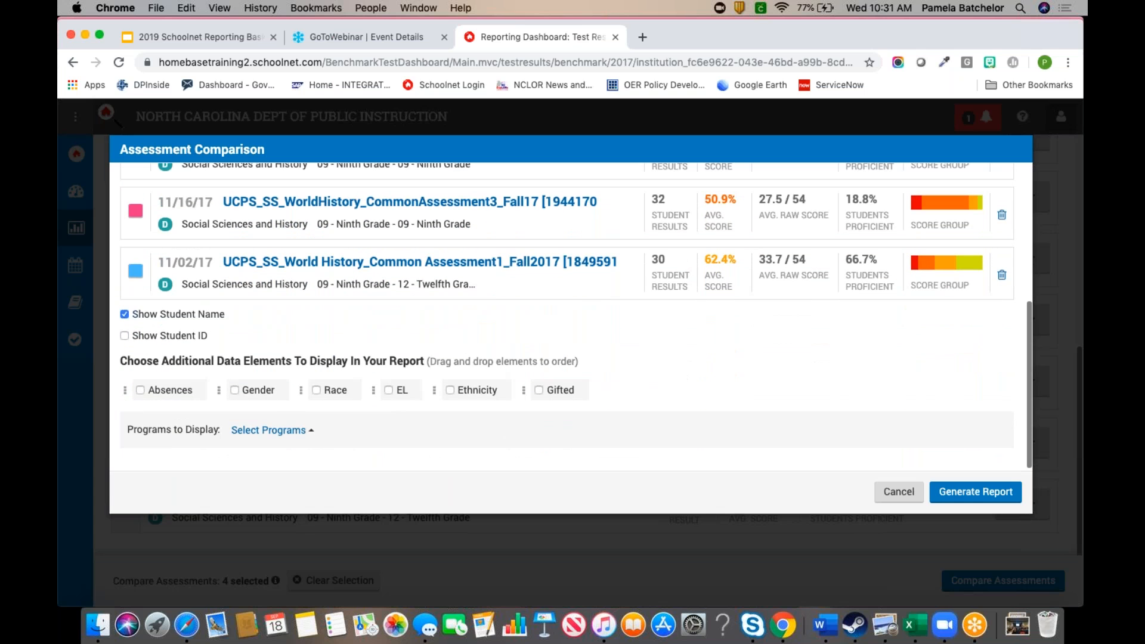
click(125, 315)
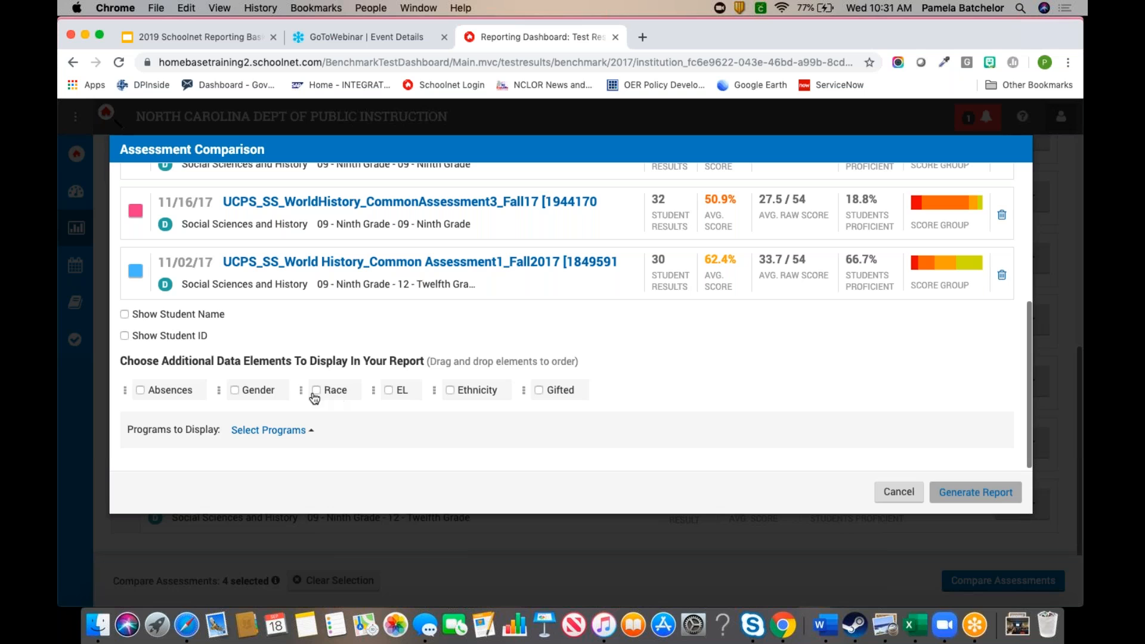
Add Gender, Race, EL and Gifted as additional data elements in the comparison report.
click(235, 393)
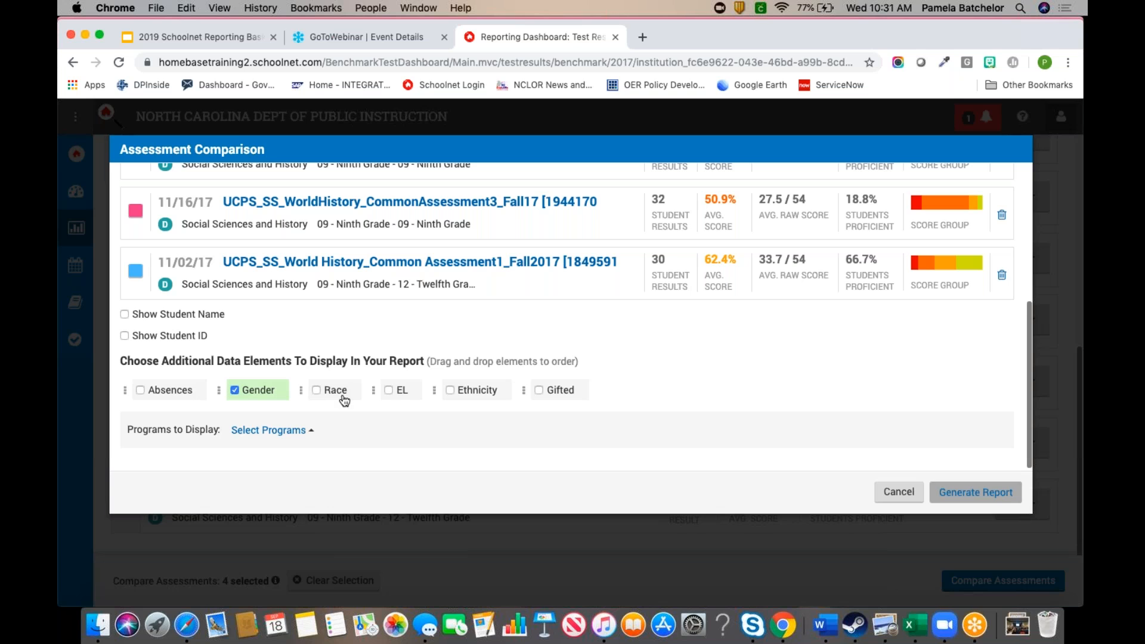
click(317, 392)
click(390, 391)
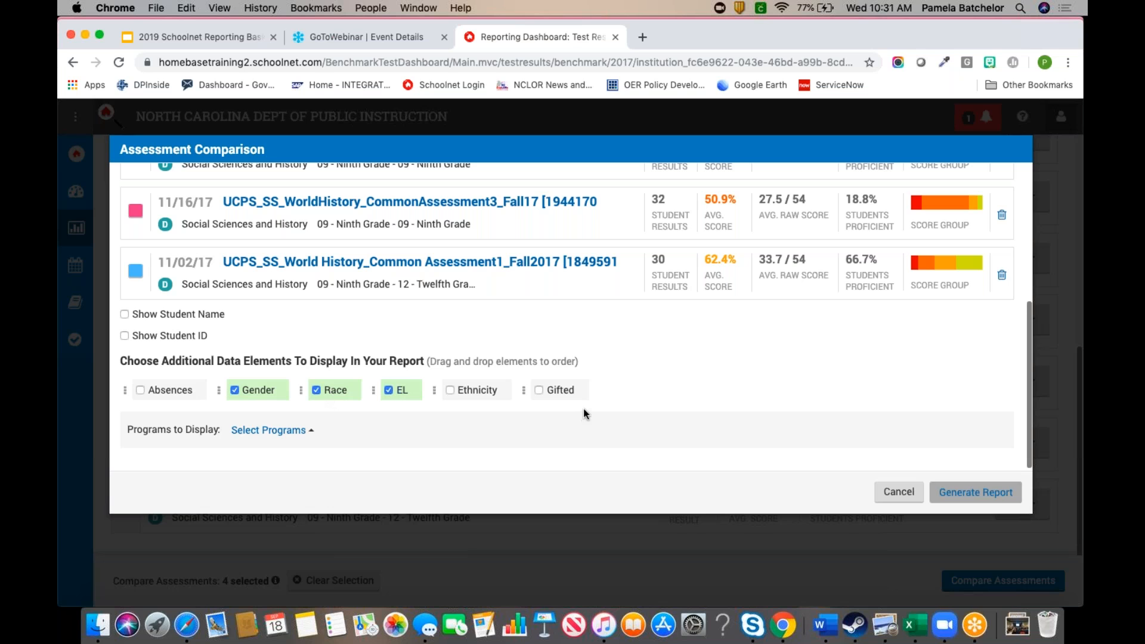
click(538, 391)
Include the AIG and English Learners programs in the comparison report and recheck the program selection.
click(284, 433)
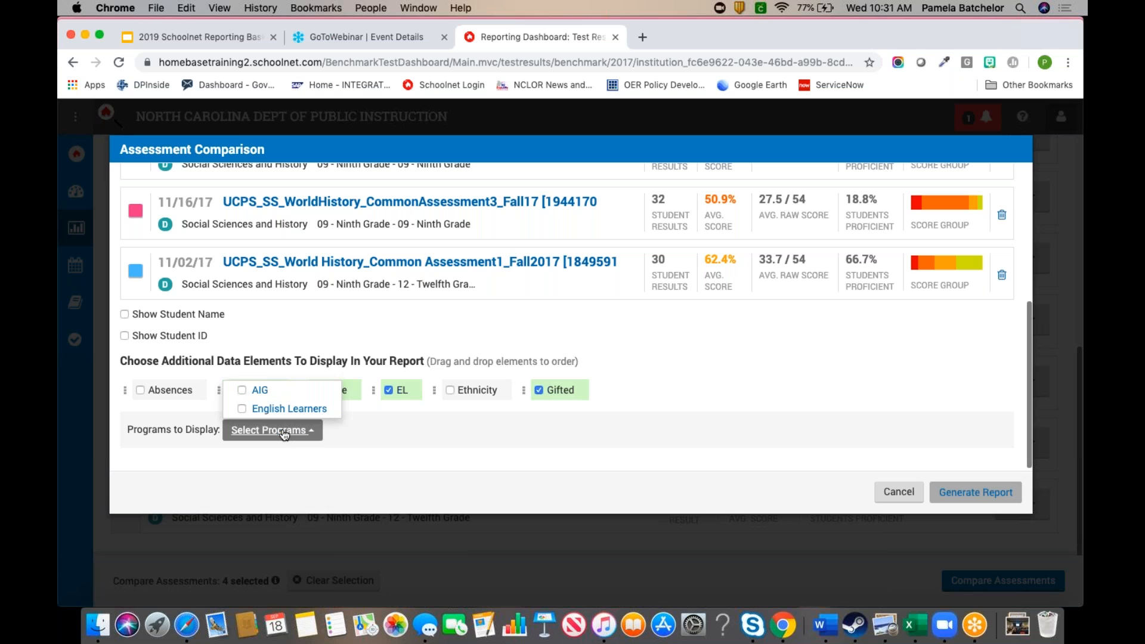
click(241, 390)
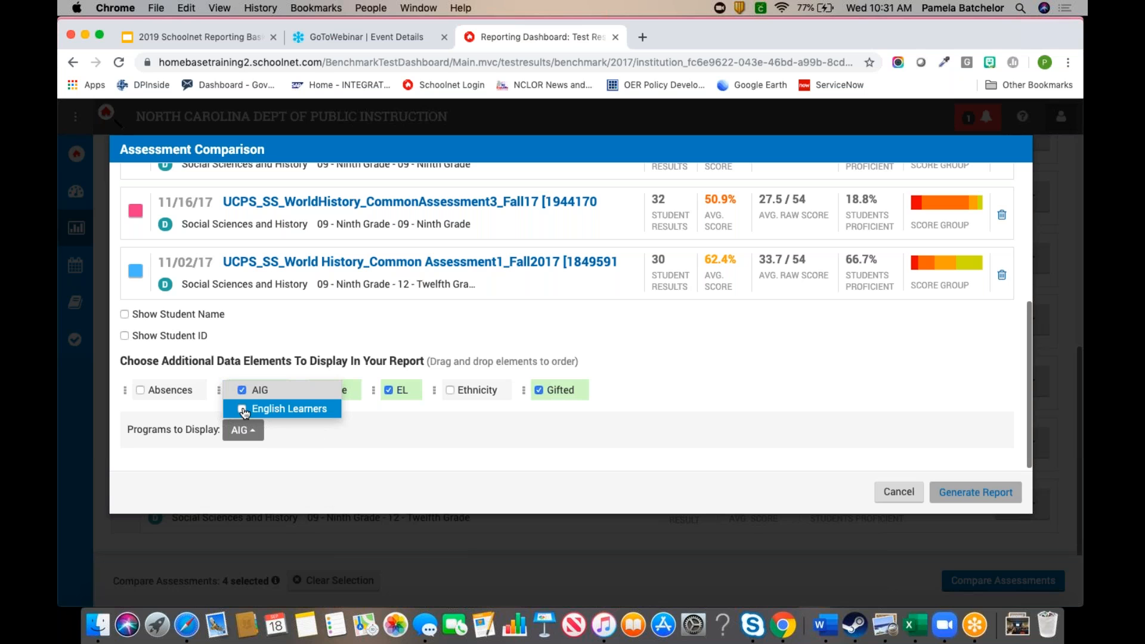
click(243, 410)
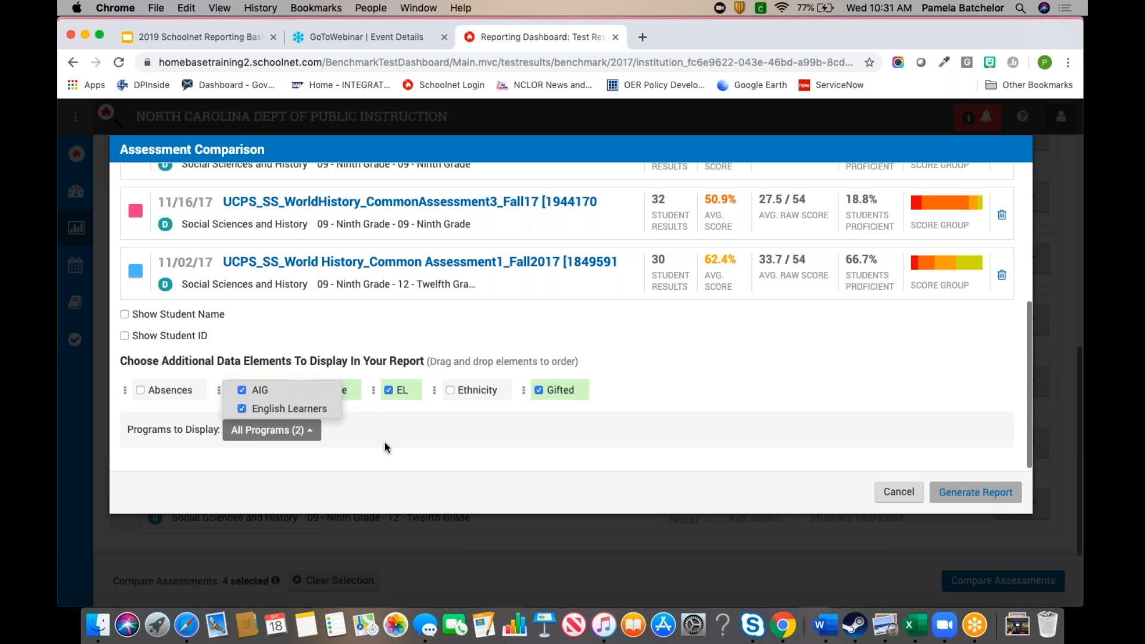
click(599, 402)
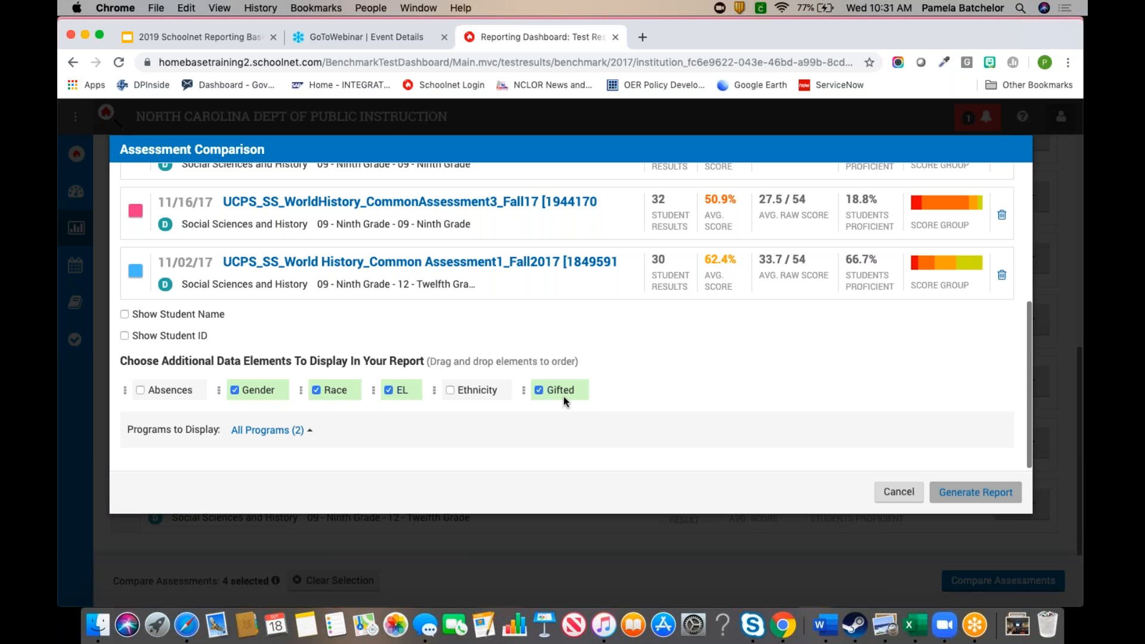
click(286, 430)
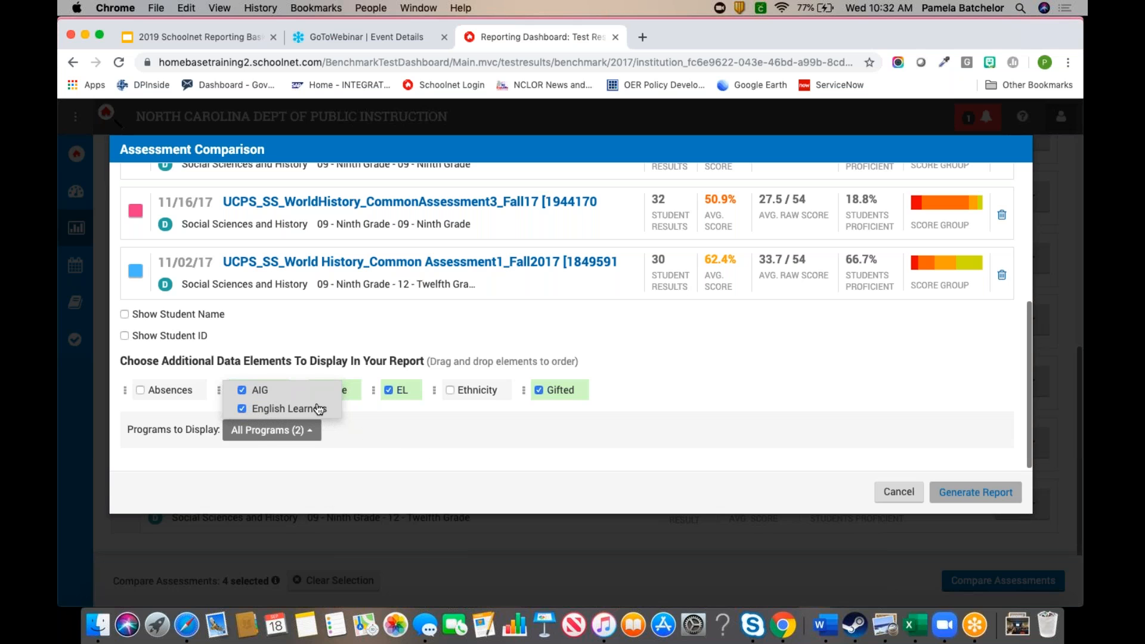
click(460, 438)
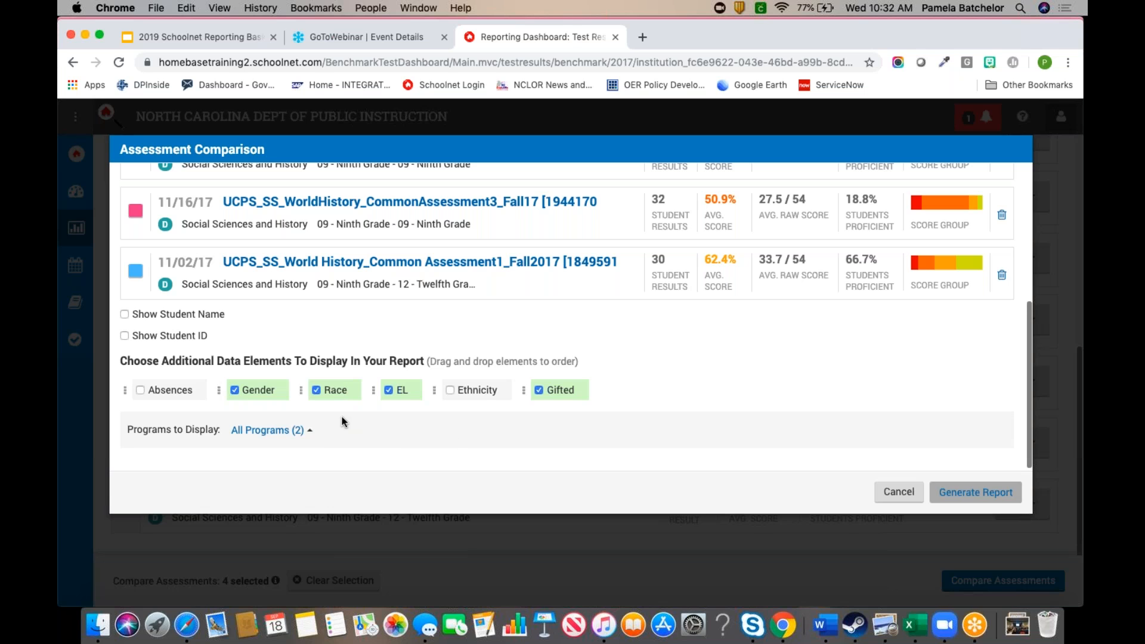
Add Absences to the additional data elements and look over the report options.
click(142, 391)
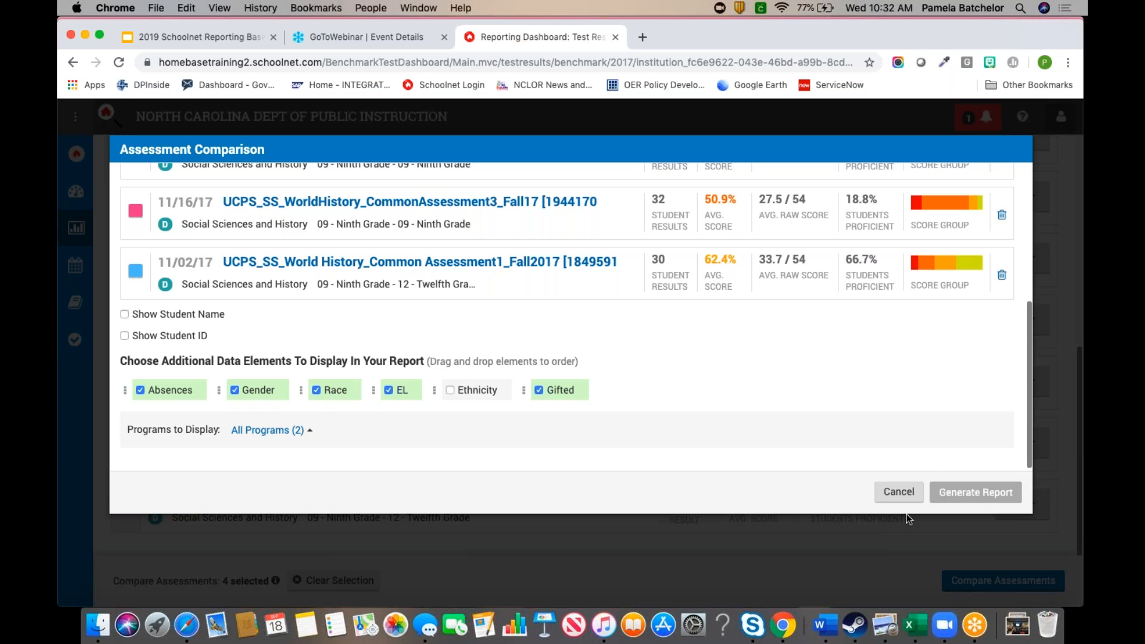
scroll(940, 430, down, 1)
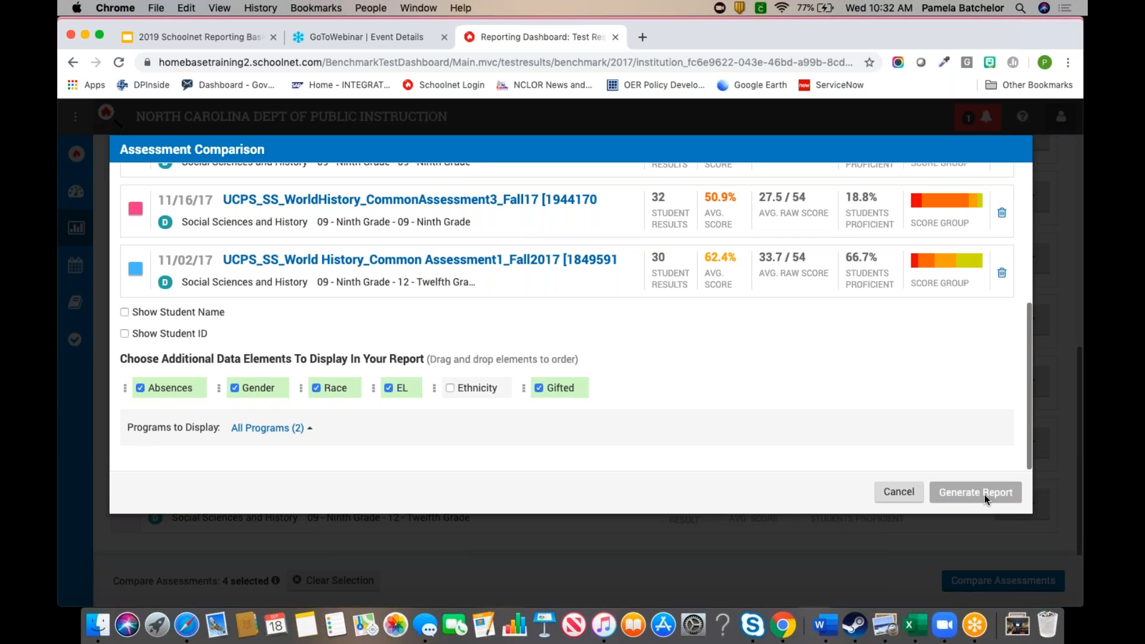
scroll(826, 430, up, 1)
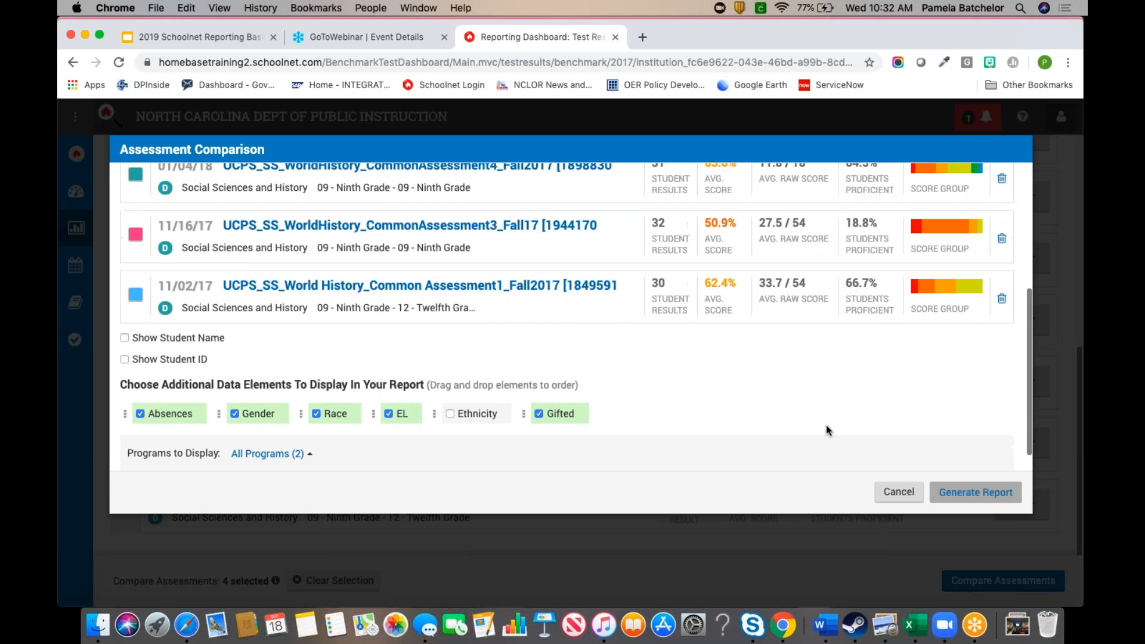
scroll(825, 425, up, 5)
scroll(827, 428, down, 8)
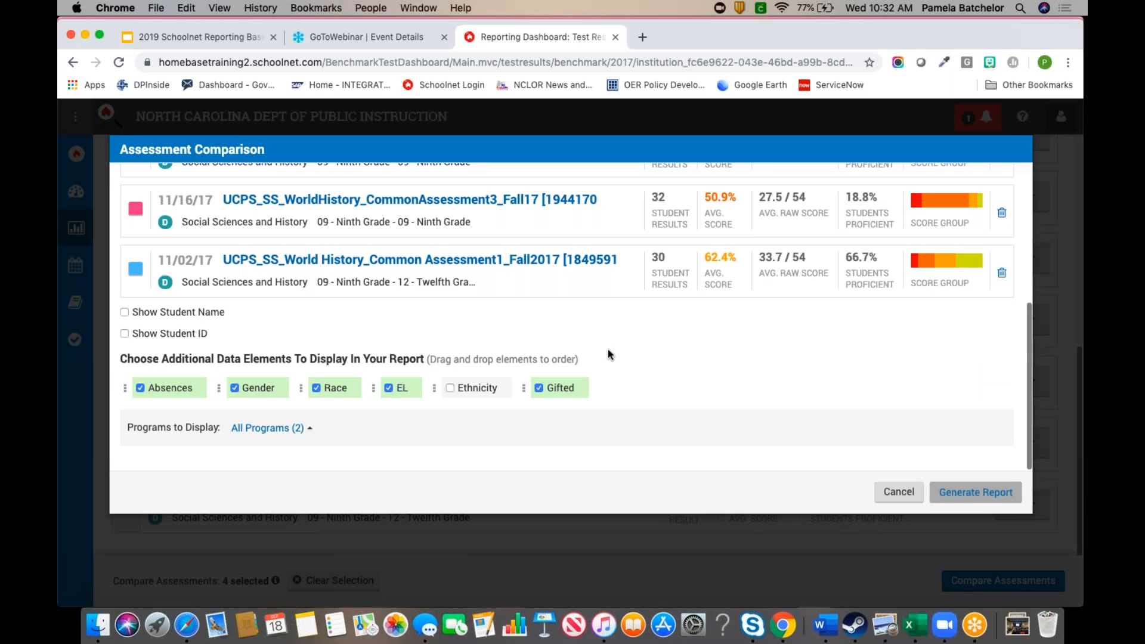
click(141, 389)
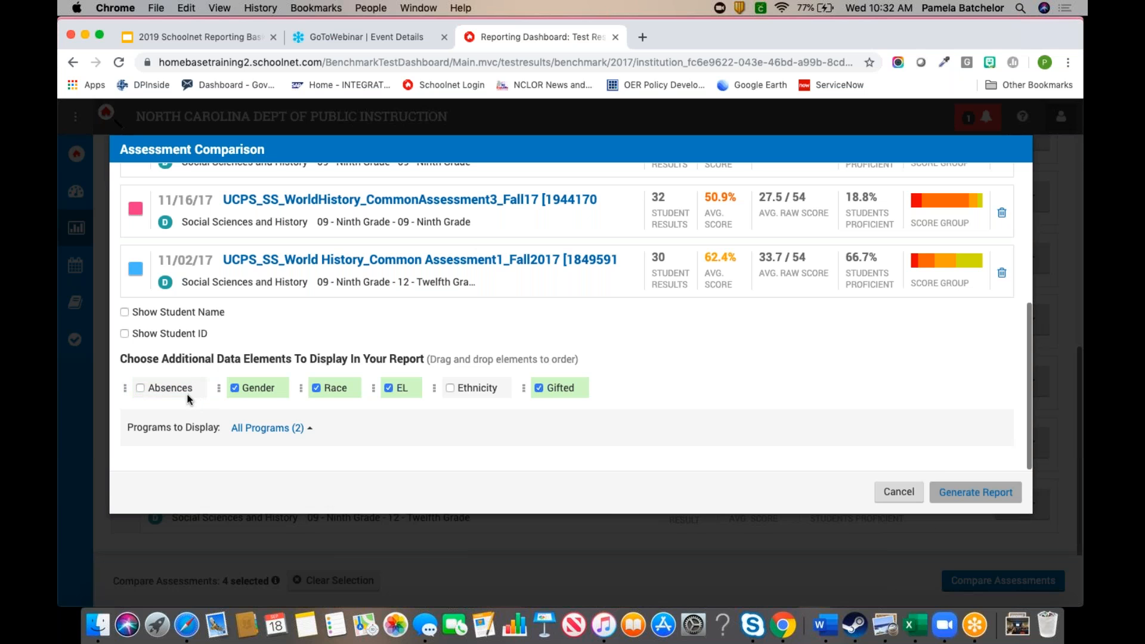
click(140, 388)
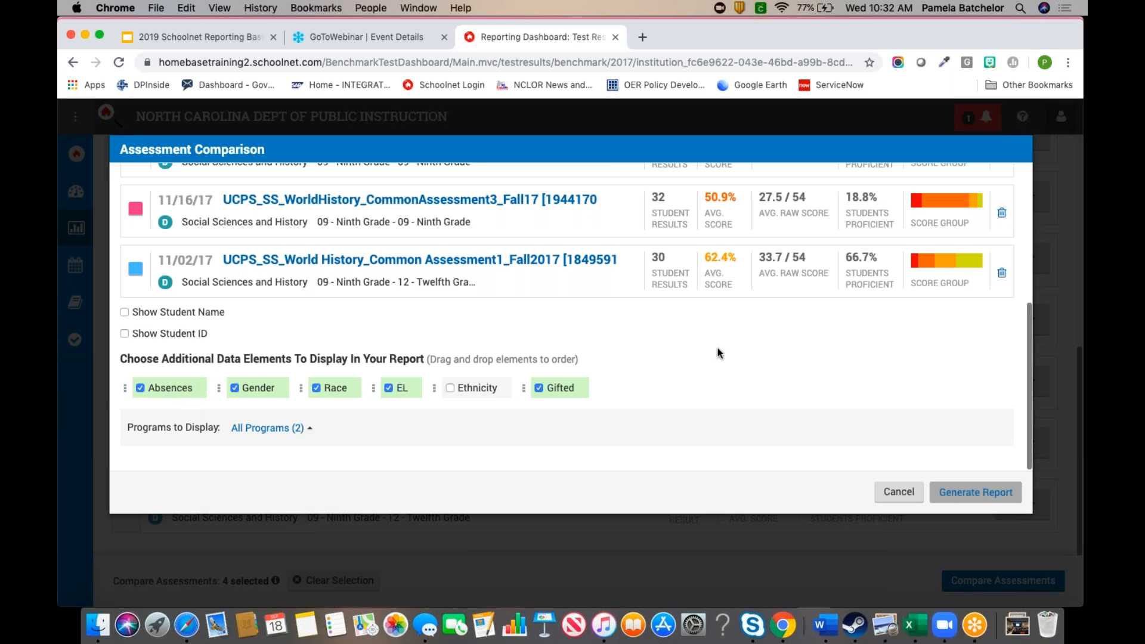
Turn on Show Student ID and generate the assessment comparison report.
scroll(717, 348, up, 5)
scroll(717, 348, down, 5)
click(181, 334)
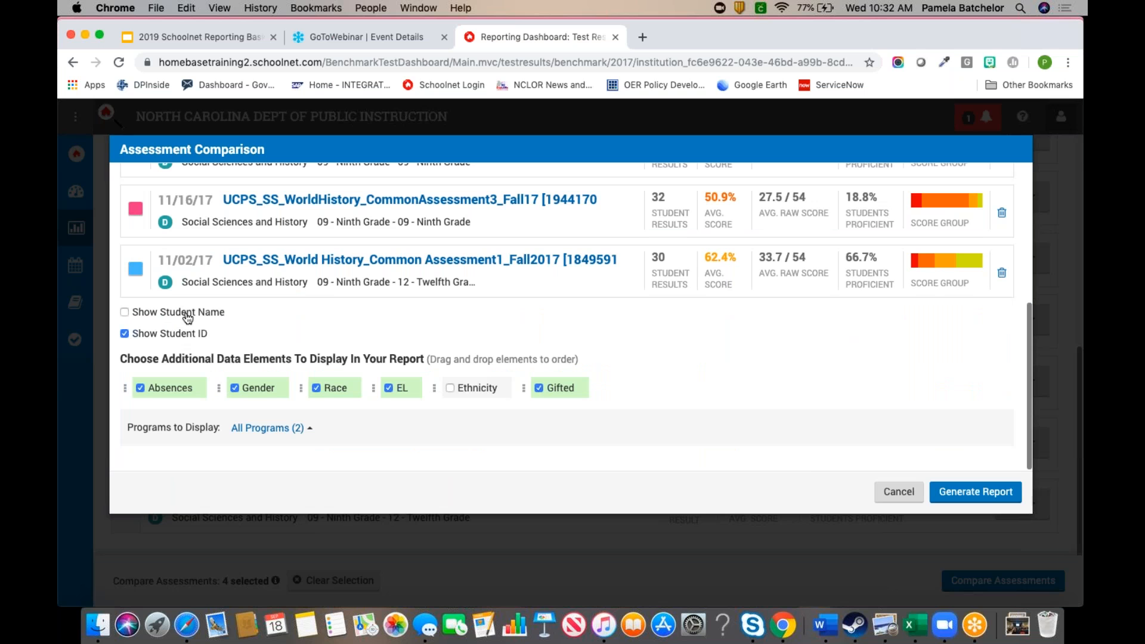
click(967, 493)
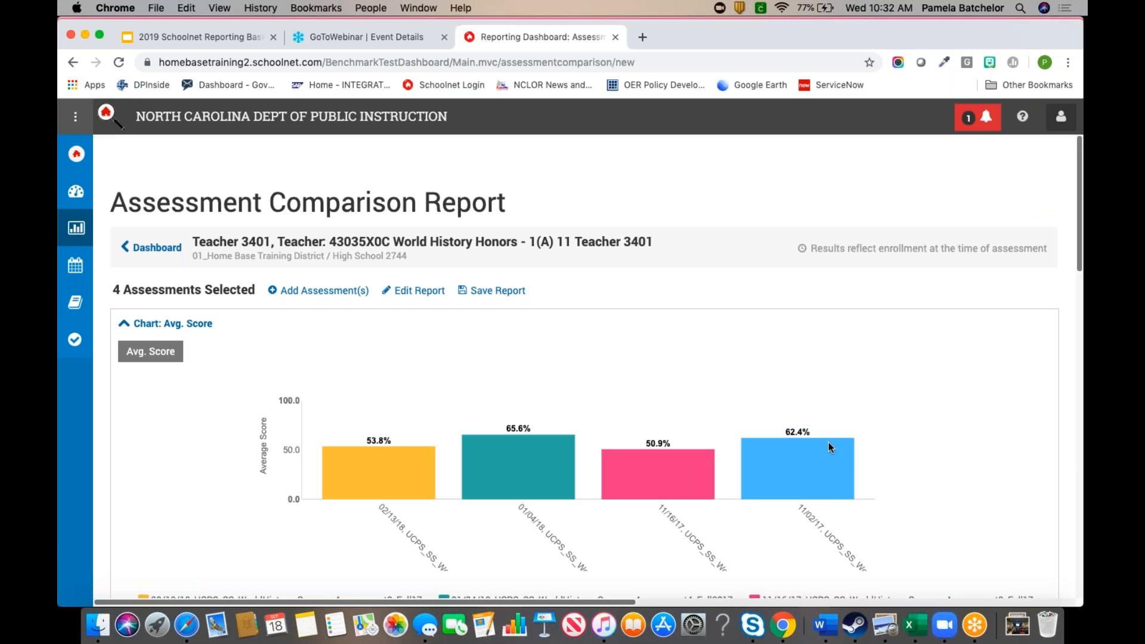
Inspect the average score details of the individual assessments in the comparison chart and go down to the student results table.
scroll(980, 460, down, 5)
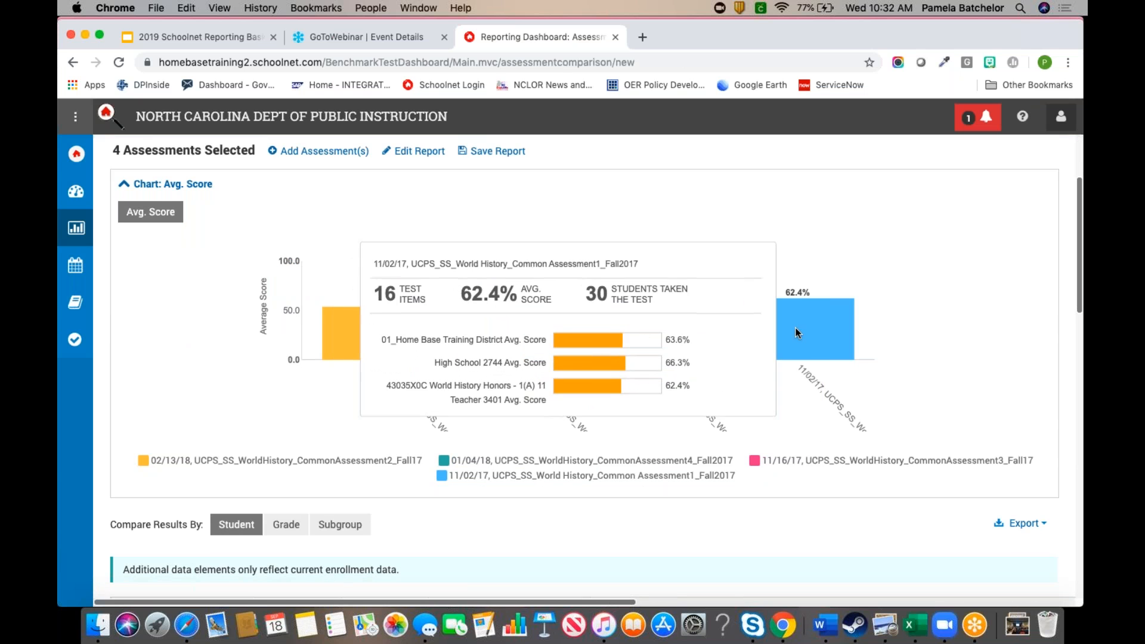
mouse_move(617, 338)
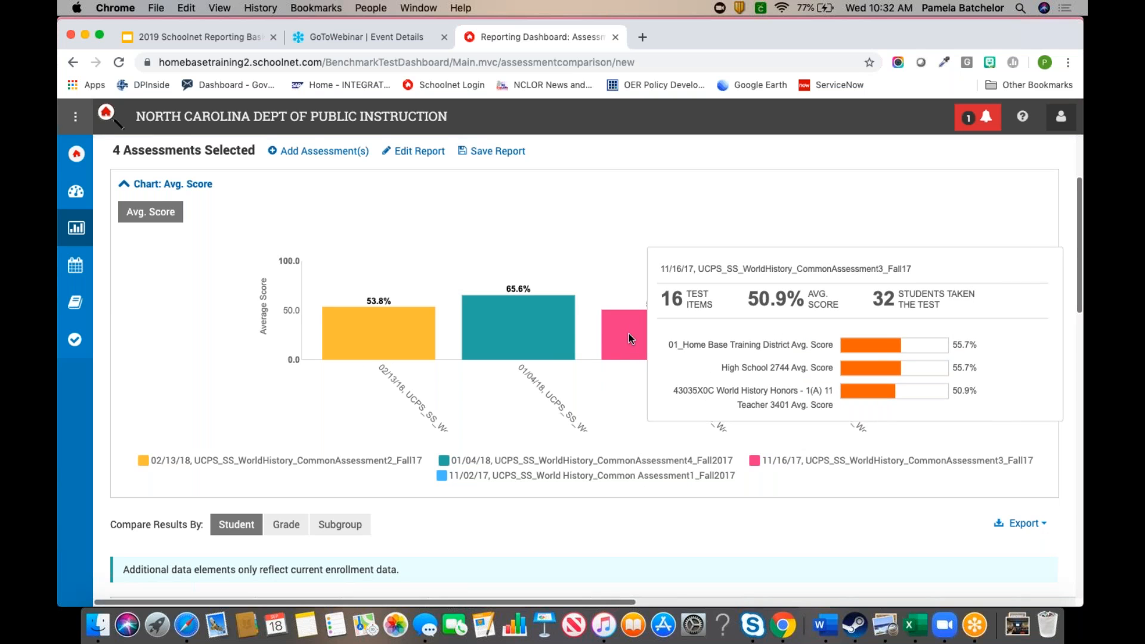
mouse_move(545, 318)
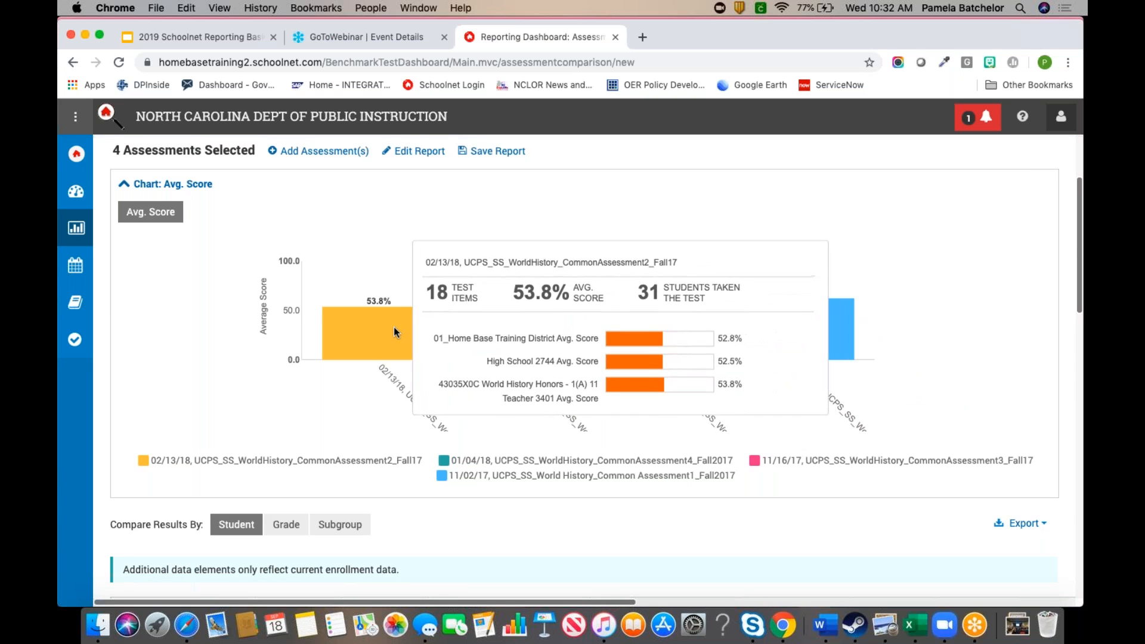
mouse_move(904, 309)
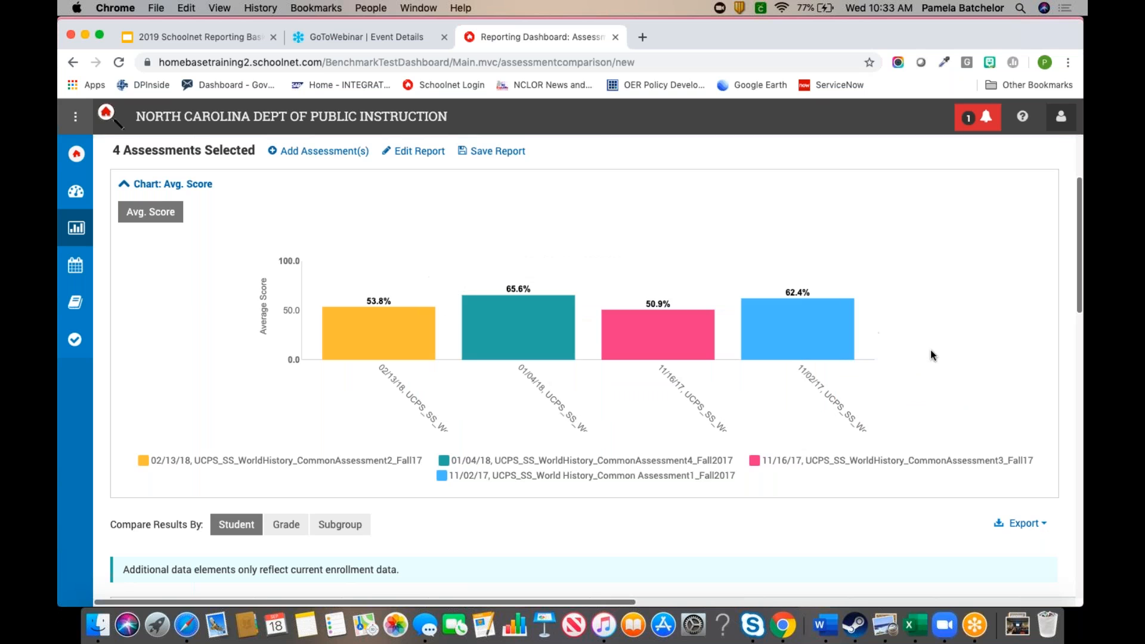
scroll(930, 350, down, 4)
scroll(679, 338, down, 5)
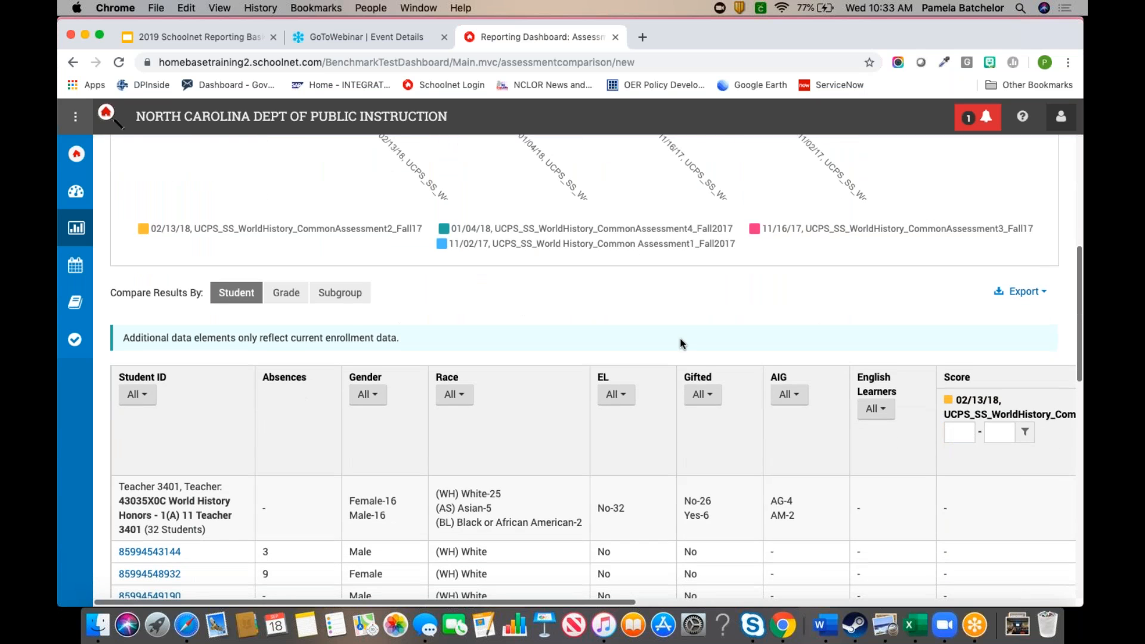
Filter the student results table to Female in the Gender column and look through the matching rows.
scroll(679, 338, down, 5)
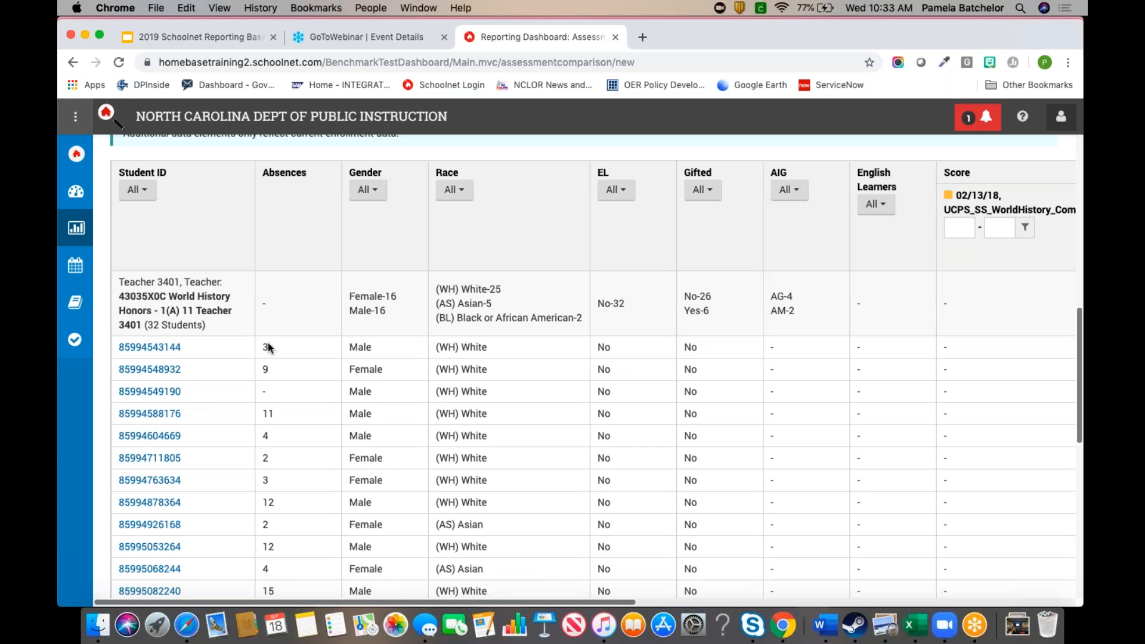
click(377, 189)
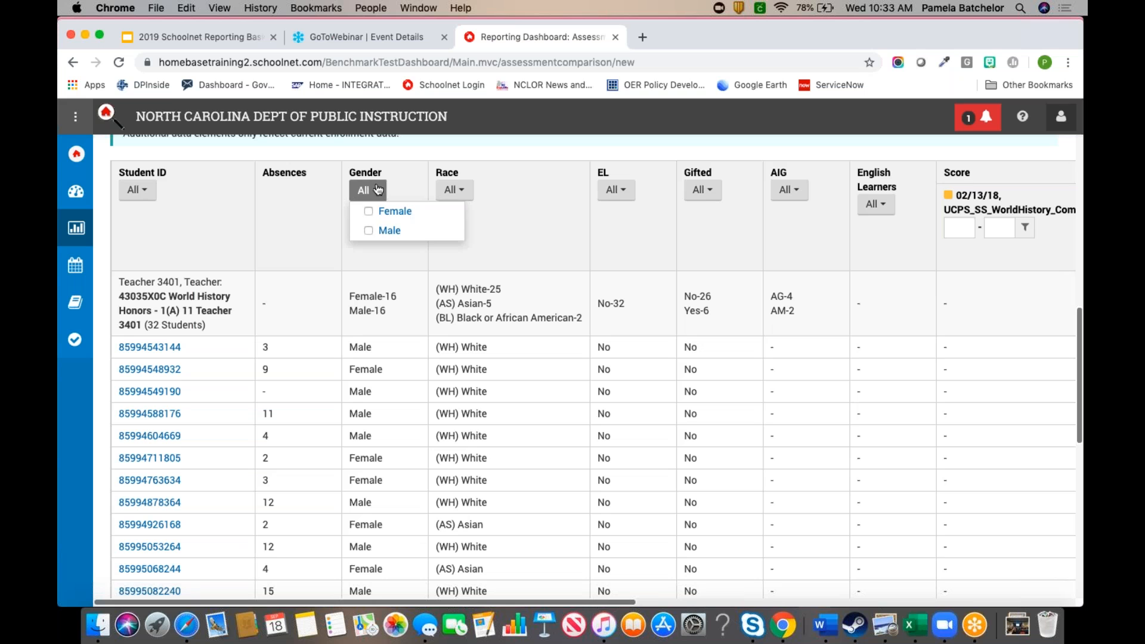
click(375, 214)
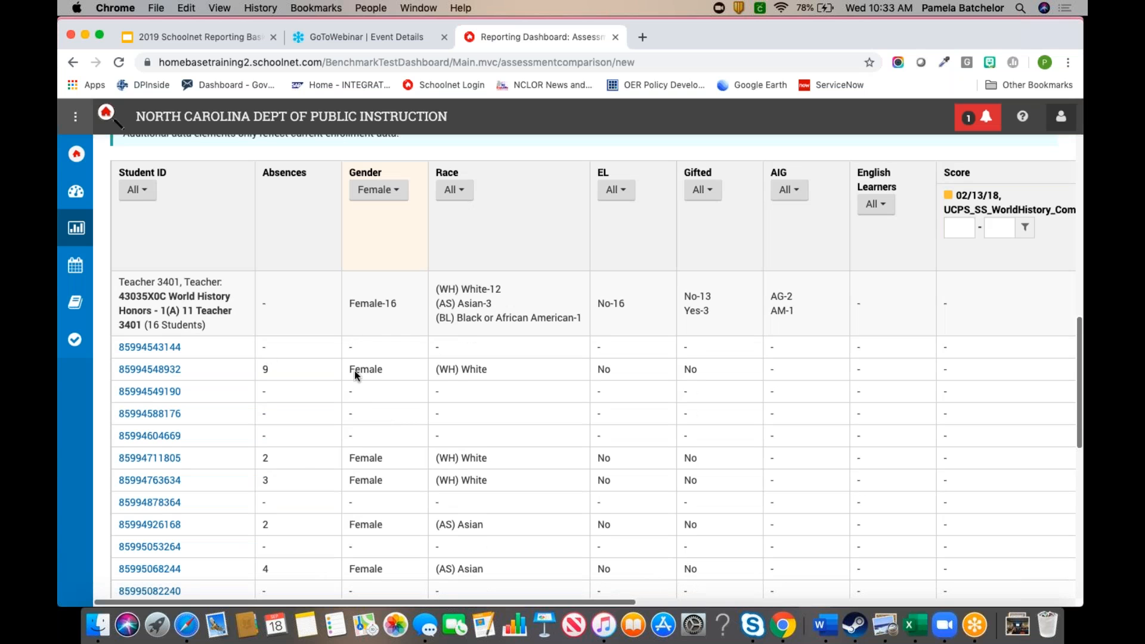
scroll(397, 482, down, 10)
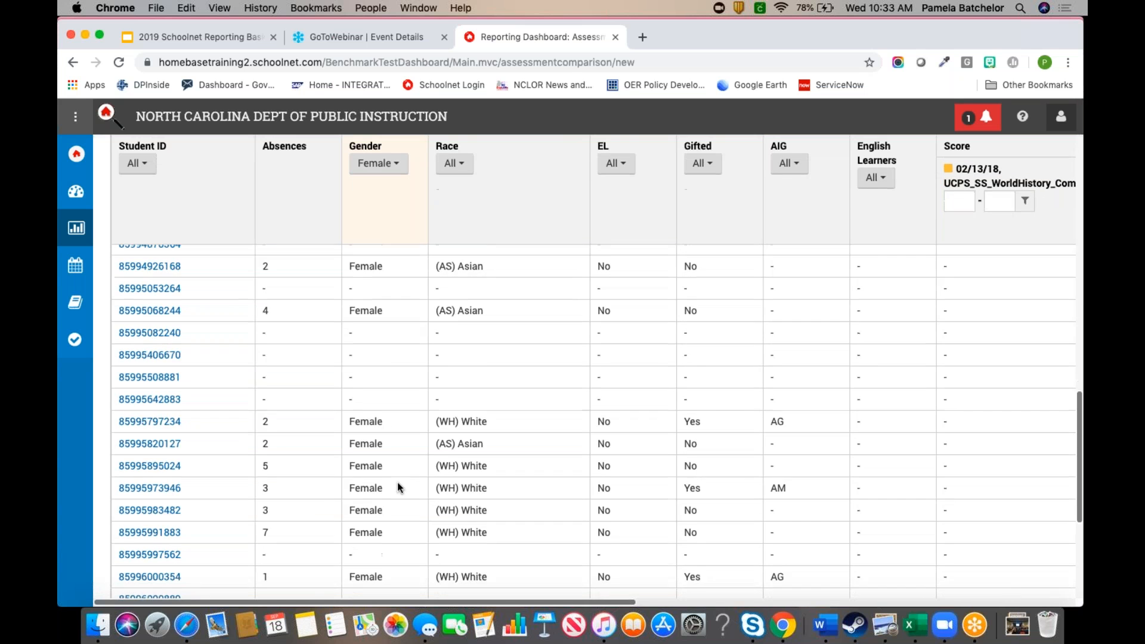
Filter the Gifted column of the student results to Yes.
scroll(397, 481, up, 8)
scroll(397, 482, up, 5)
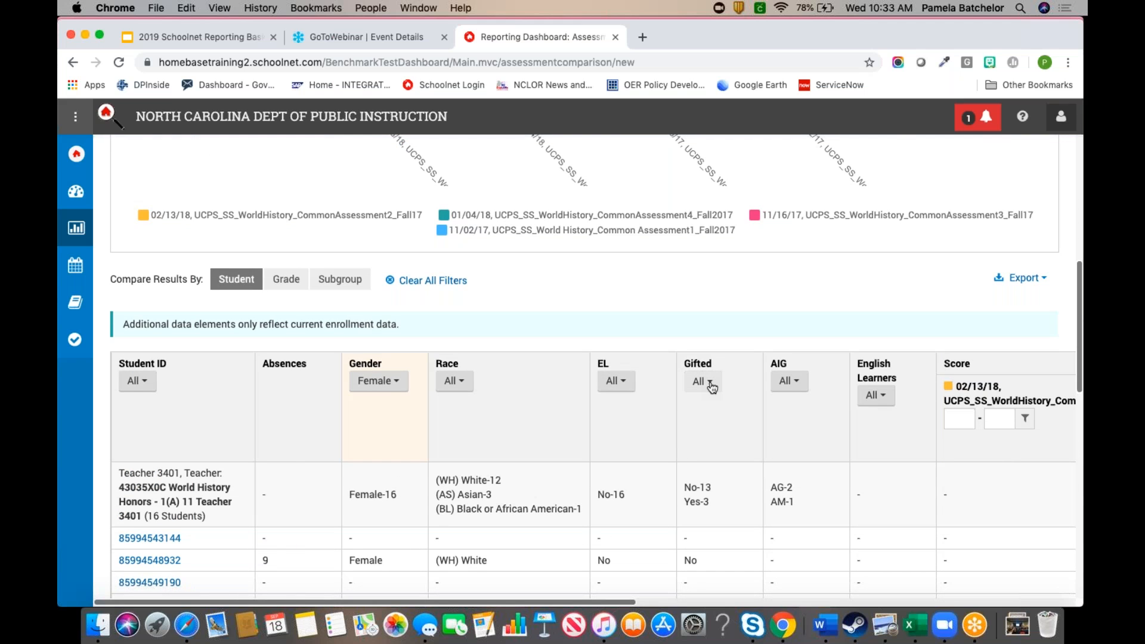
click(706, 383)
click(720, 421)
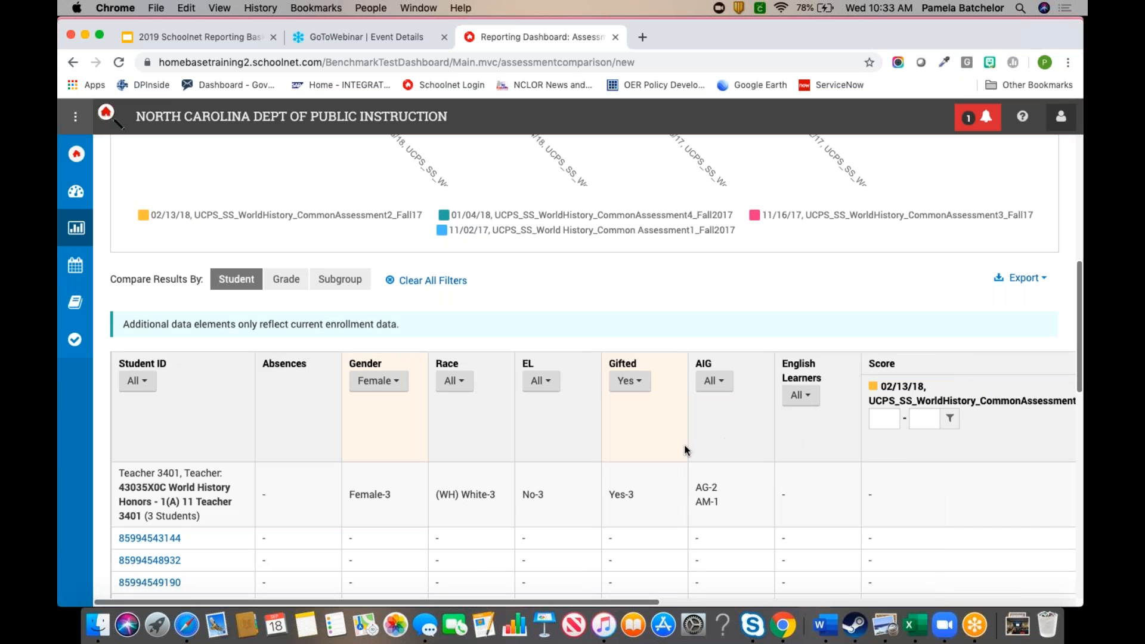
Examine the rows of the gifted female students and the score columns of all four assessments.
scroll(585, 442, down, 15)
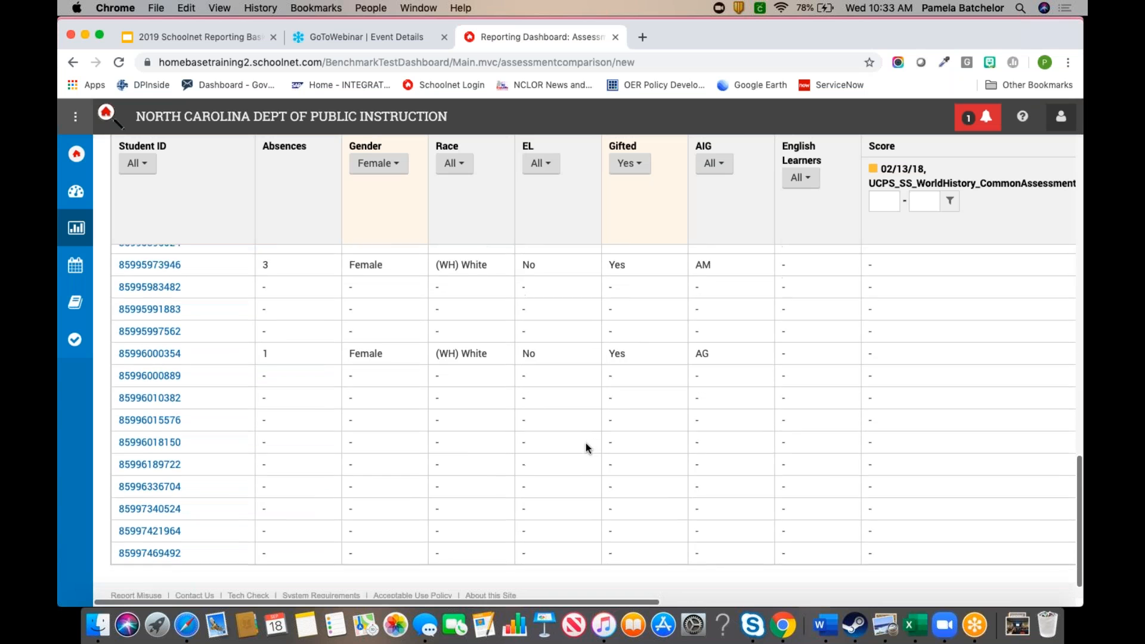
scroll(585, 442, up, 5)
scroll(585, 442, down, 4)
scroll(585, 442, up, 8)
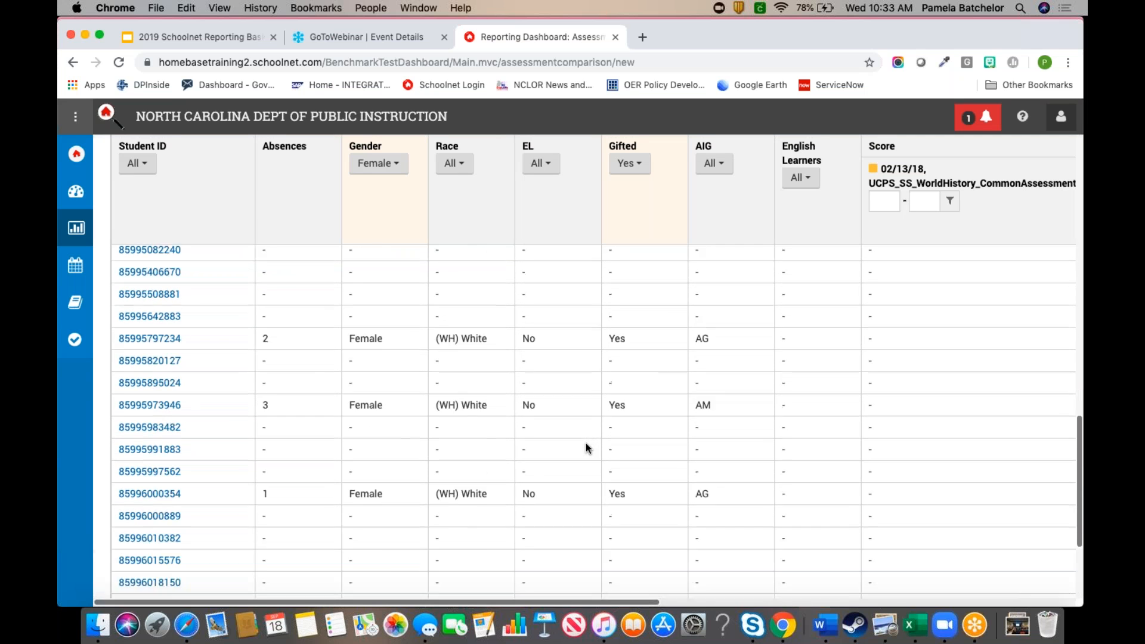
scroll(586, 448, up, 10)
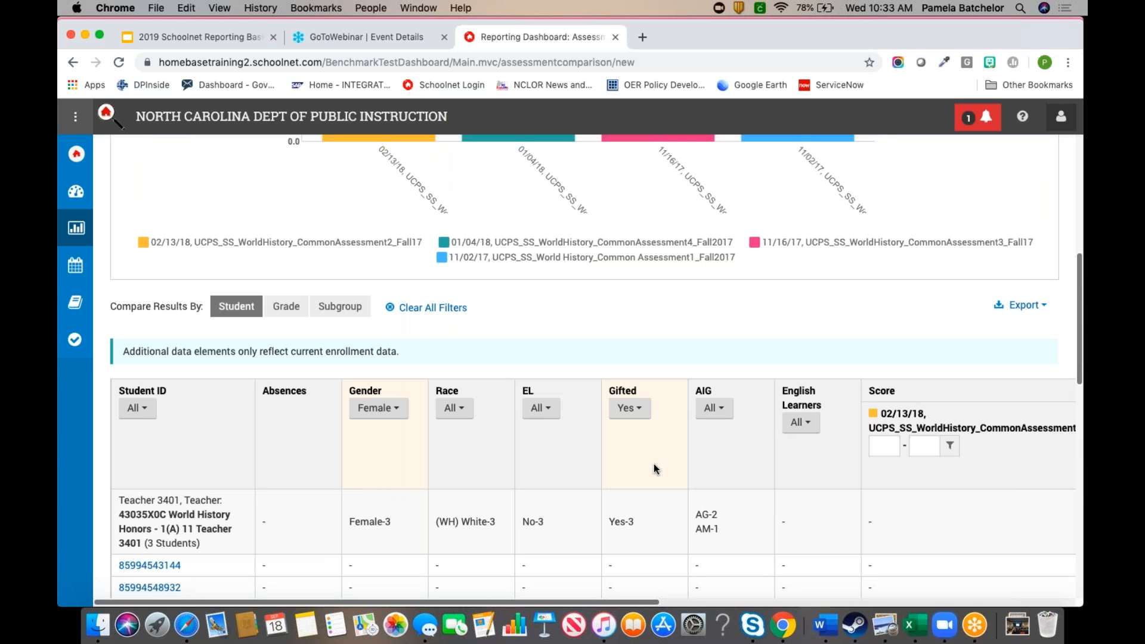
scroll(653, 463, down, 10)
scroll(653, 463, up, 5)
scroll(758, 453, right, 7)
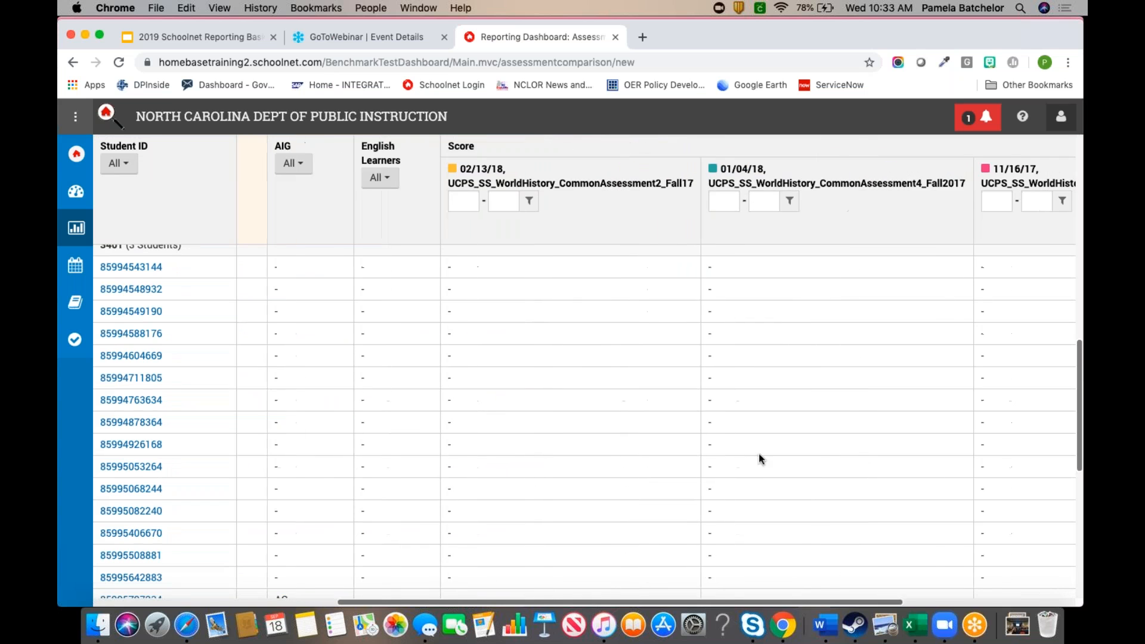
scroll(626, 443, right, 3)
scroll(626, 443, down, 8)
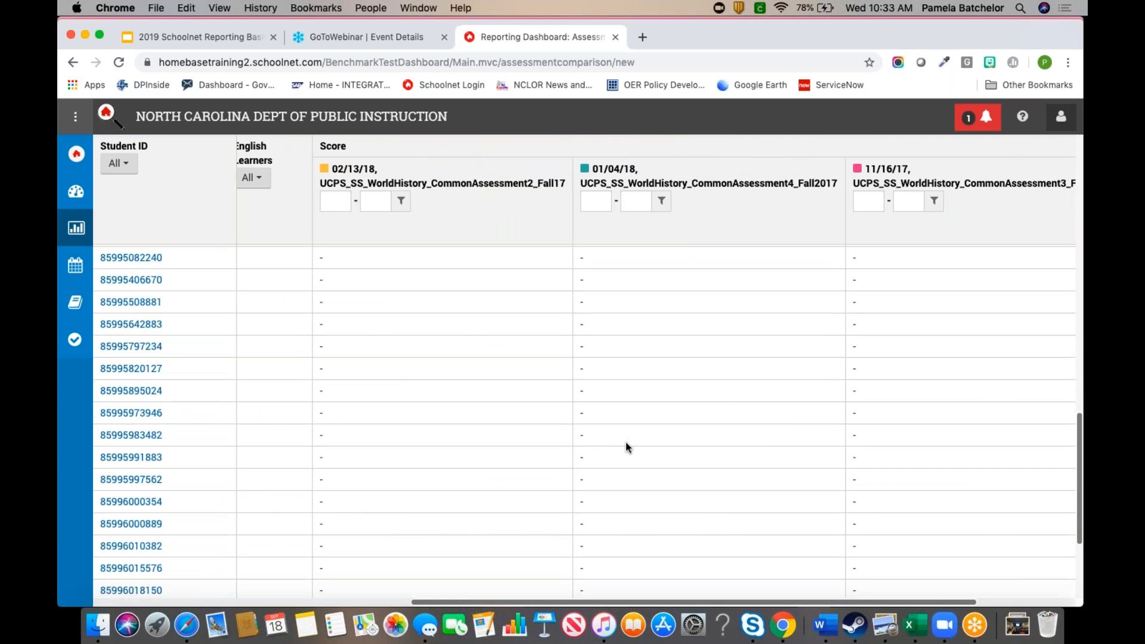
scroll(625, 442, left, 1)
scroll(625, 443, left, 2)
scroll(625, 443, right, 15)
scroll(625, 442, up, 15)
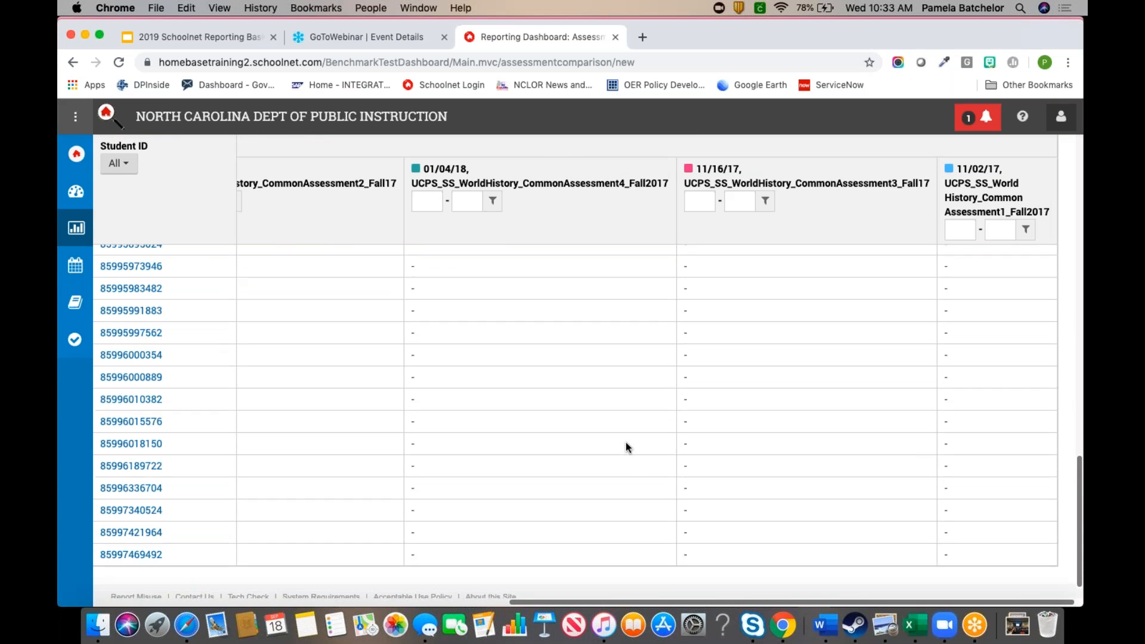
scroll(625, 441, up, 2)
scroll(624, 442, left, 15)
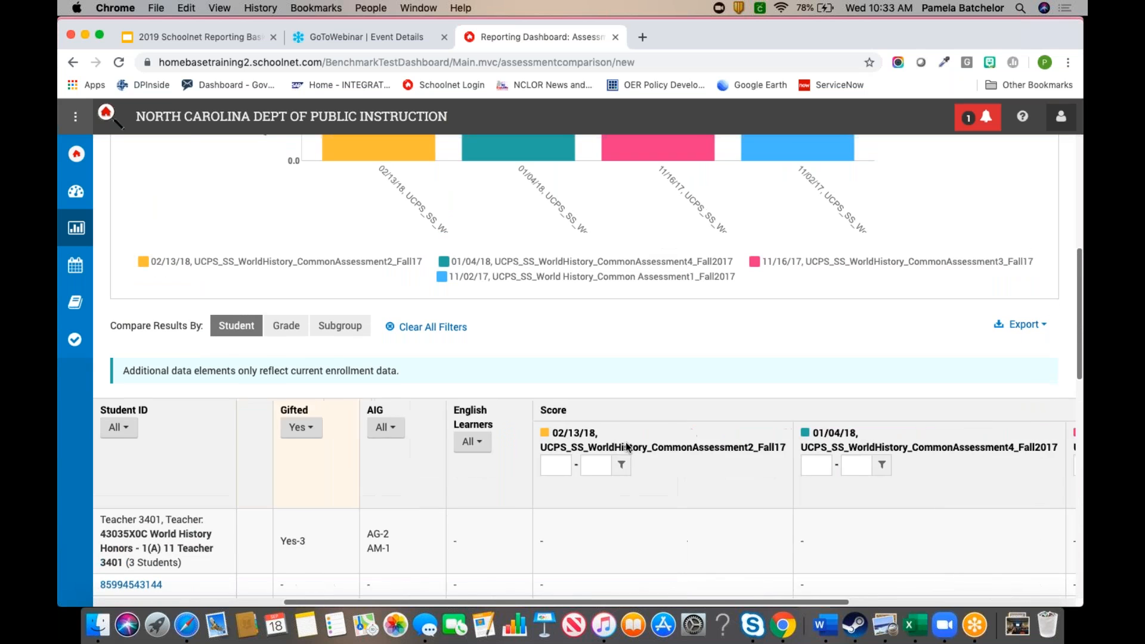
Add No to the Gifted filter so both gifted values are selected, and look through the student rows.
click(550, 431)
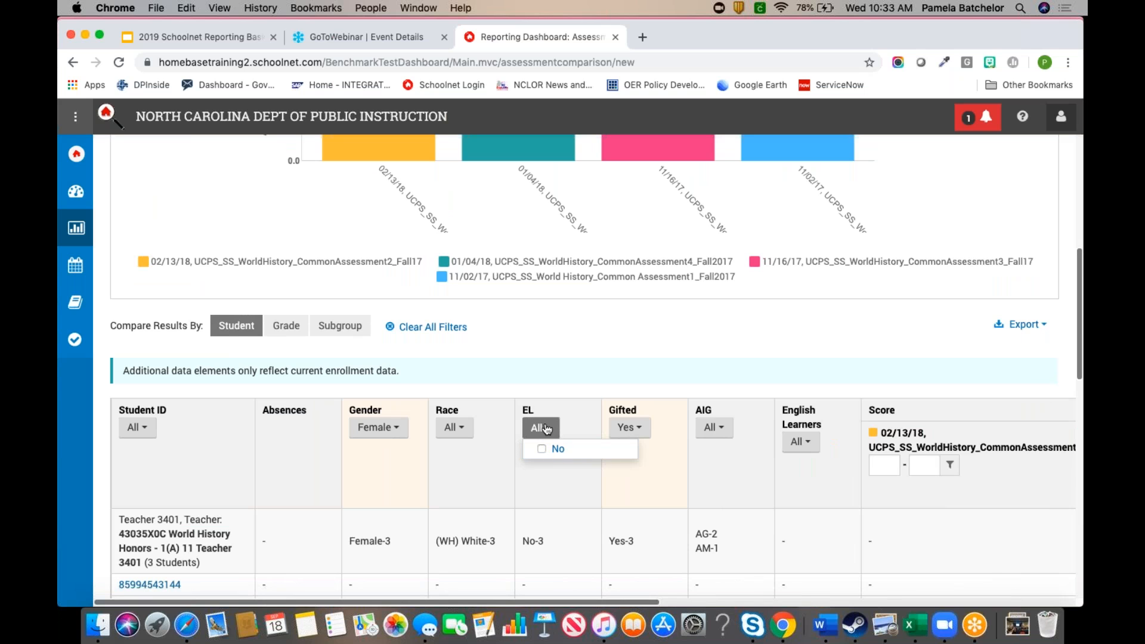
click(628, 428)
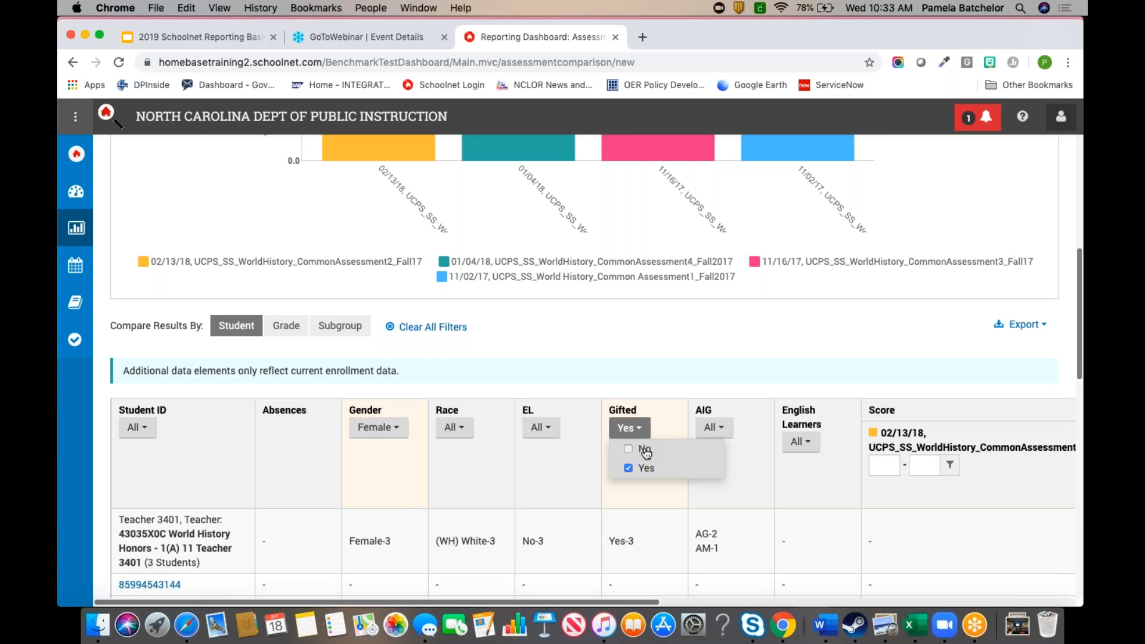
click(644, 450)
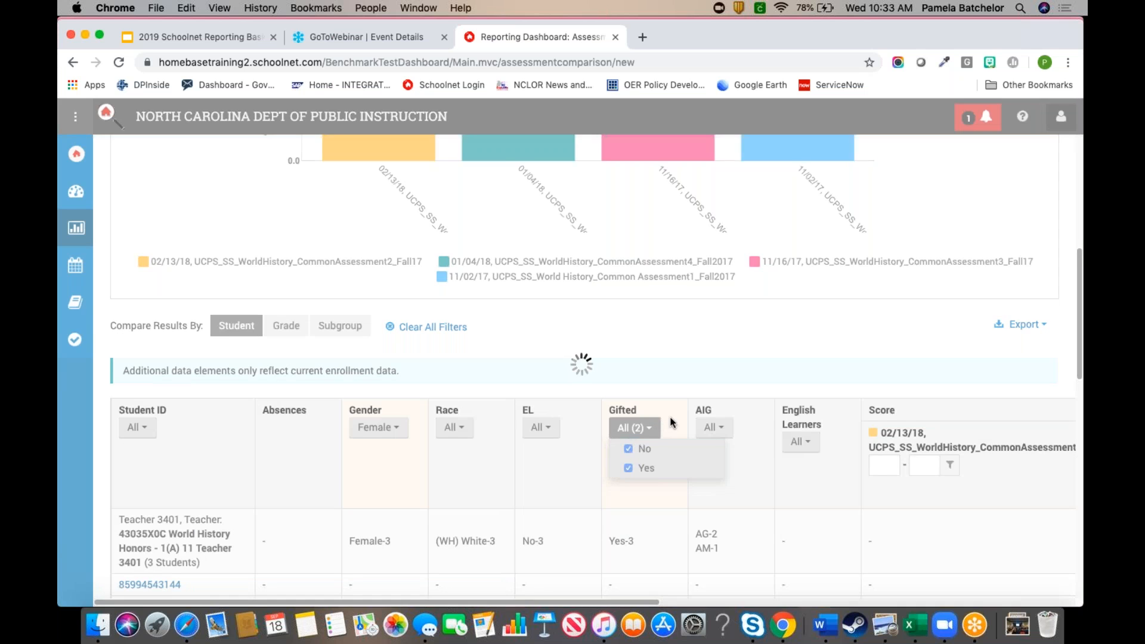
scroll(804, 508, right, 3)
scroll(804, 508, down, 10)
scroll(804, 508, left, 2)
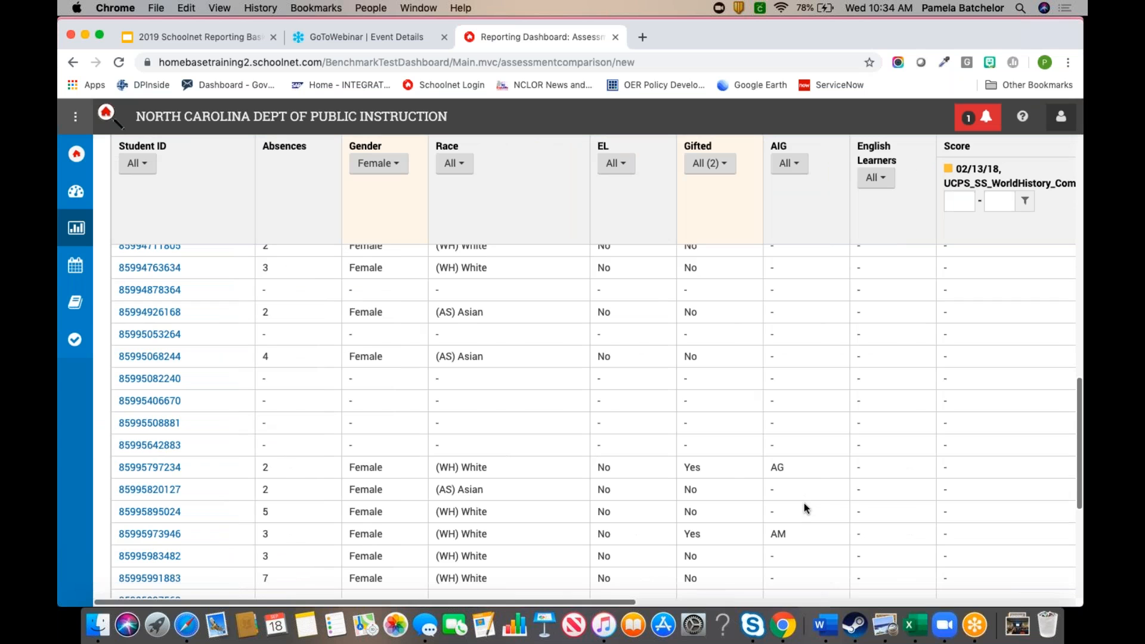
Check the filtered average score chart and add Male to the Gender filter so both genders are selected.
scroll(804, 508, down, 1)
scroll(803, 508, up, 3)
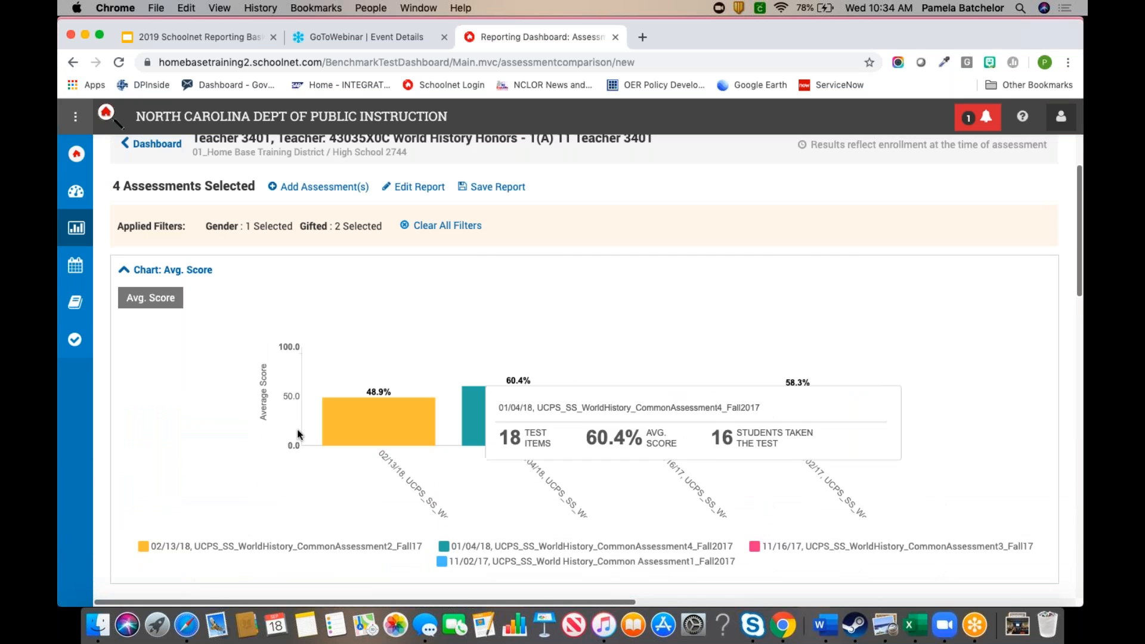
scroll(305, 556, down, 5)
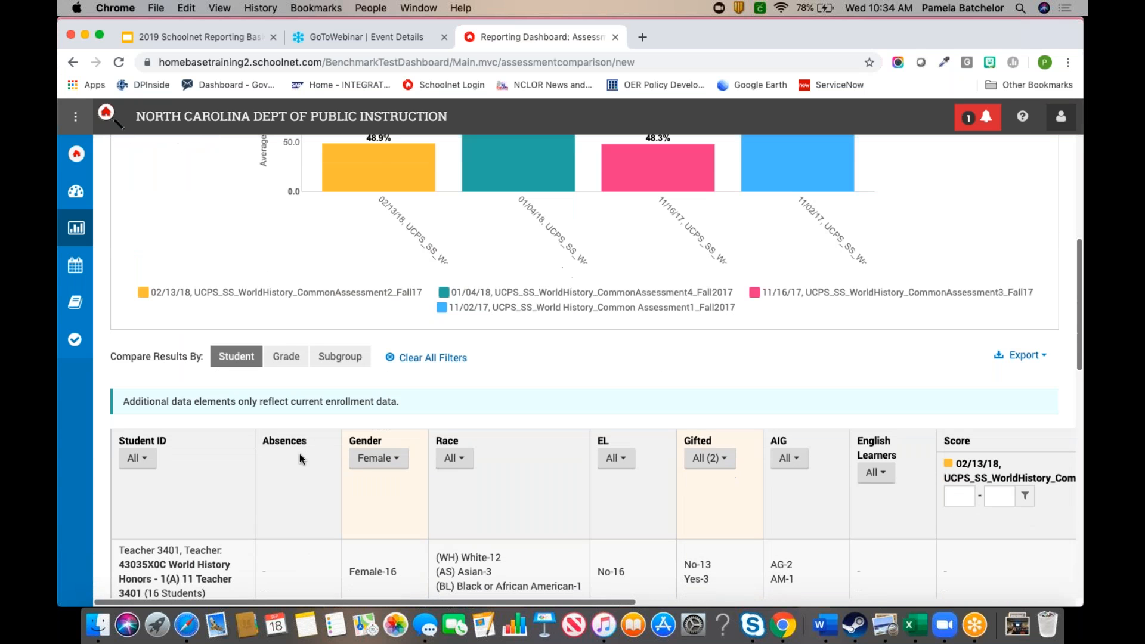
click(377, 460)
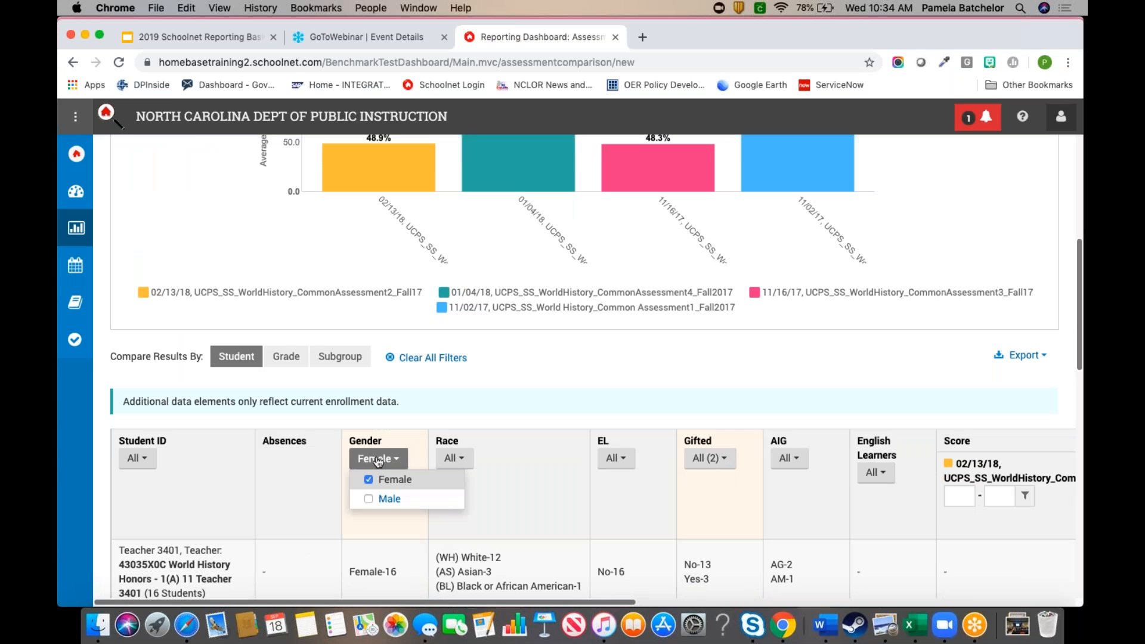
click(383, 499)
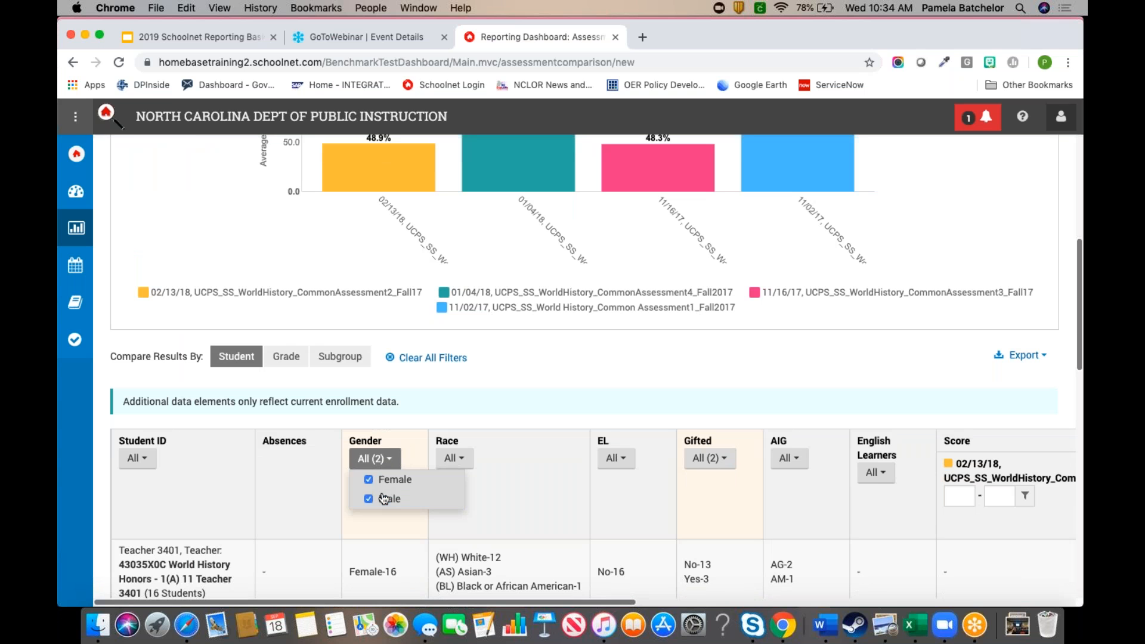
click(299, 480)
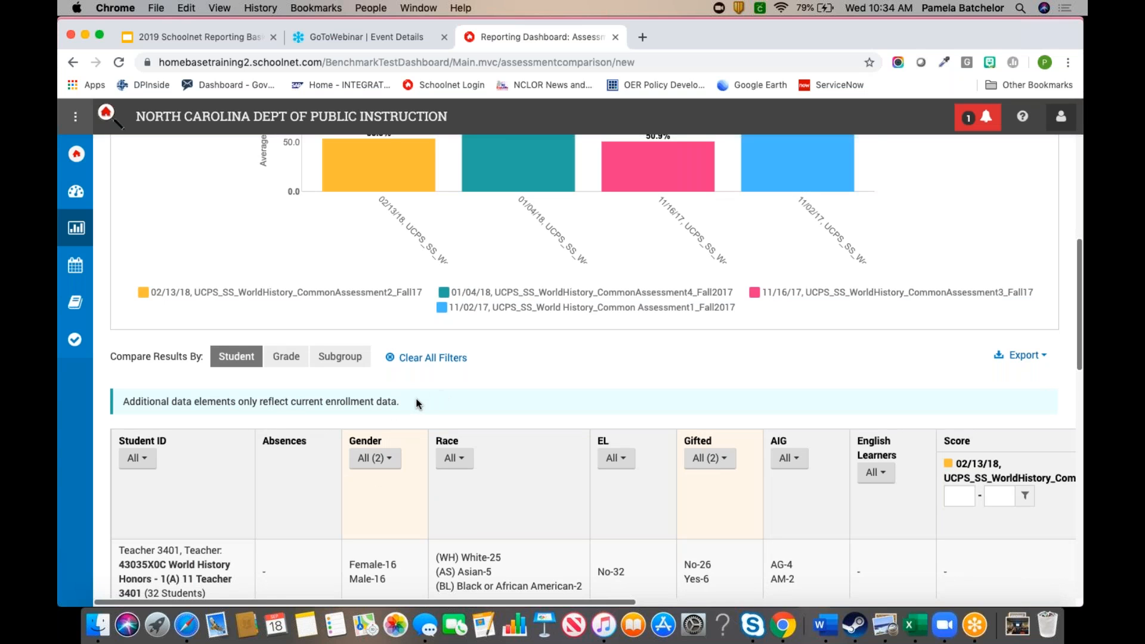
Highlight the note about additional data elements and current enrollment, and look over the student results table.
drag(384, 411, 129, 412)
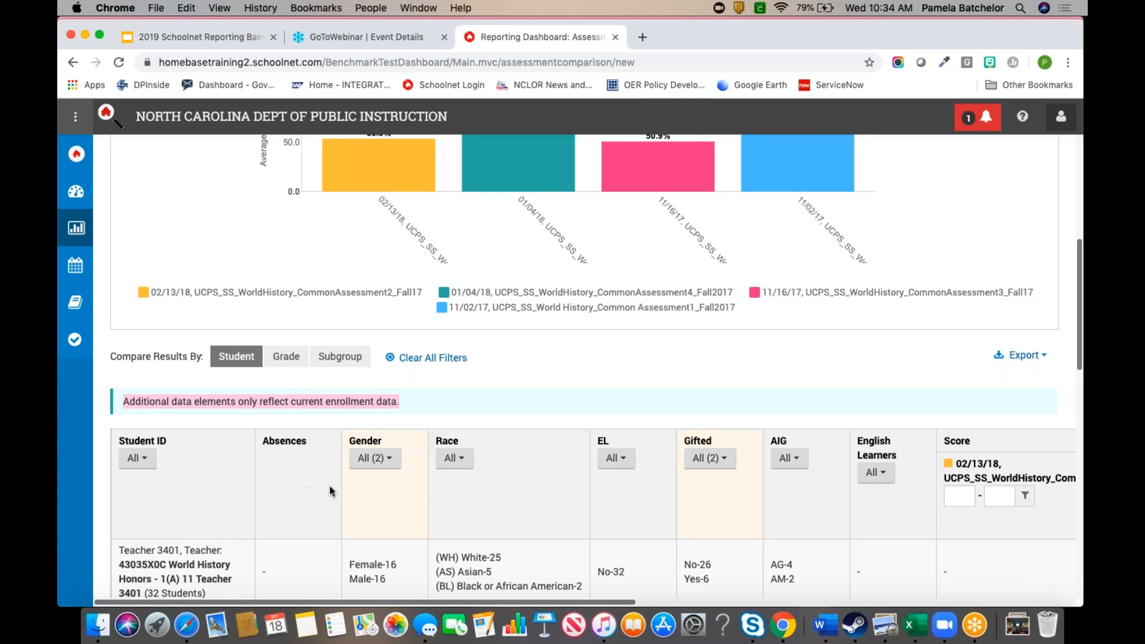
click(312, 502)
scroll(311, 502, down, 5)
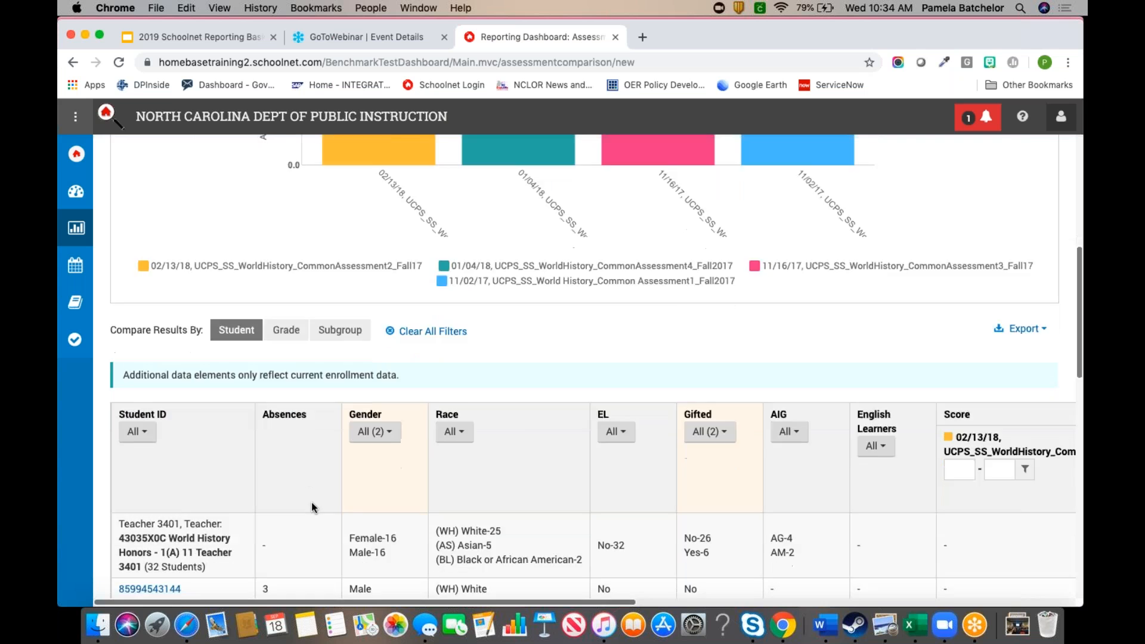
scroll(435, 449, up, 4)
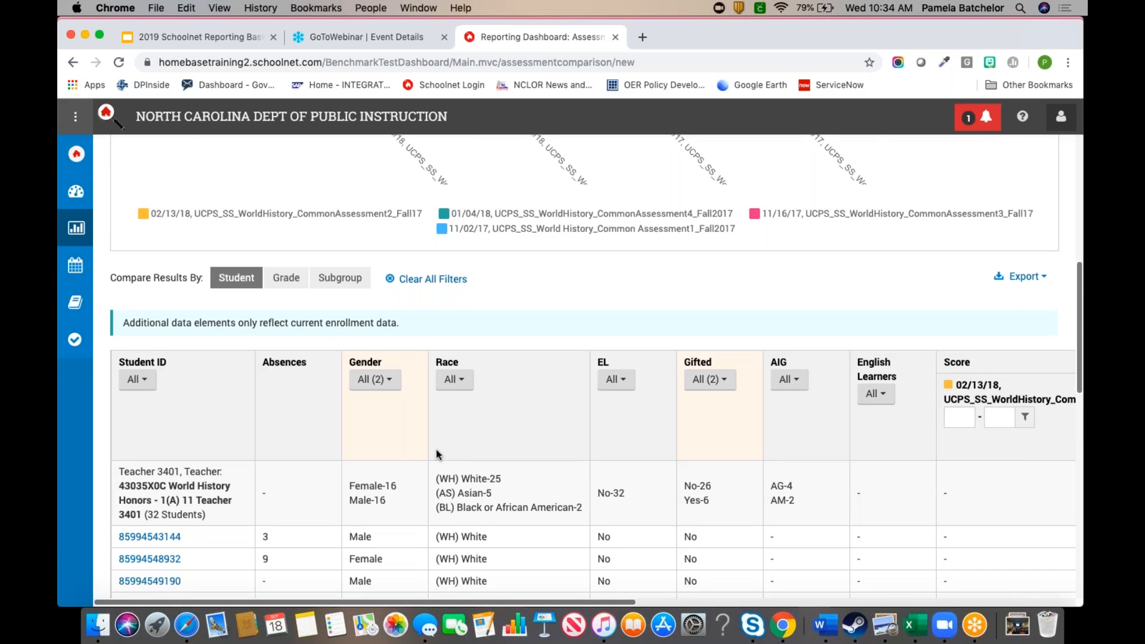
Clear all filters applied to the comparison report's student results table.
scroll(436, 451, down, 4)
scroll(446, 454, right, 5)
scroll(483, 439, left, 5)
scroll(483, 439, up, 5)
scroll(429, 339, up, 1)
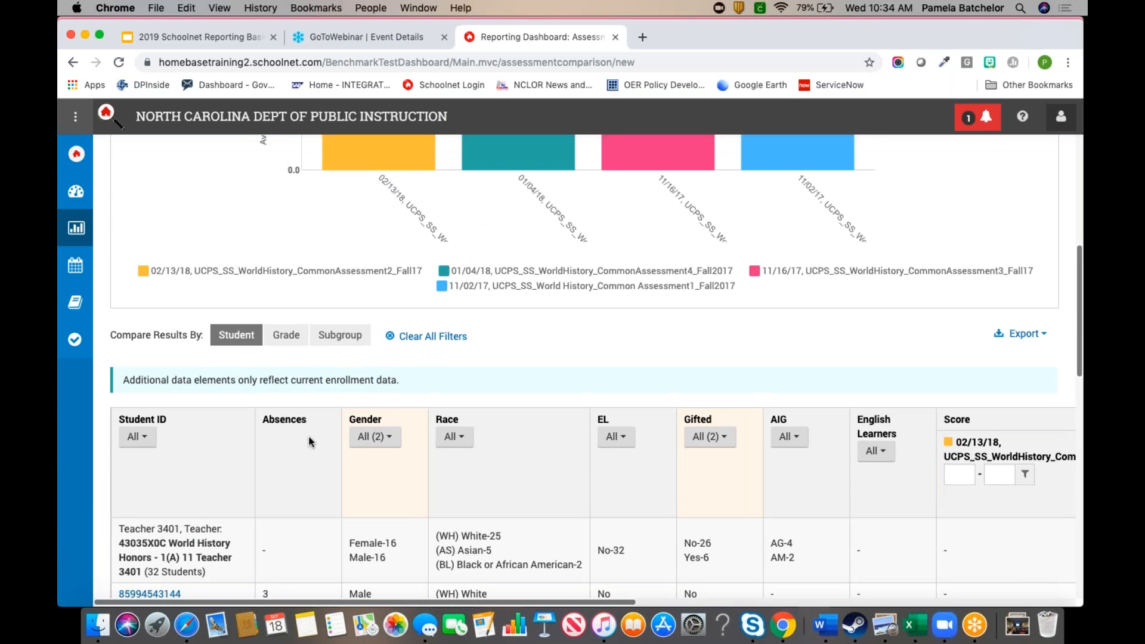
click(430, 337)
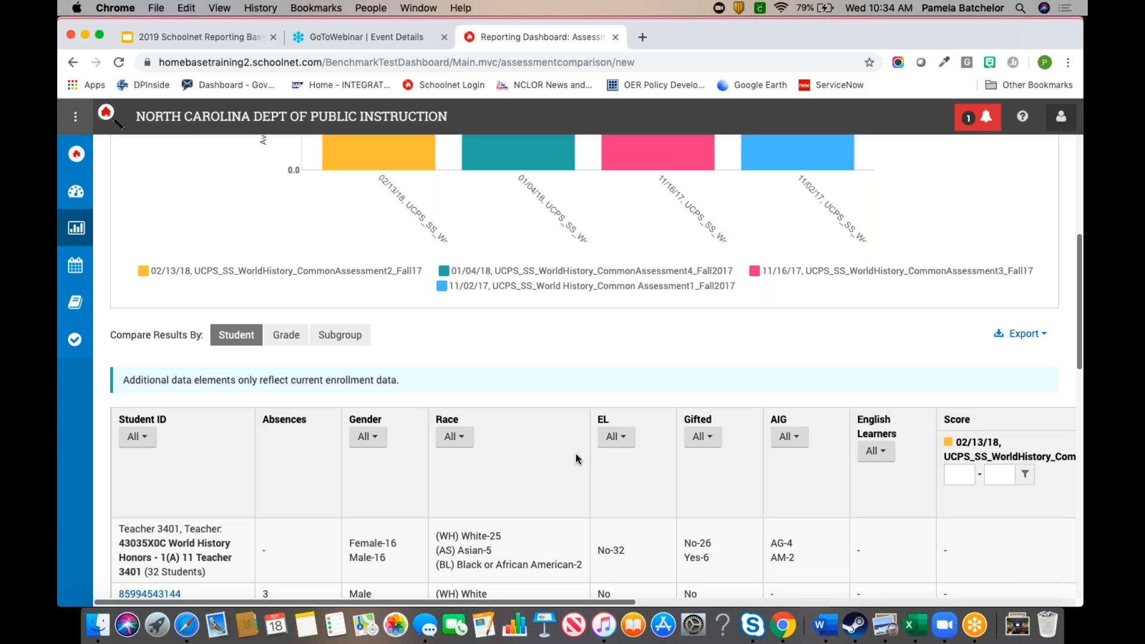
Start adding assessments to the comparison report and switch the dashboard results to Current Enrollment.
scroll(576, 459, down, 15)
scroll(576, 459, up, 10)
scroll(576, 459, up, 10)
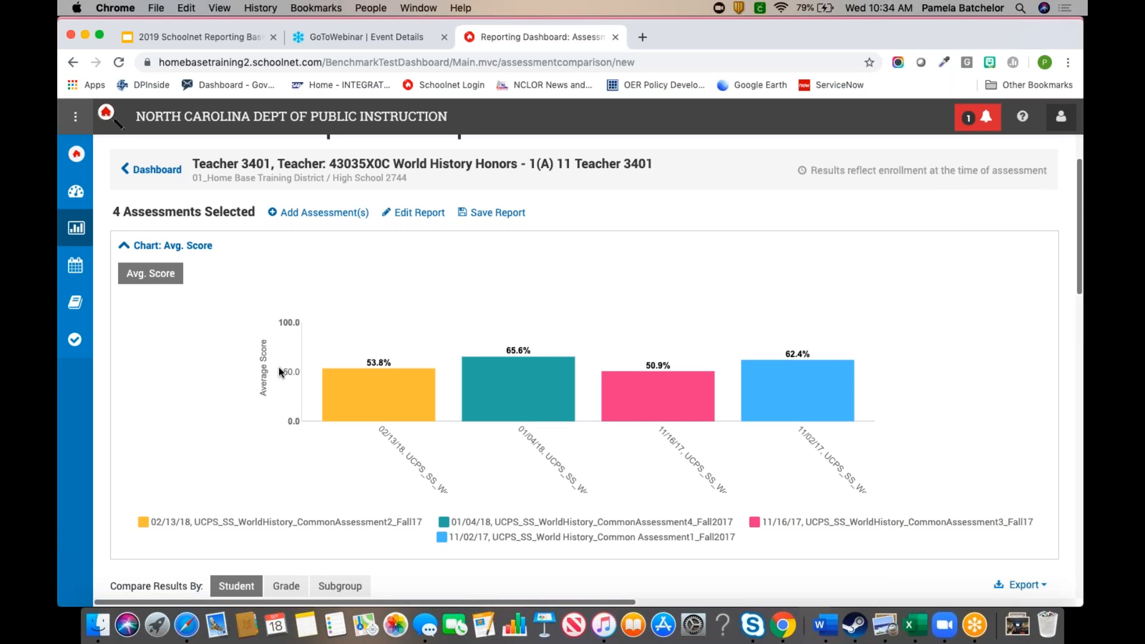
click(309, 214)
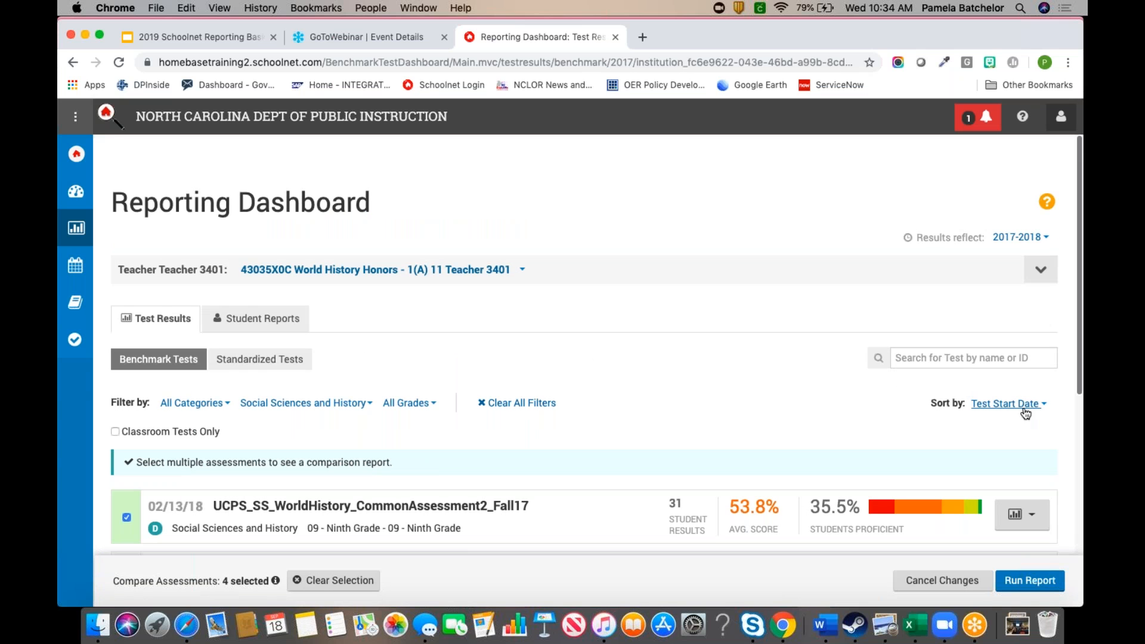
click(1016, 237)
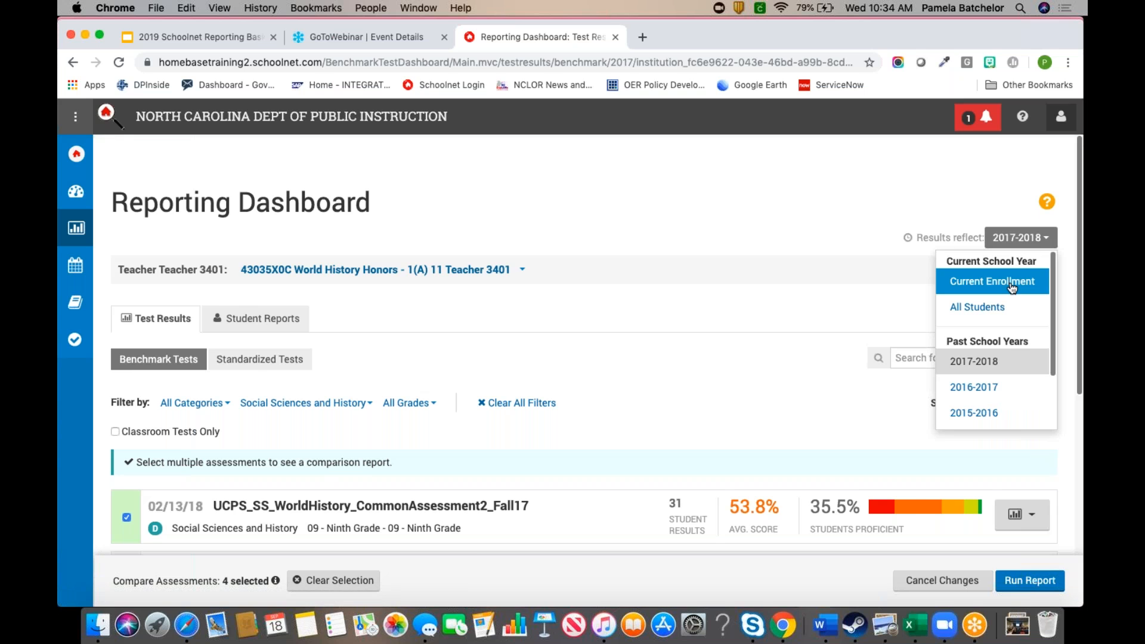
click(1012, 287)
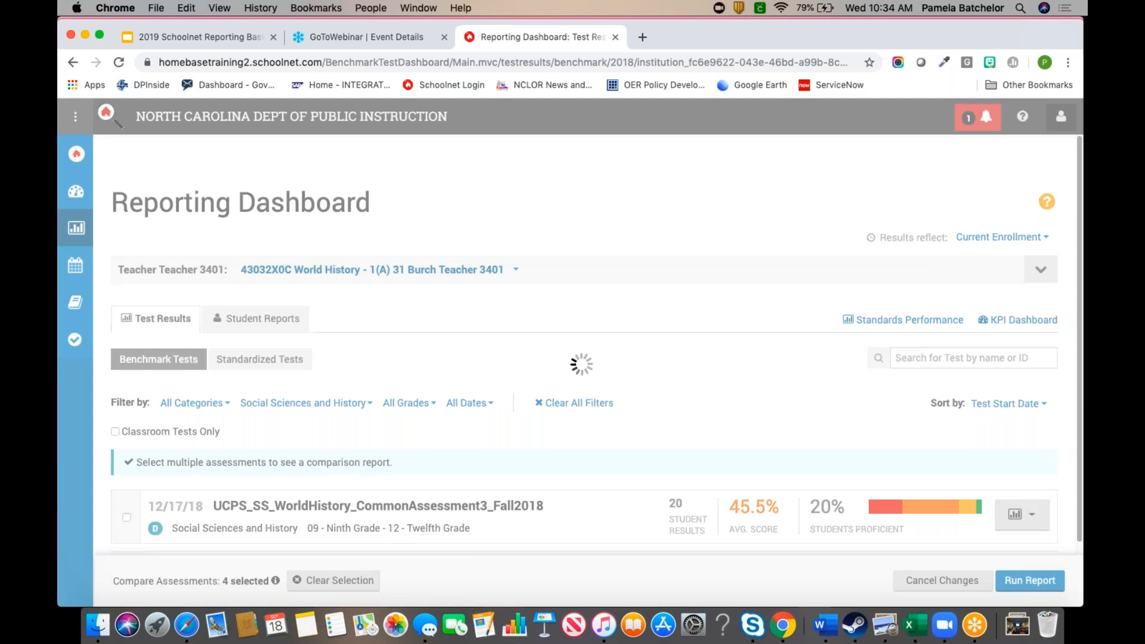
Add the UCPS_SS_WorldHistory CommonAssessment3_Fall2018 and CommonAssessment2_Fall2018 tests to the comparison selection and run the report.
scroll(177, 423, down, 2)
click(126, 444)
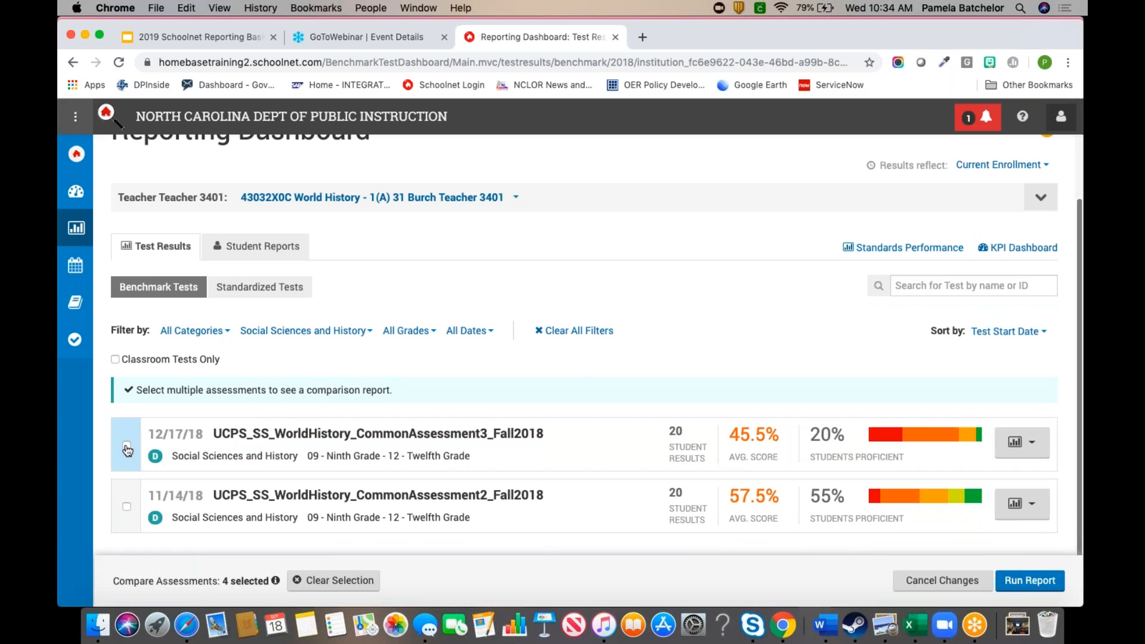
click(127, 504)
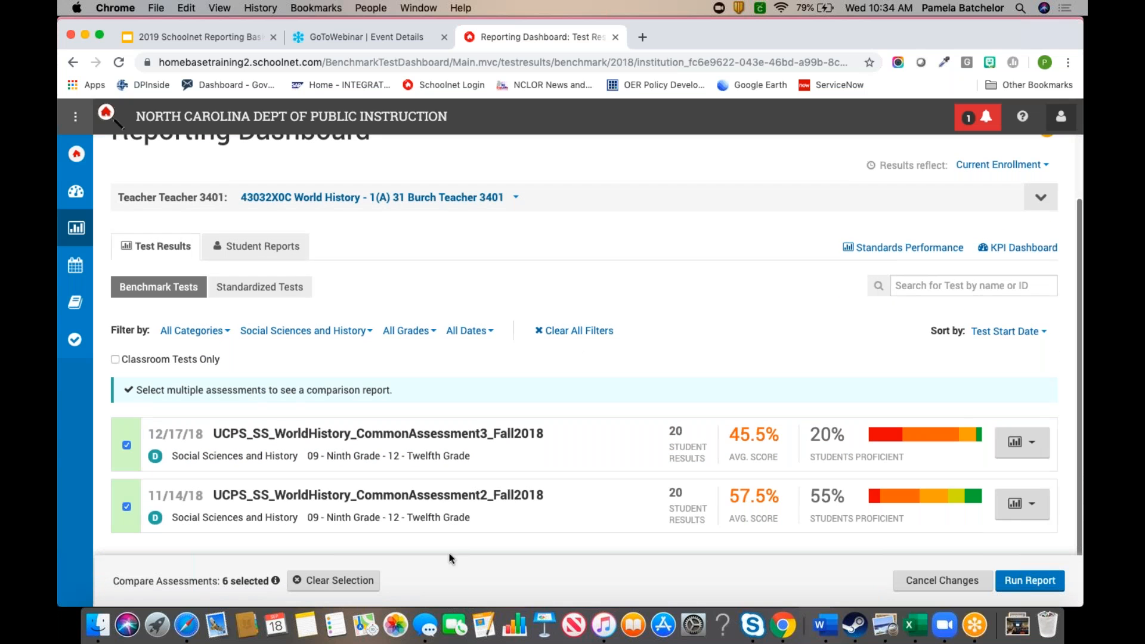
click(1055, 575)
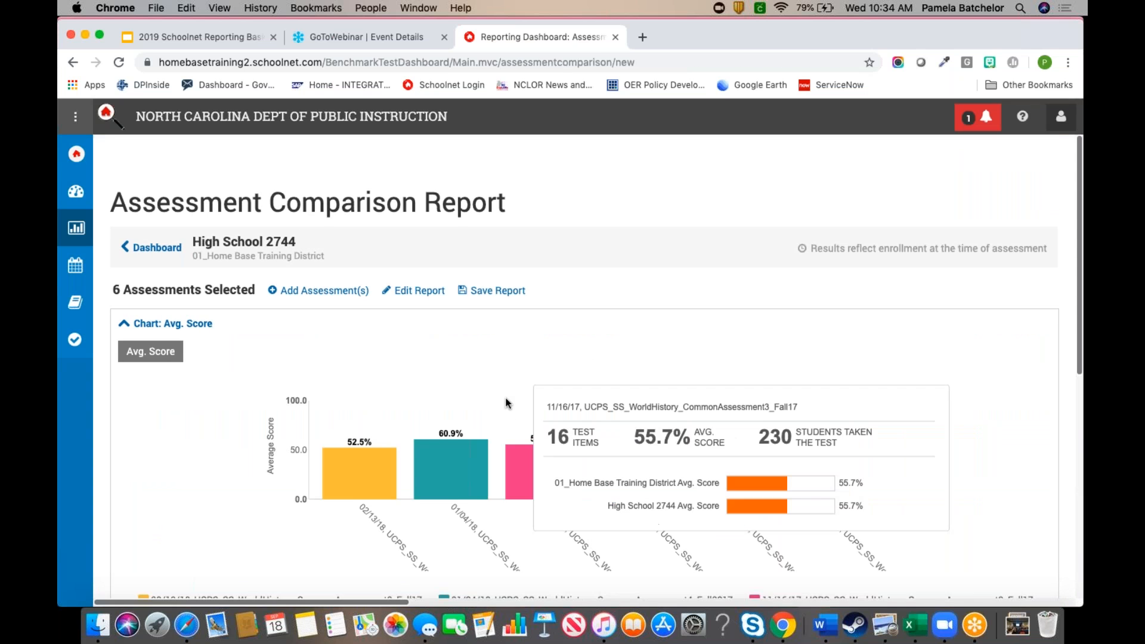
Examine the 2017 and 2018 demographic columns and the average scores of the school and teacher rows in the six-assessment comparison table.
scroll(504, 411, down, 7)
scroll(747, 519, right, 10)
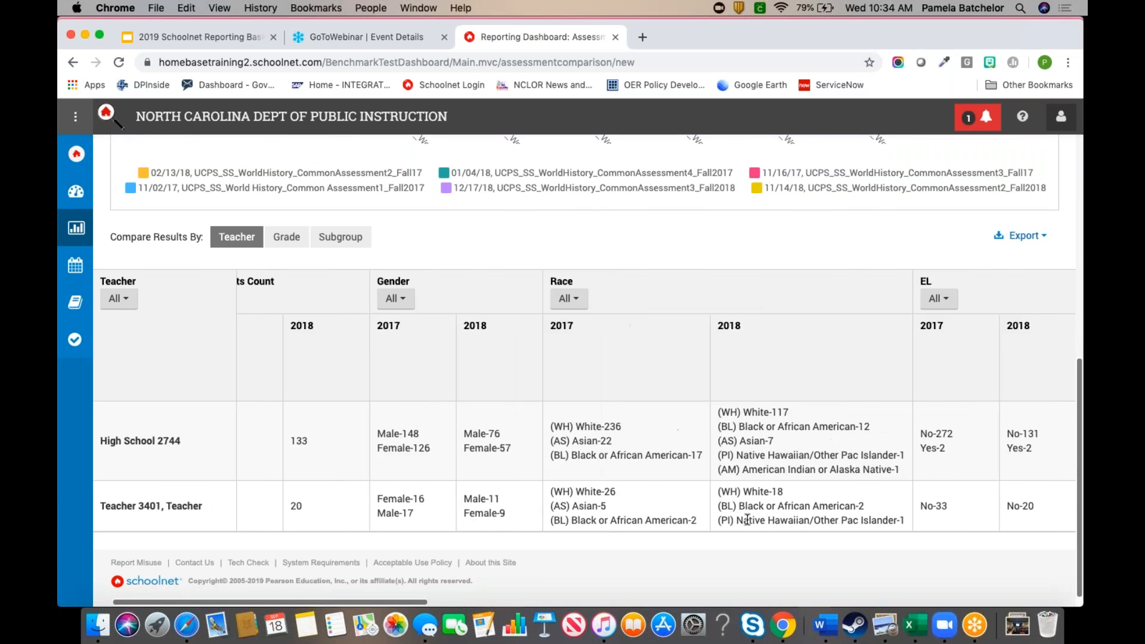
scroll(746, 519, right, 10)
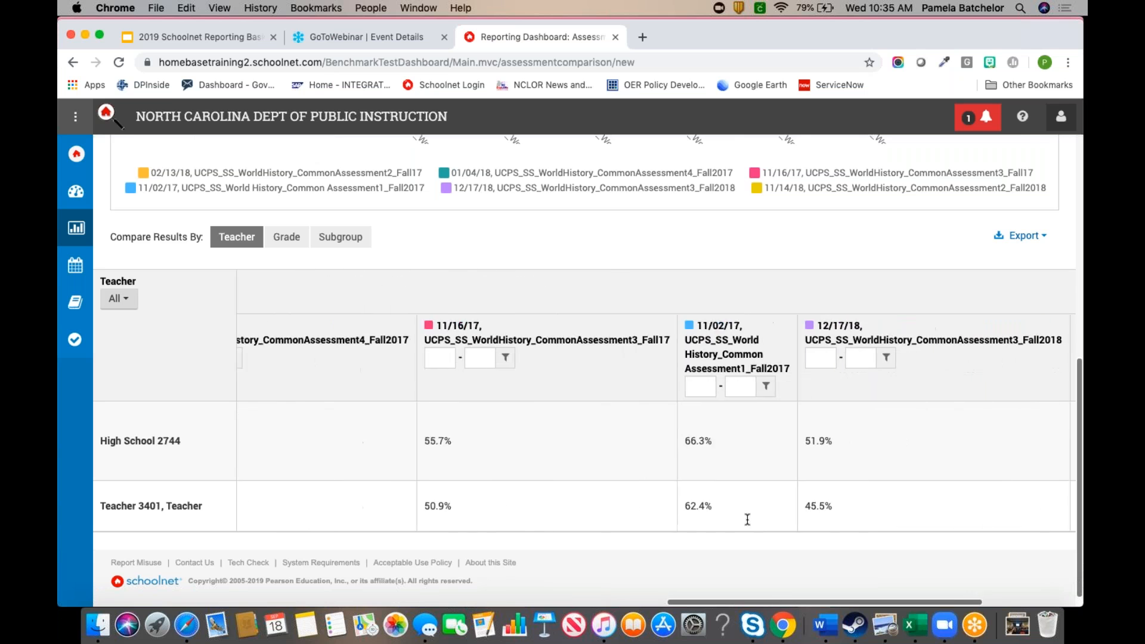
scroll(458, 449, right, 4)
scroll(458, 448, left, 10)
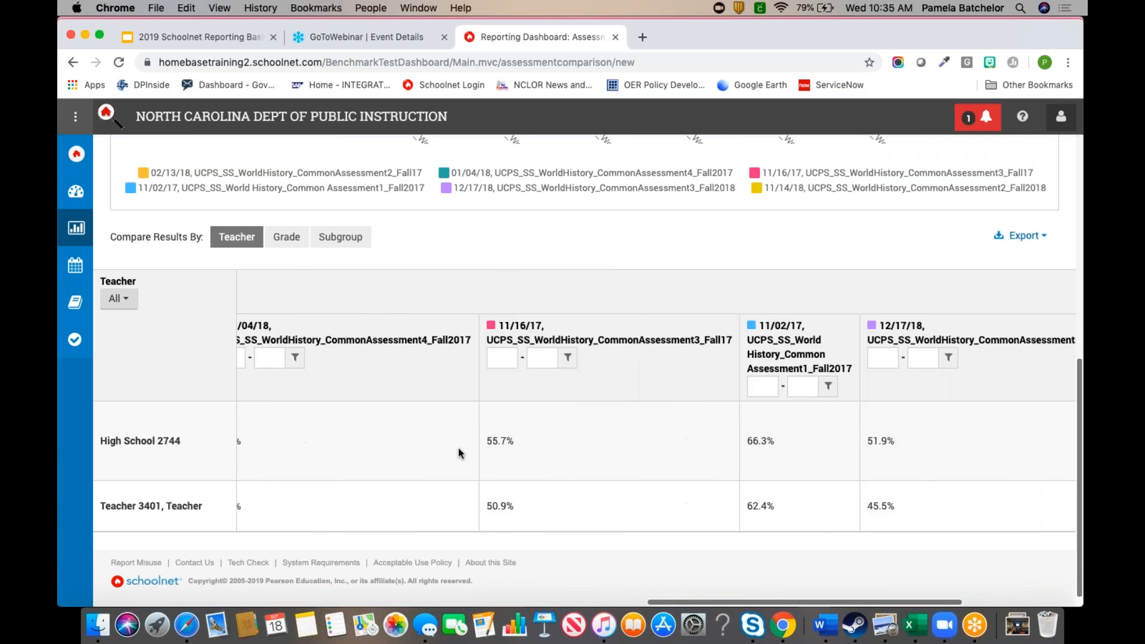
scroll(458, 448, left, 10)
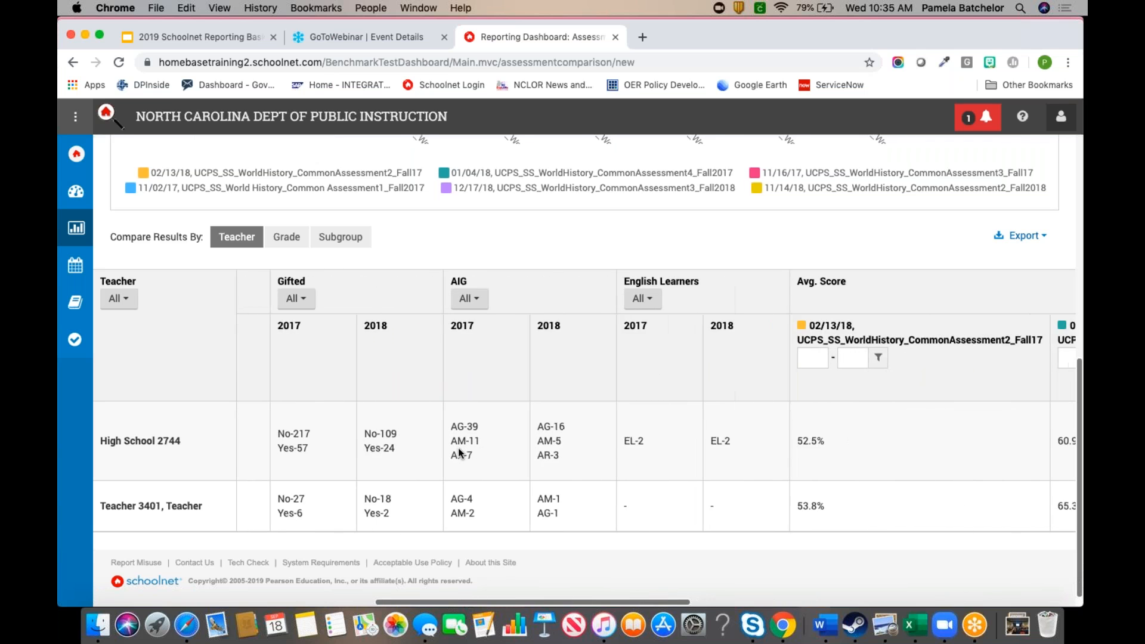
scroll(594, 433, left, 1)
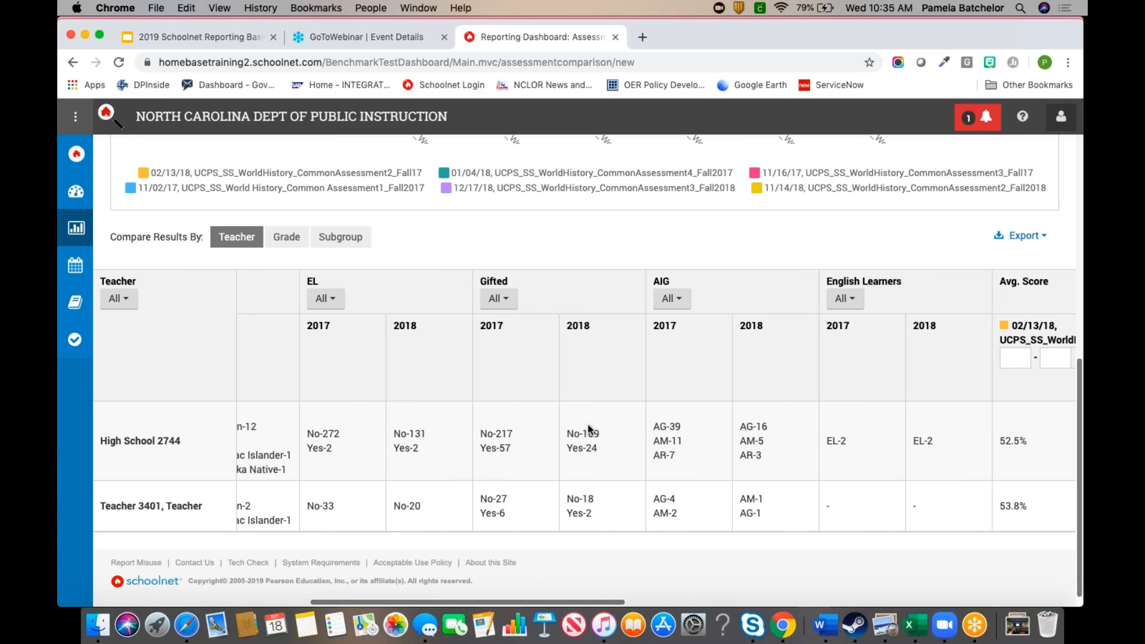
scroll(595, 433, left, 5)
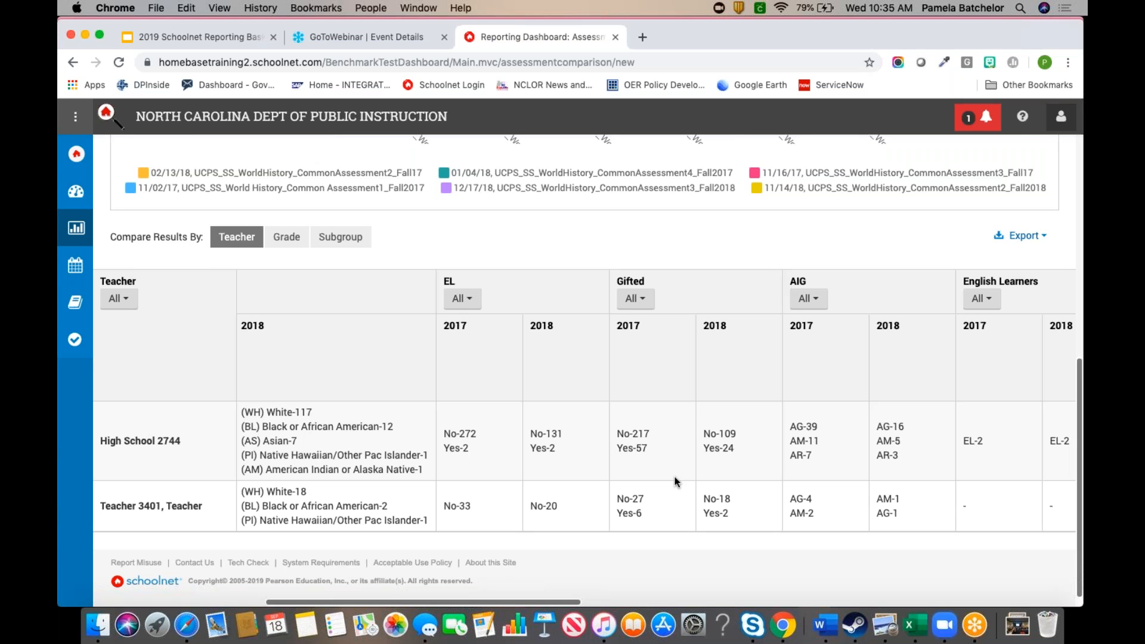
scroll(674, 477, right, 5)
scroll(674, 477, right, 5)
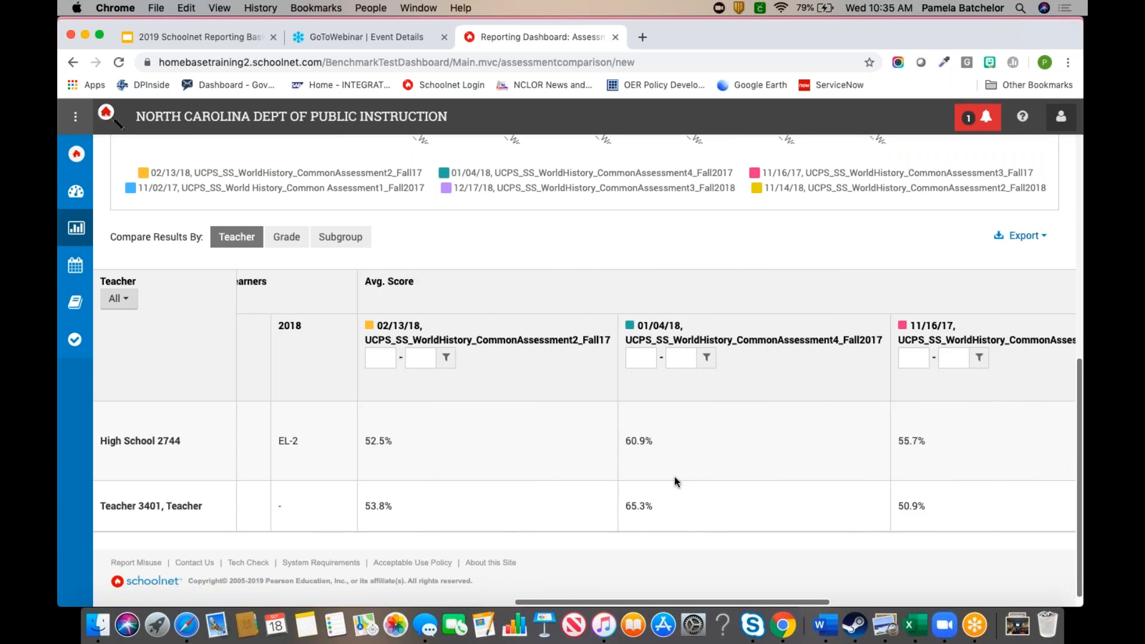
scroll(674, 477, right, 2)
Choose the Student Data to csv export for the comparison report and return to the average score chart.
click(1026, 238)
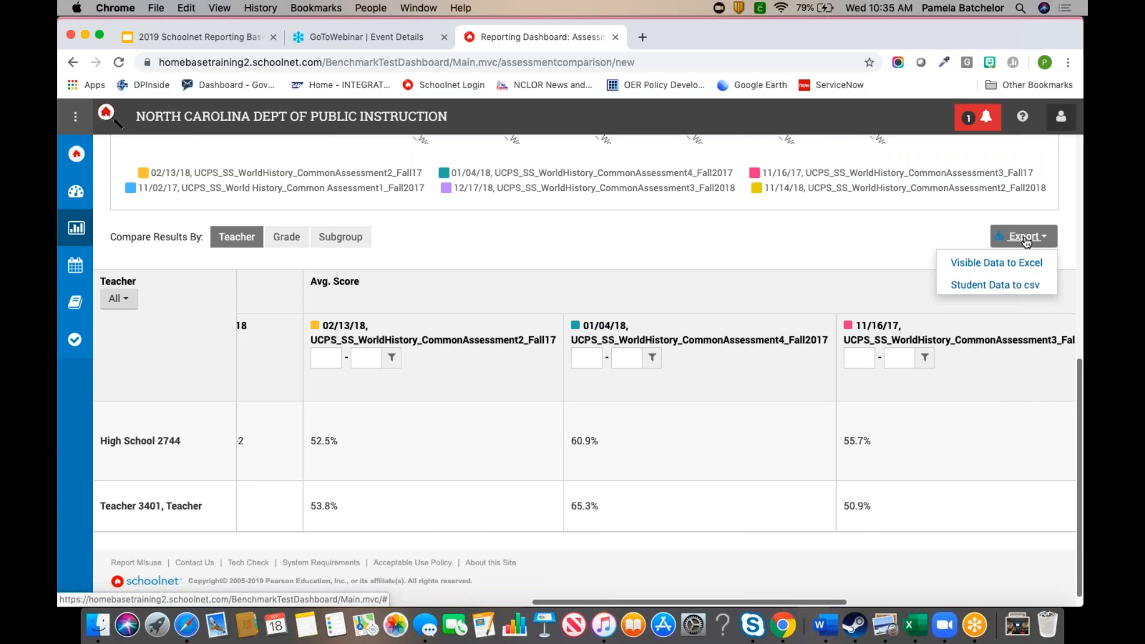
click(976, 288)
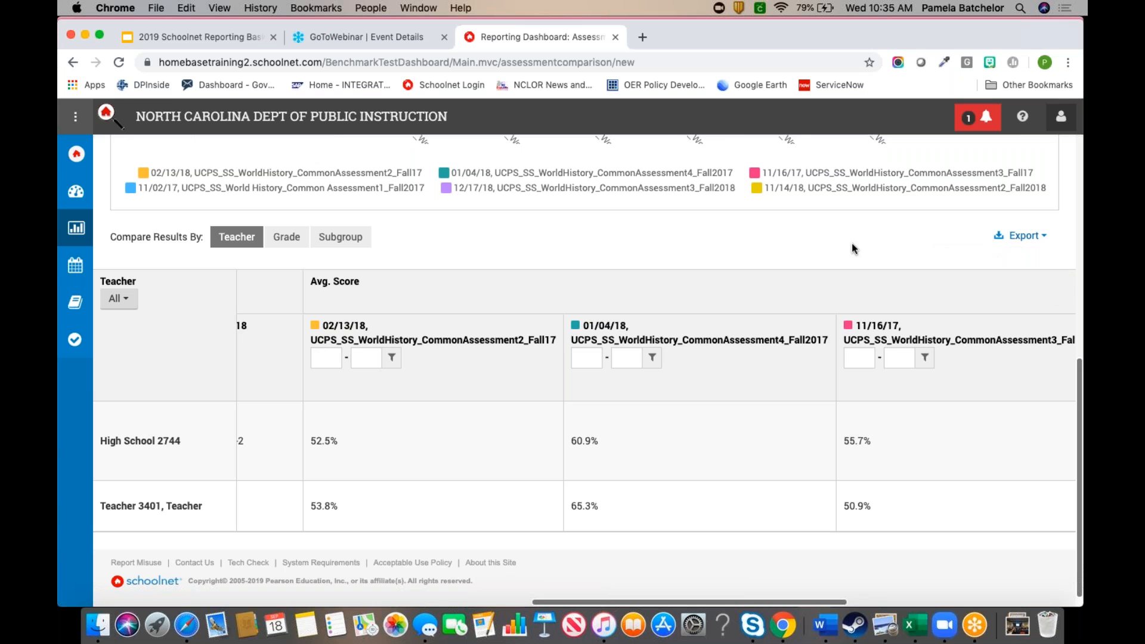
scroll(834, 226, up, 3)
scroll(828, 374, up, 4)
scroll(831, 375, down, 3)
scroll(638, 281, up, 3)
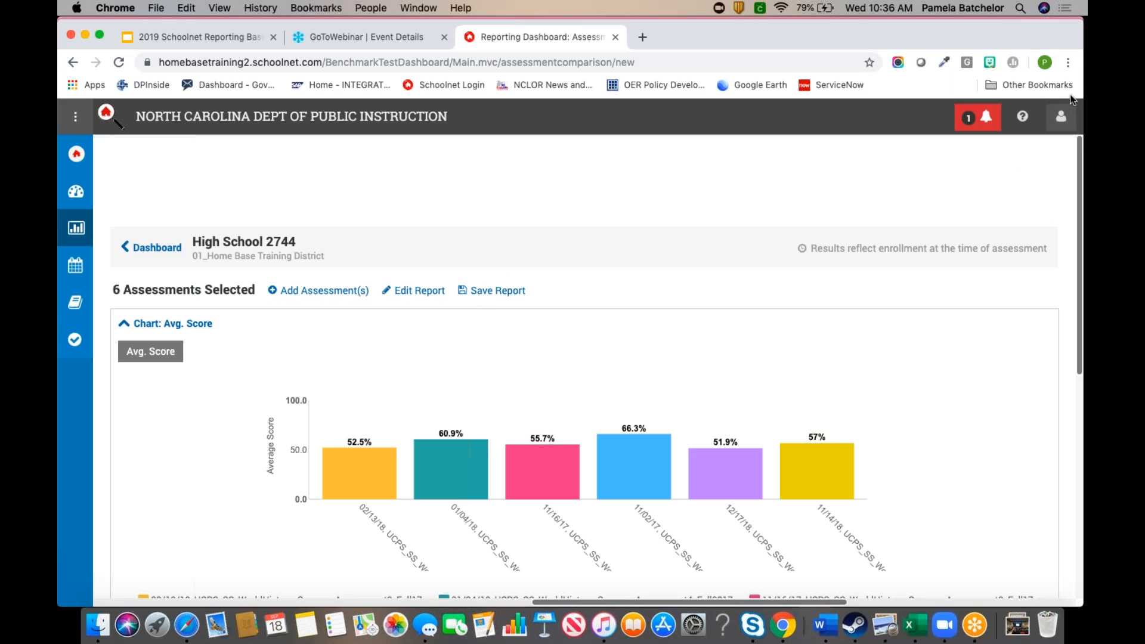
click(1077, 66)
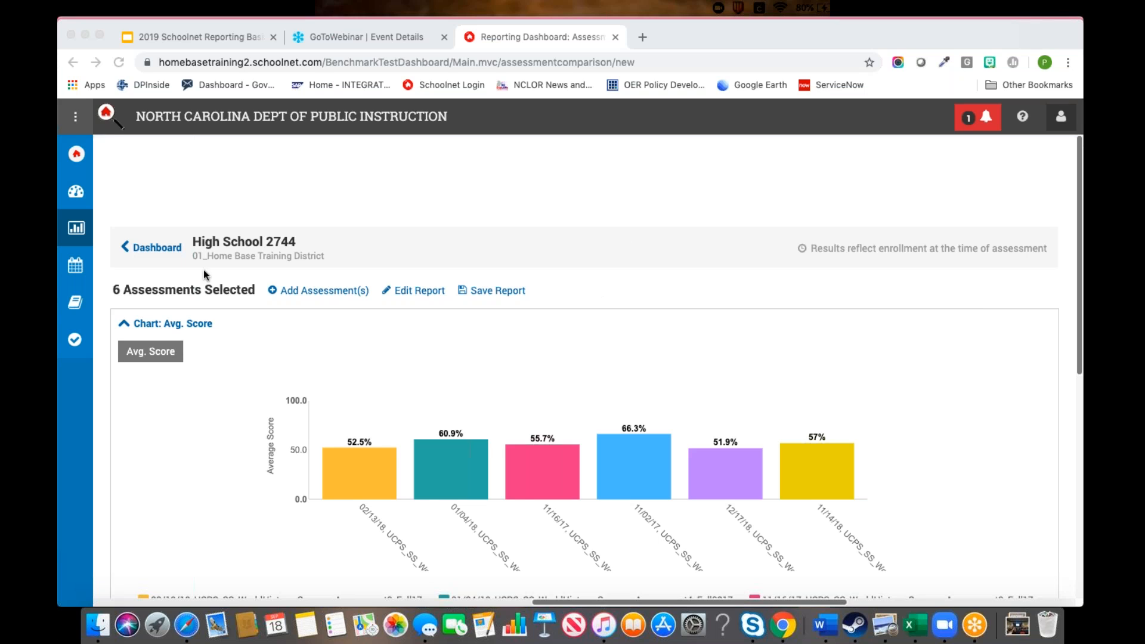
Leave the comparison report for the Reporting Dashboard and go to the Schoolnet home page.
click(143, 249)
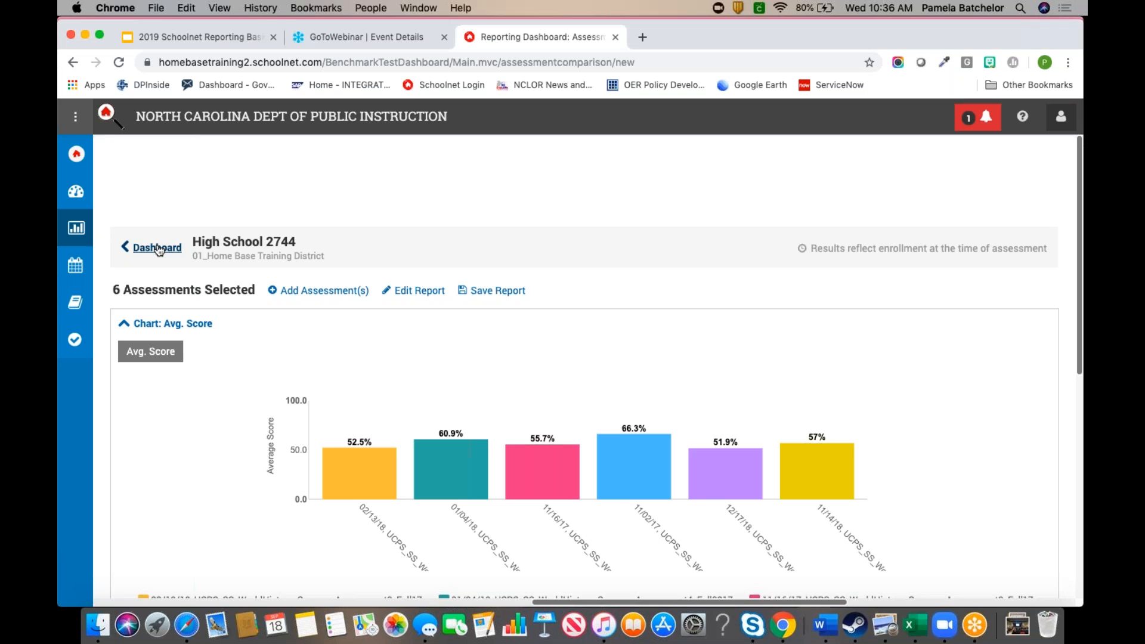
click(158, 249)
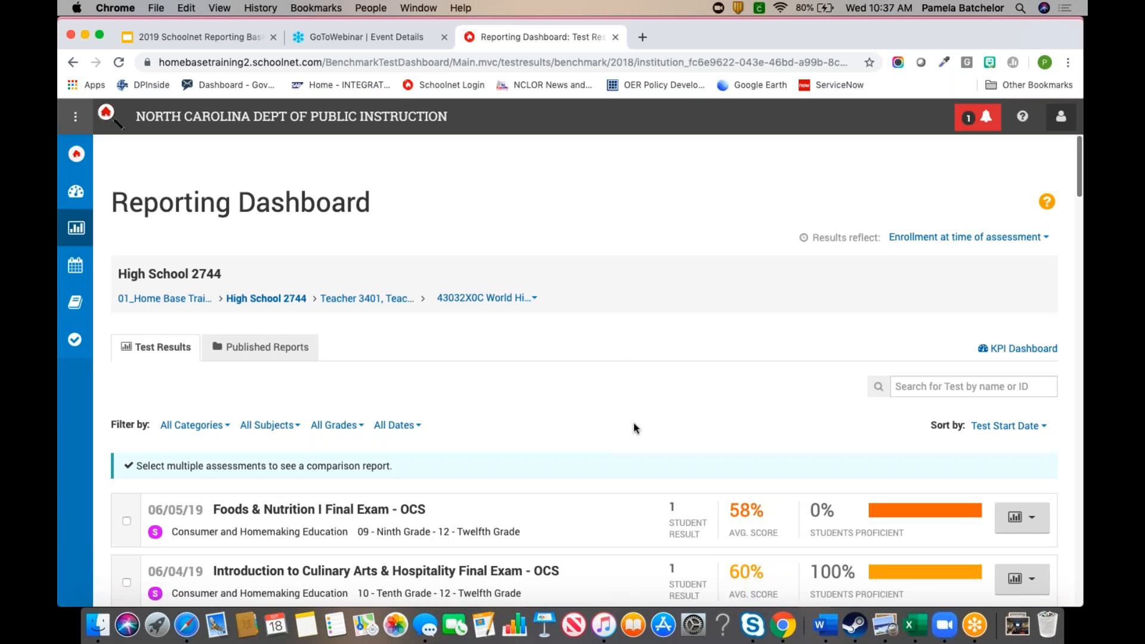
scroll(633, 423, down, 5)
scroll(633, 423, down, 2)
scroll(634, 423, up, 7)
mouse_move(106, 217)
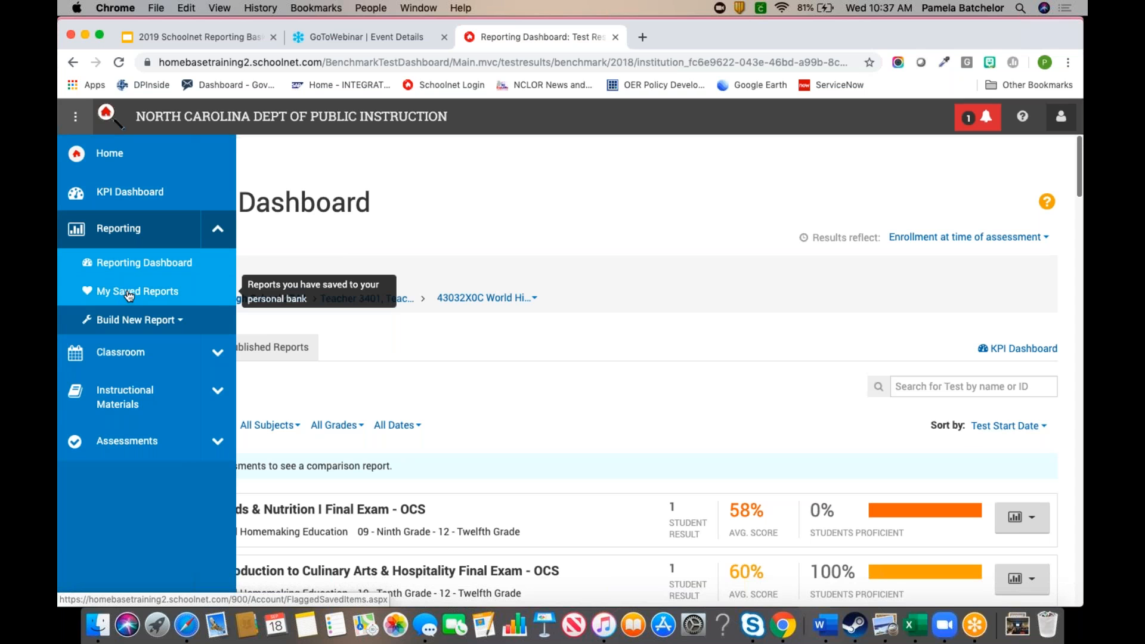
click(84, 155)
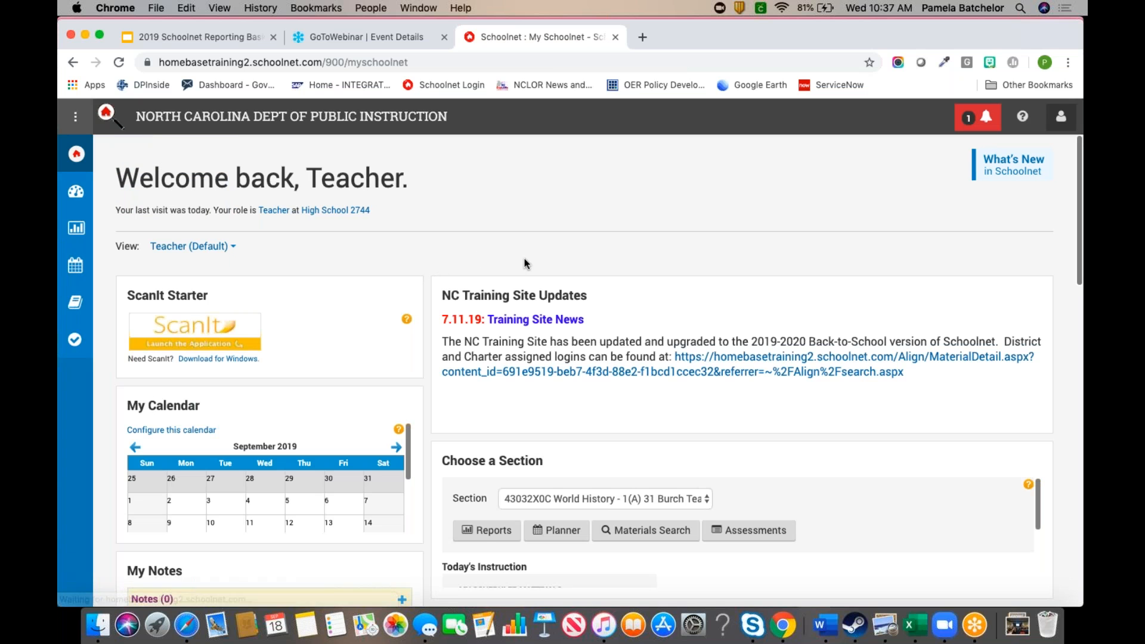
Switch to Google Slides, present the 2019 Schoolnet Reporting Basics deck from the Let's Dig In slide, and advance to the Item Analysis slide.
click(209, 39)
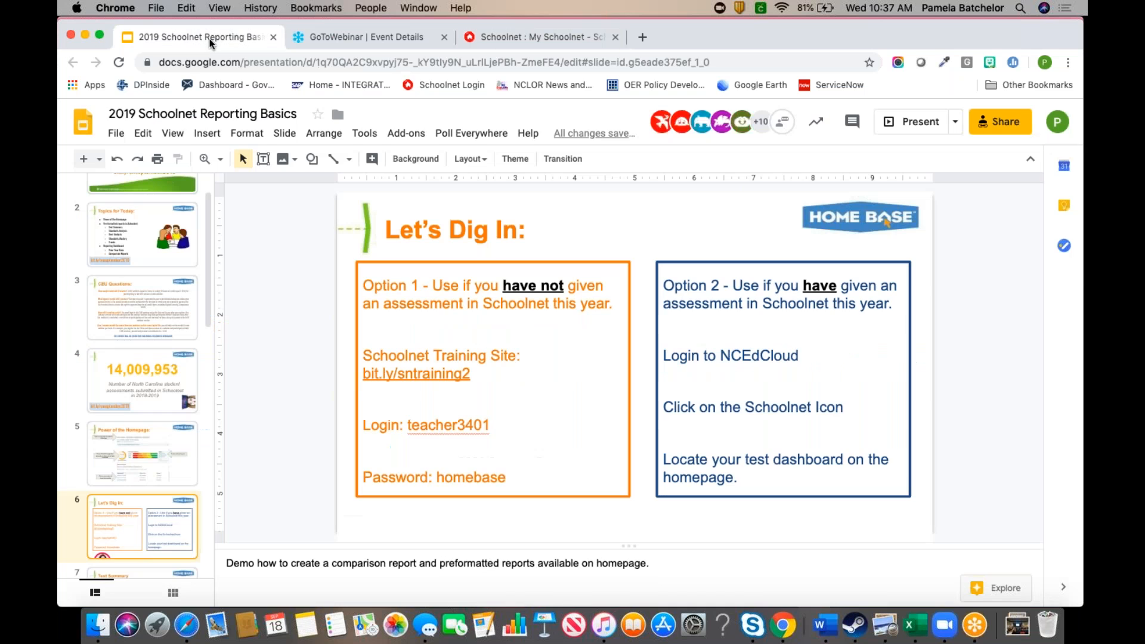
click(921, 125)
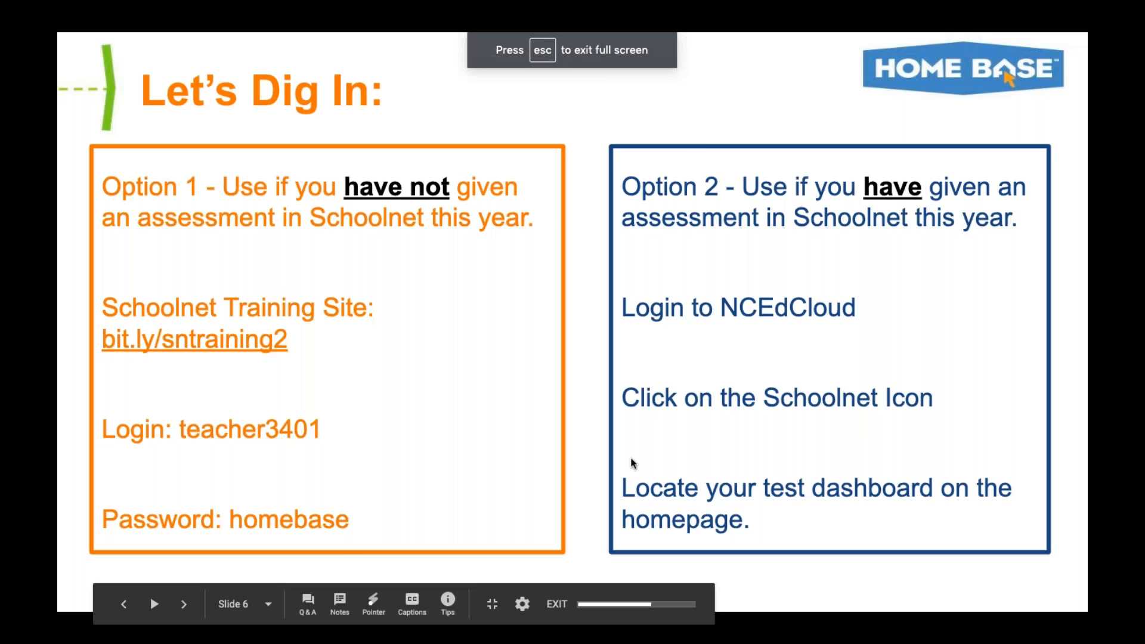
click(633, 462)
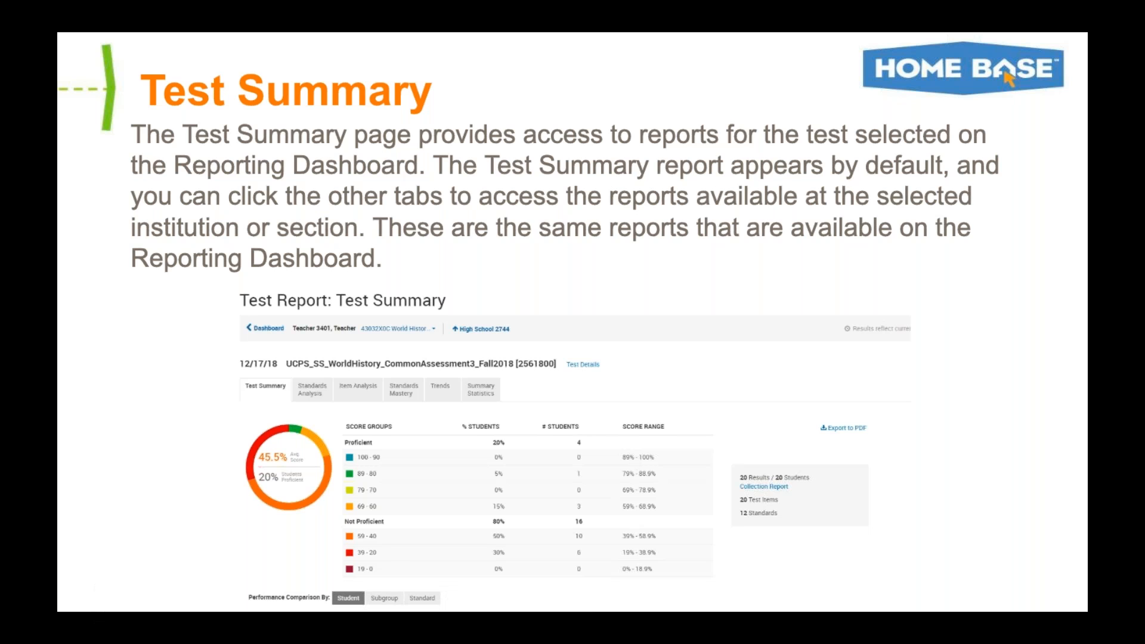
key(Right)
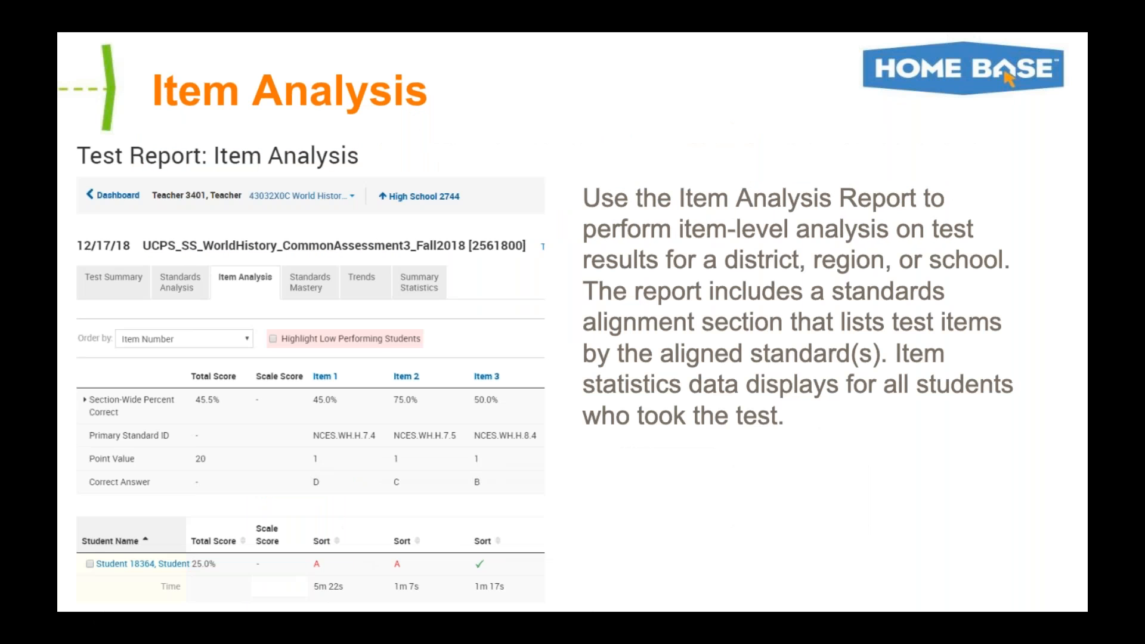